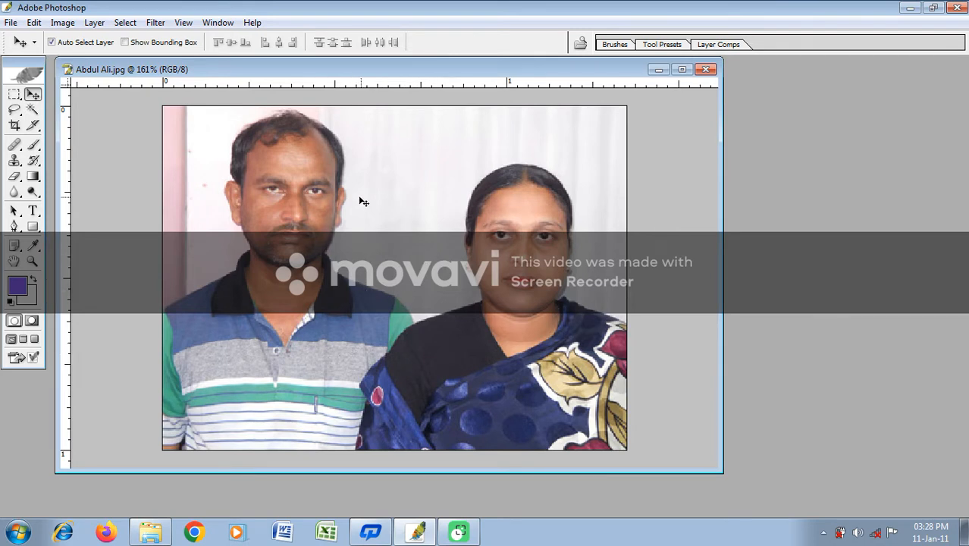
# Desaturate the couple's portrait to turn it black and white, comparing it once with the coloured version.
pyautogui.click(62, 22)
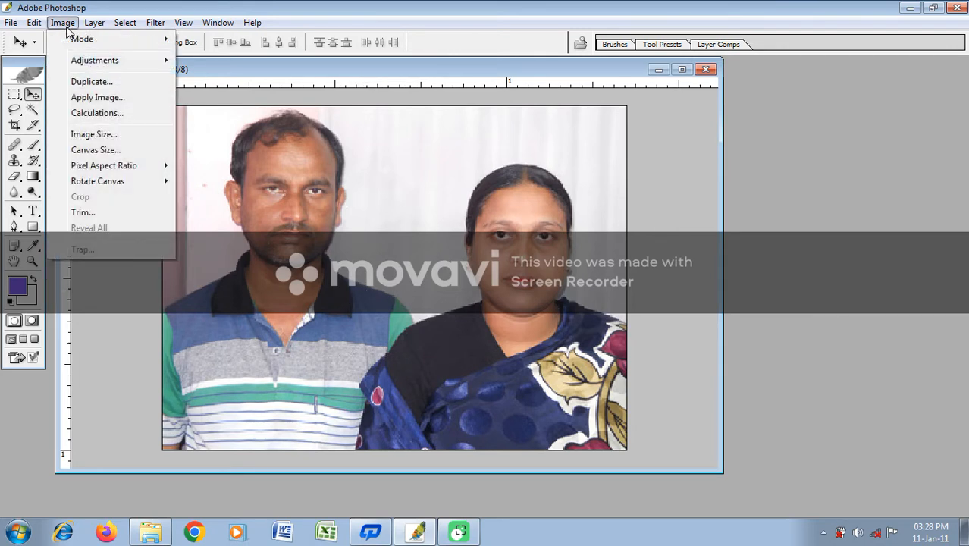
pyautogui.moveTo(76, 66)
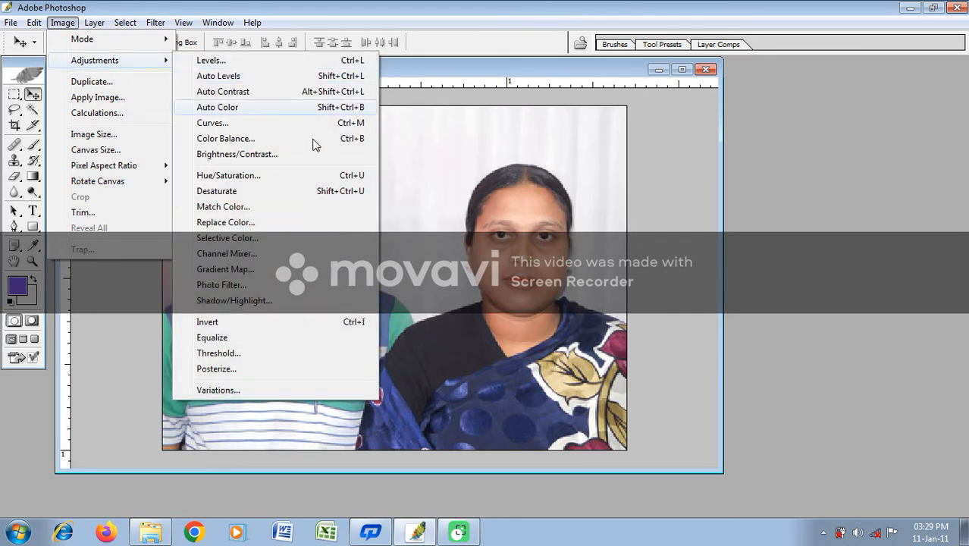
pyautogui.click(265, 198)
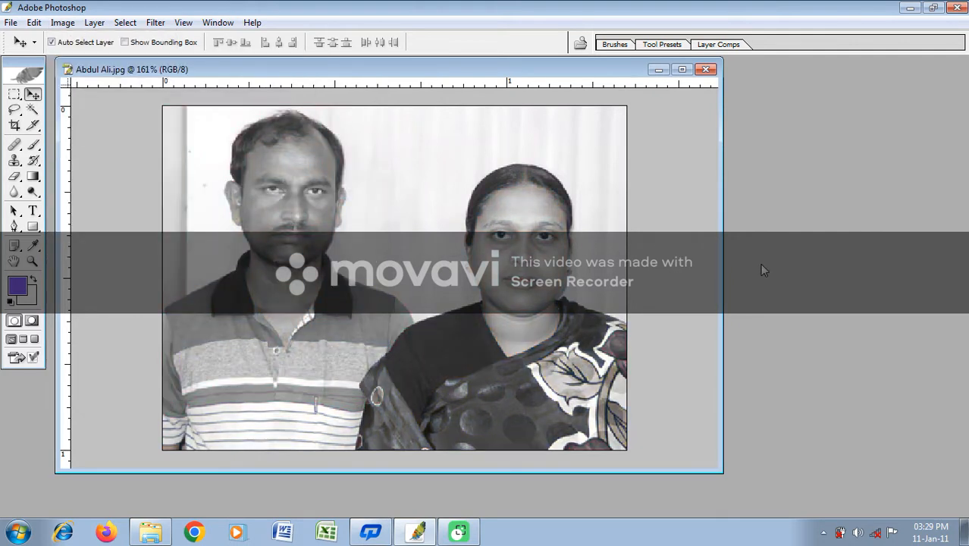
pyautogui.hotkey('ctrl', 'z')
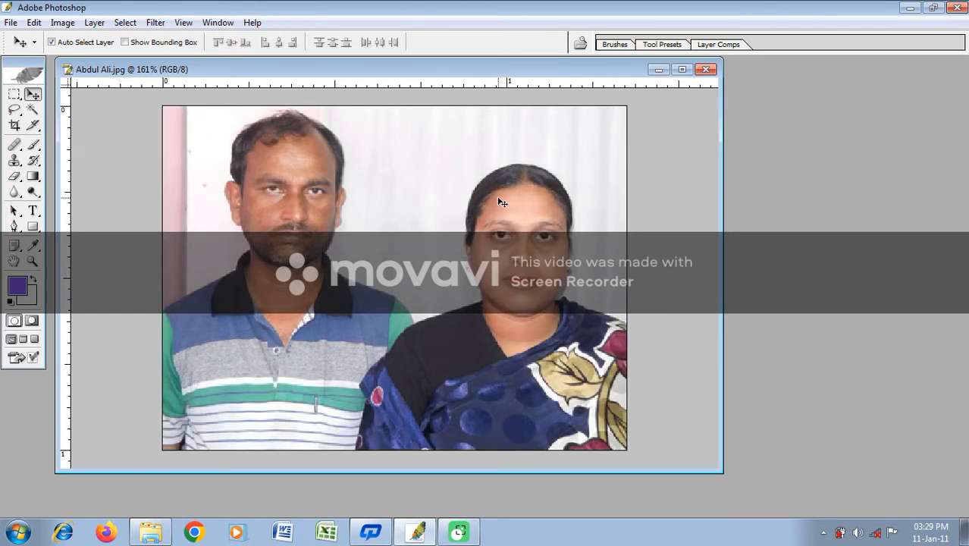
pyautogui.hotkey('ctrl', 'z')
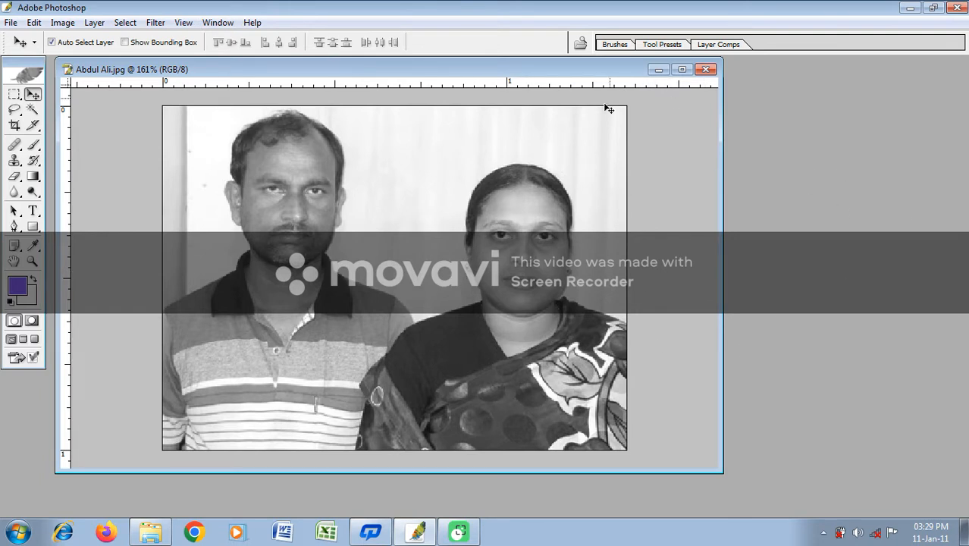
# Maximize the photo and clone clean backdrop over the dark strip along its left edge using a size 40 Clone Stamp brush.
pyautogui.doubleClick(442, 67)
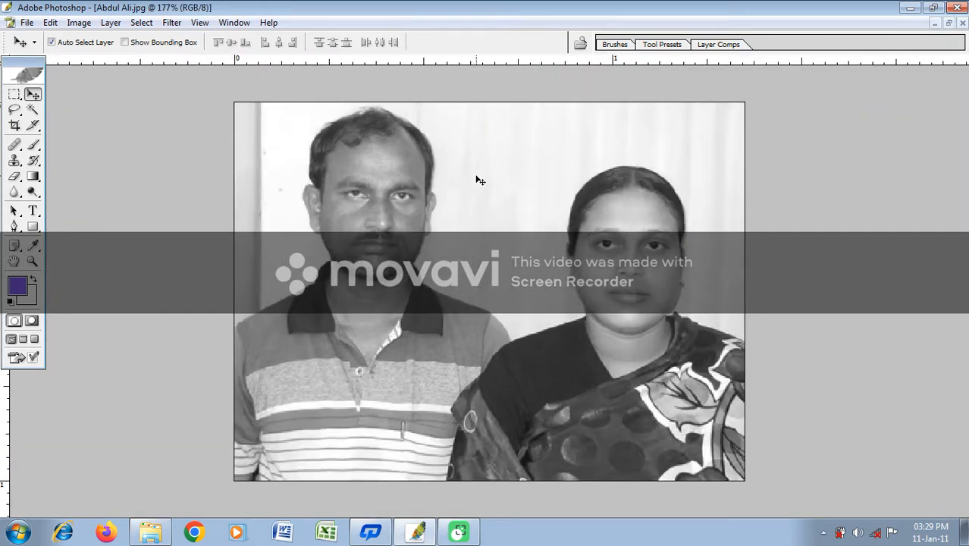
pyautogui.click(15, 160)
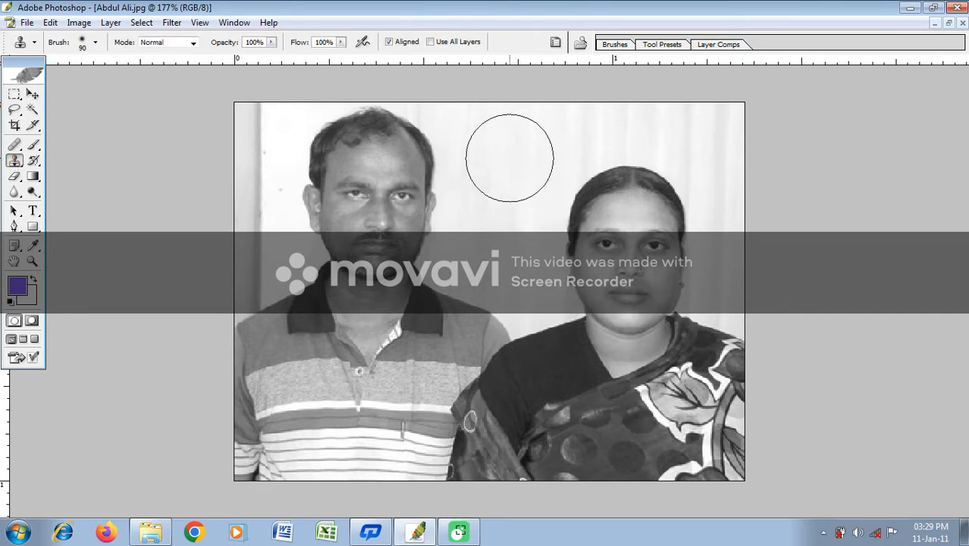
pyautogui.press('[')
pyautogui.press('[')
pyautogui.press('[')
pyautogui.press('[')
pyautogui.press('[')
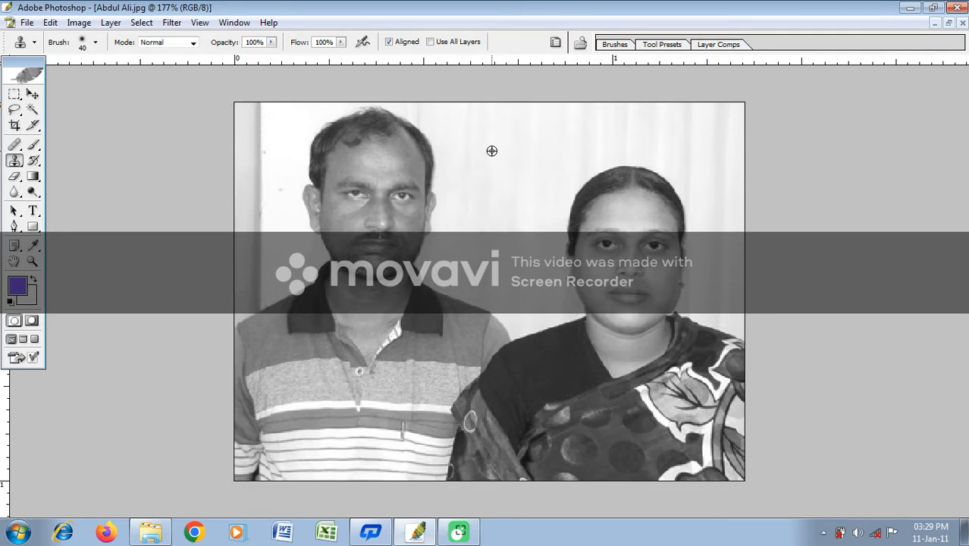
pyautogui.moveTo(244, 113)
pyautogui.mouseDown()
pyautogui.moveTo(235, 192)
pyautogui.moveTo(251, 102)
pyautogui.moveTo(242, 98)
pyautogui.moveTo(227, 149)
pyautogui.moveTo(233, 133)
pyautogui.moveTo(243, 246)
pyautogui.moveTo(251, 186)
pyautogui.mouseUp()
pyautogui.moveTo(252, 252)
pyautogui.mouseDown()
pyautogui.moveTo(234, 271)
pyautogui.moveTo(238, 281)
pyautogui.moveTo(289, 302)
pyautogui.moveTo(227, 254)
pyautogui.mouseUp()
pyautogui.click(218, 258)
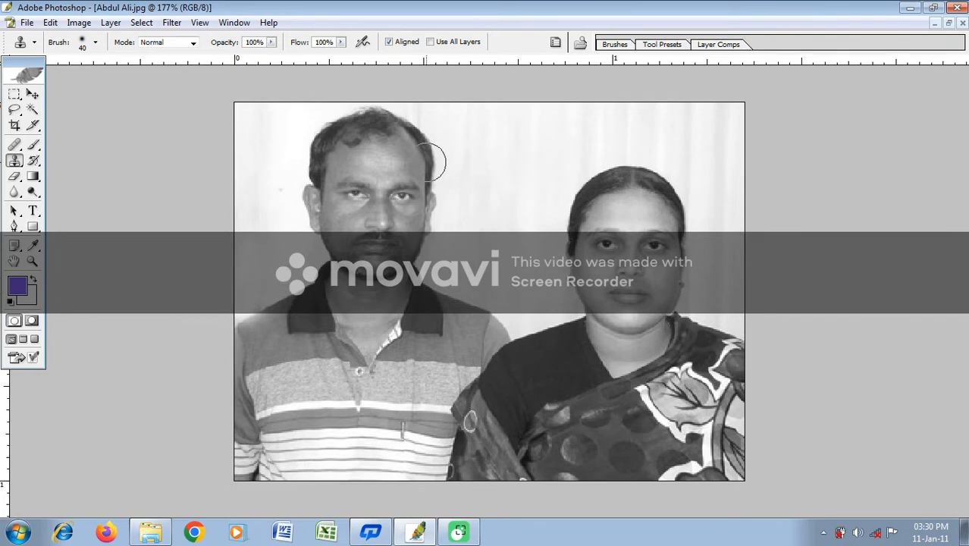
pyautogui.hotkey('ctrl', '0')
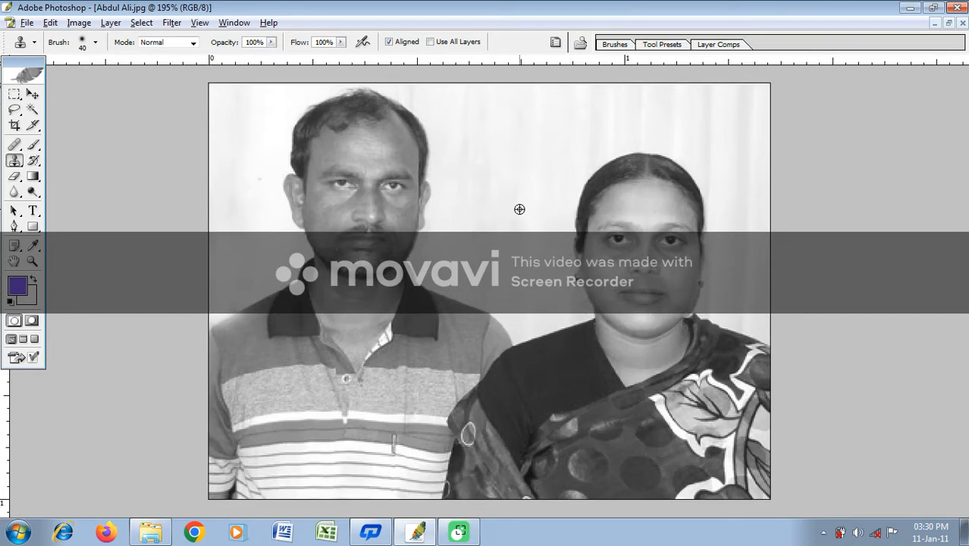
pyautogui.click(32, 94)
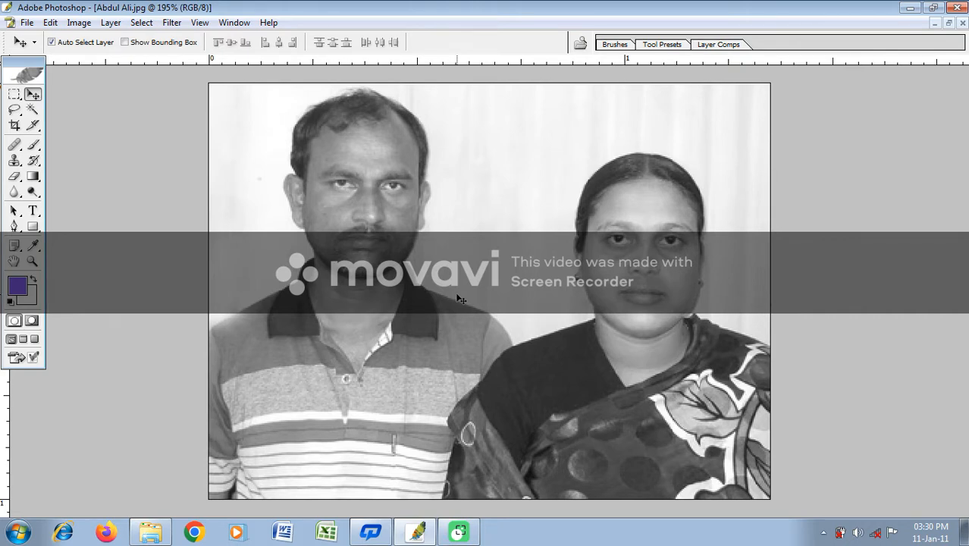
# Clone a spot of hair onto the bald patch at the right of the man's forehead using a size 9 Clone Stamp brush.
pyautogui.hotkey('ctrl', '+')
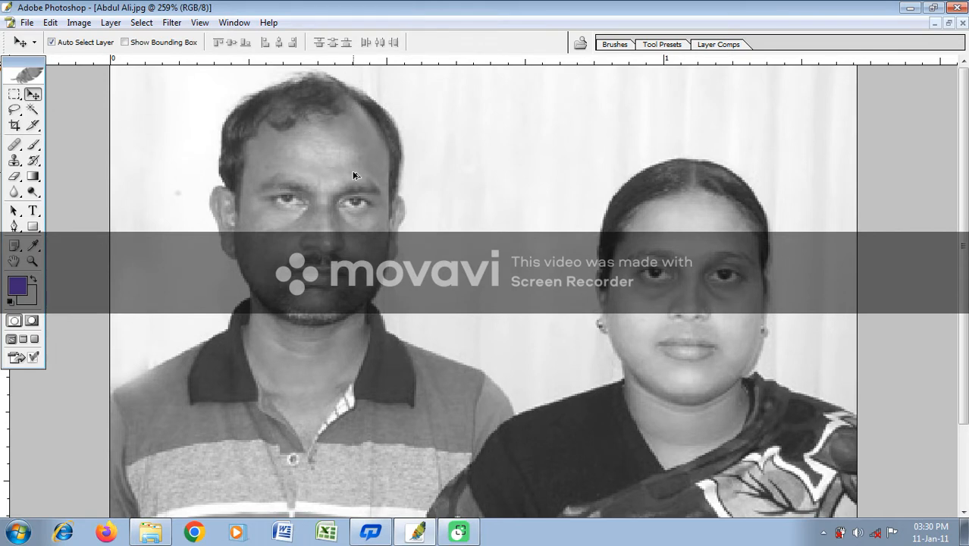
pyautogui.hotkey('ctrl', '+')
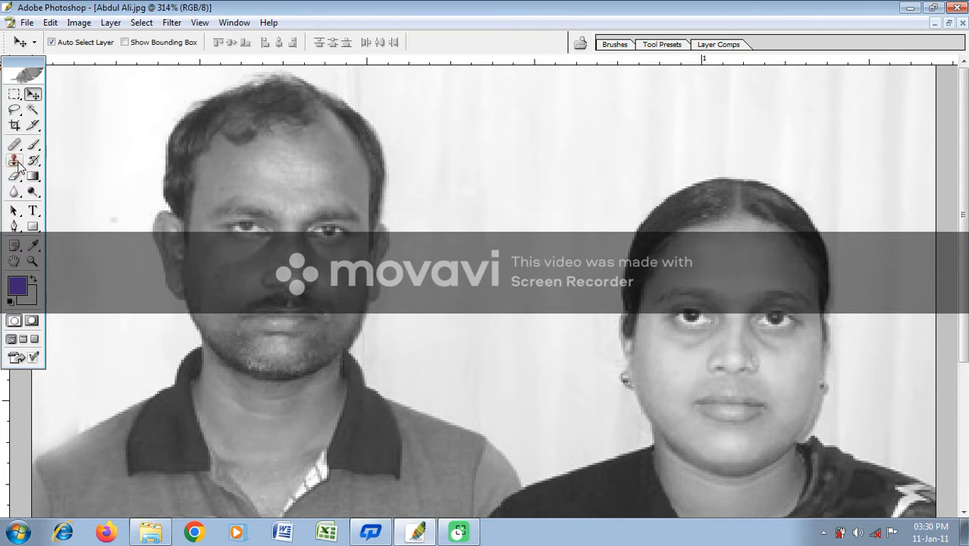
pyautogui.click(17, 162)
pyautogui.press('[')
pyautogui.press('[')
pyautogui.press('[')
pyautogui.press('[')
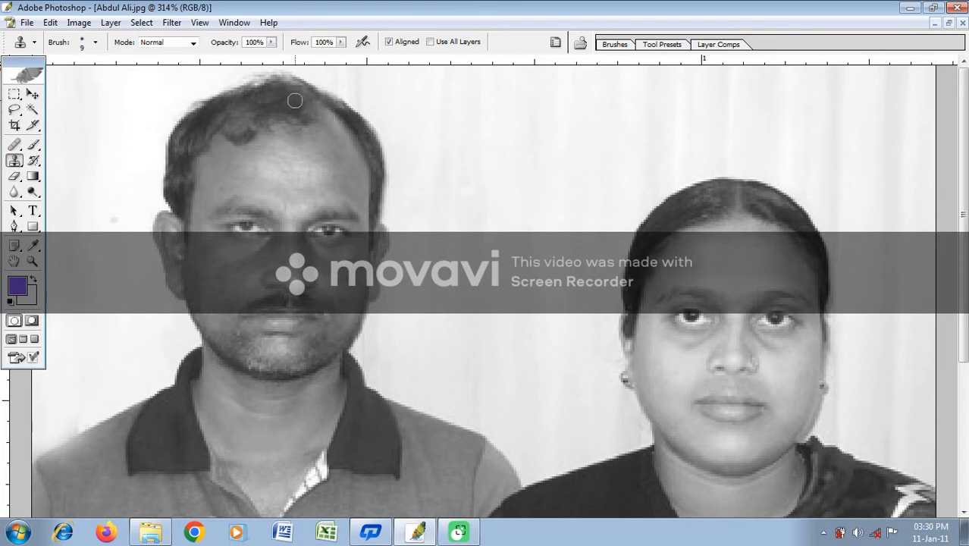
pyautogui.click(332, 133)
pyautogui.click(331, 134)
pyautogui.click(329, 133)
pyautogui.click(328, 134)
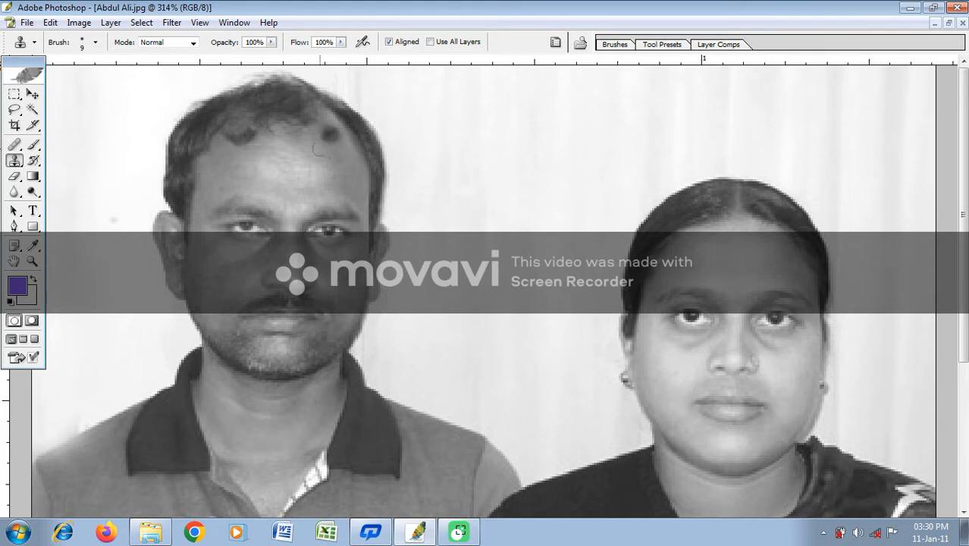
# Extend the cloned hair across the right side of the man's receding hairline to meet his side hair.
pyautogui.hotkey('ctrl', '0')
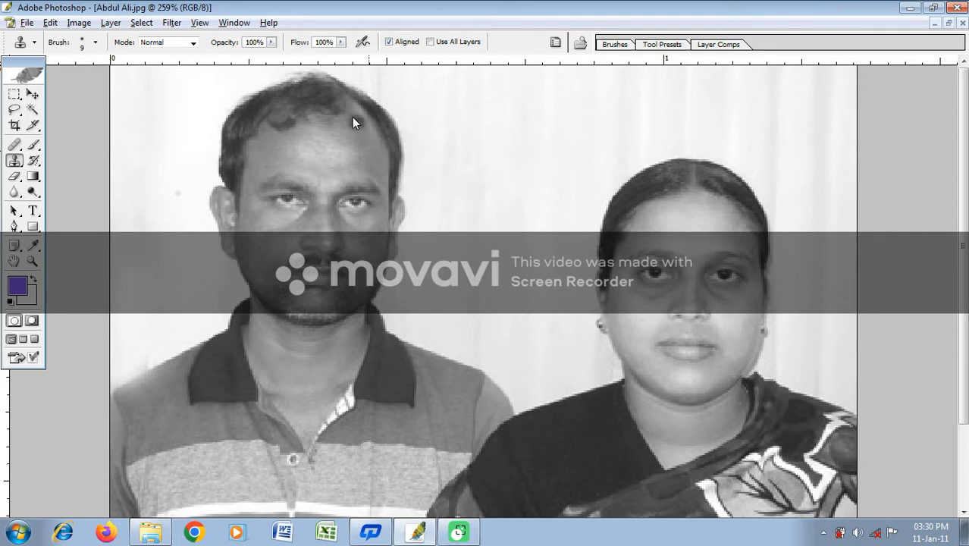
pyautogui.scroll(1, 352, 118)
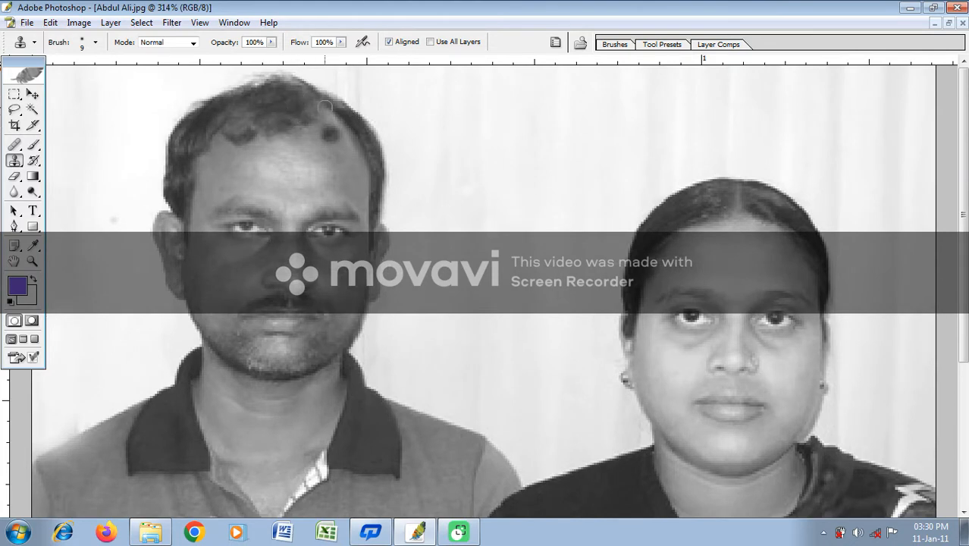
pyautogui.moveTo(328, 121)
pyautogui.mouseDown()
pyautogui.moveTo(307, 96)
pyautogui.moveTo(318, 118)
pyautogui.moveTo(302, 131)
pyautogui.moveTo(312, 131)
pyautogui.moveTo(306, 113)
pyautogui.moveTo(352, 126)
pyautogui.mouseUp()
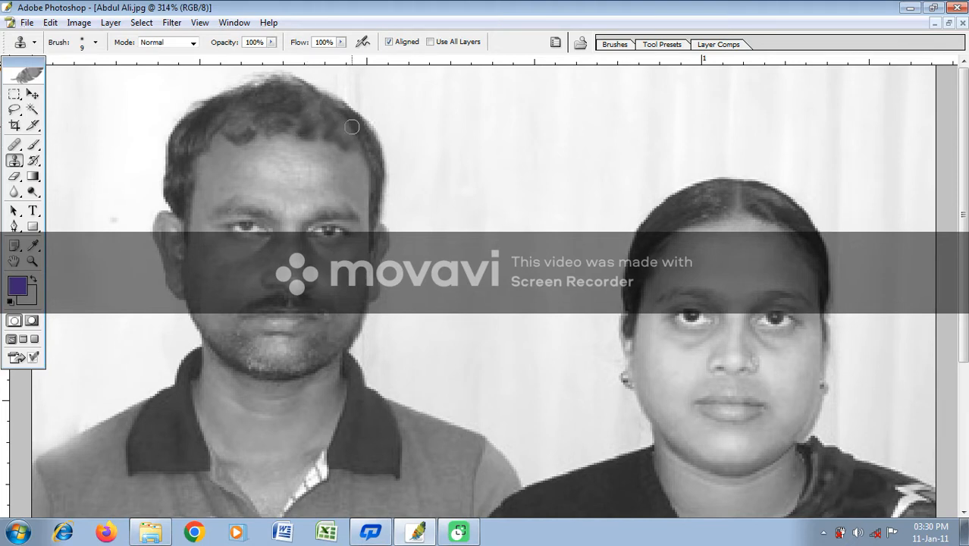
pyautogui.keyDown('alt'); pyautogui.click(373, 149); pyautogui.keyUp('alt')
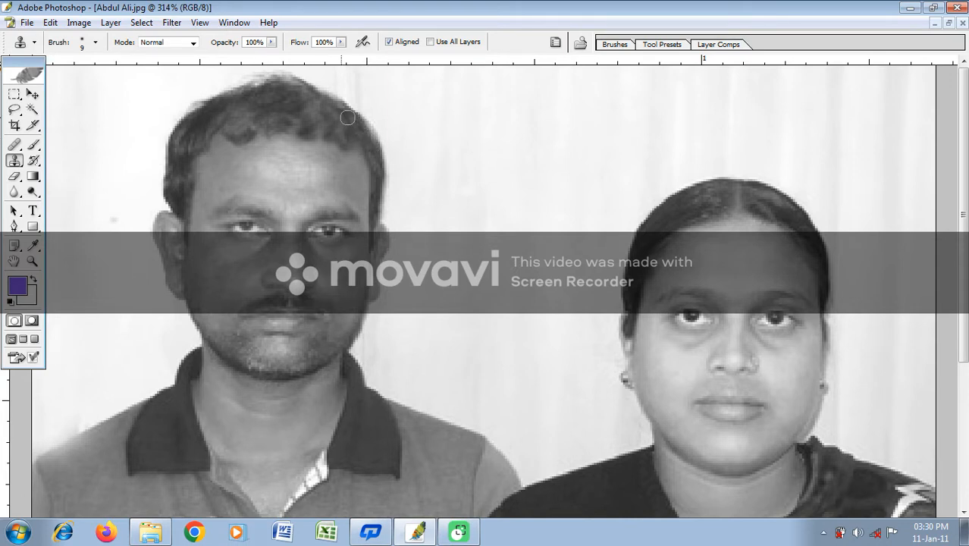
# Fill the gaps at the left temple and in the middle of the man's hairline with cloned hair.
pyautogui.moveTo(235, 123); pyautogui.dragTo(218, 135)
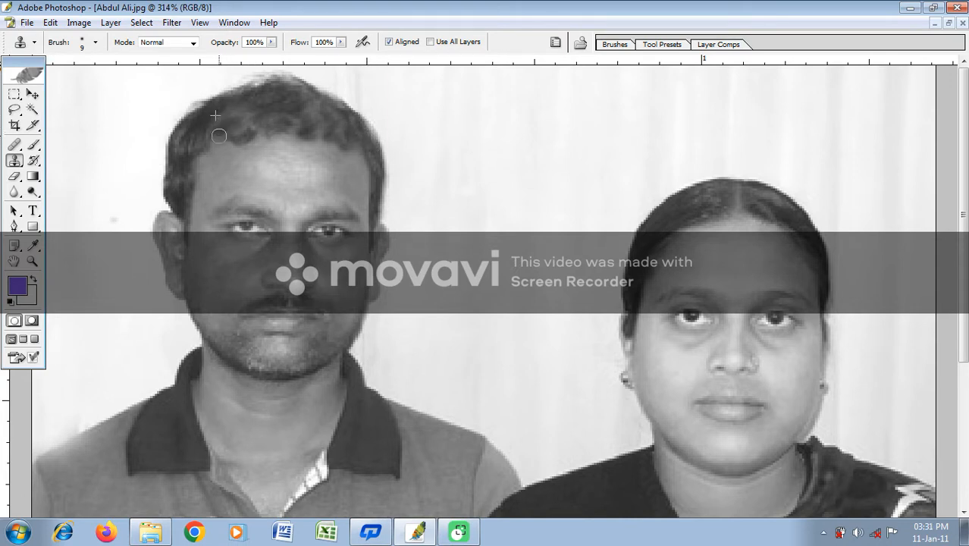
pyautogui.keyDown('alt'); pyautogui.click(296, 108); pyautogui.keyUp('alt')
pyautogui.moveTo(311, 123)
pyautogui.mouseDown()
pyautogui.moveTo(318, 135)
pyautogui.moveTo(314, 114)
pyautogui.moveTo(295, 126)
pyautogui.mouseUp()
pyautogui.keyDown('alt'); pyautogui.click(284, 97); pyautogui.keyUp('alt')
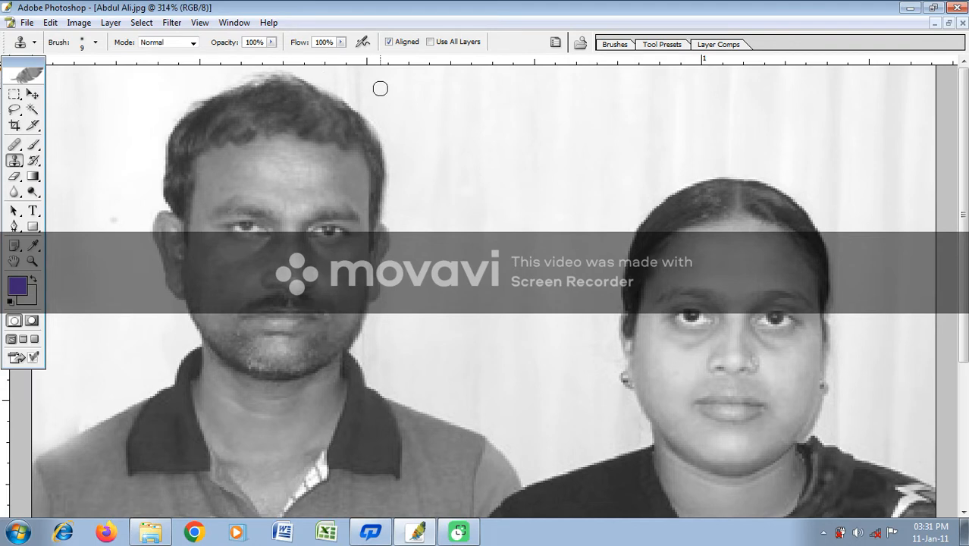
# Clone darker hair along the crown of the man's head to thicken its upper outline.
pyautogui.keyDown('alt'); pyautogui.click(259, 101); pyautogui.keyUp('alt')
pyautogui.click(259, 86)
pyautogui.moveTo(258, 85); pyautogui.dragTo(302, 89)
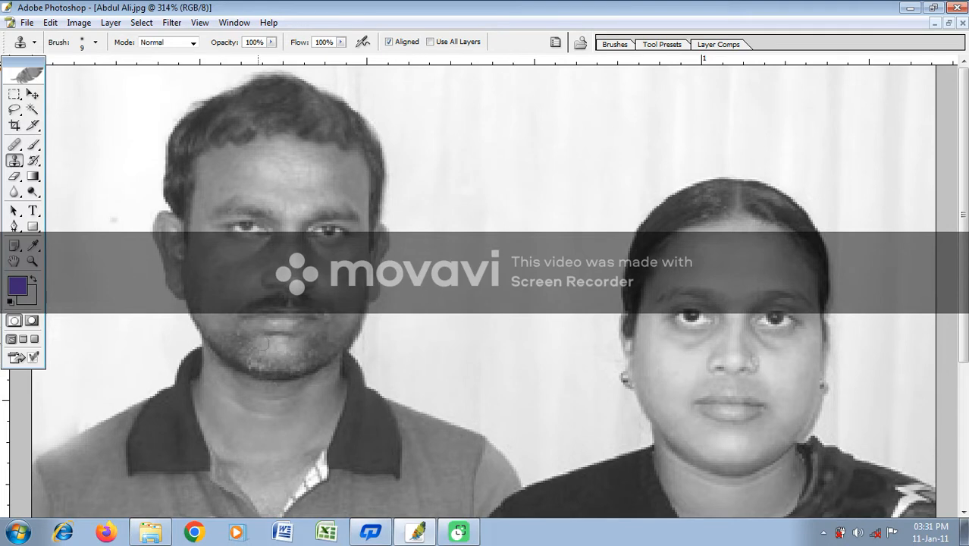
# Darken the man's moustache with the Burn tool using a size 9 brush.
pyautogui.hotkey('ctrl', '+')
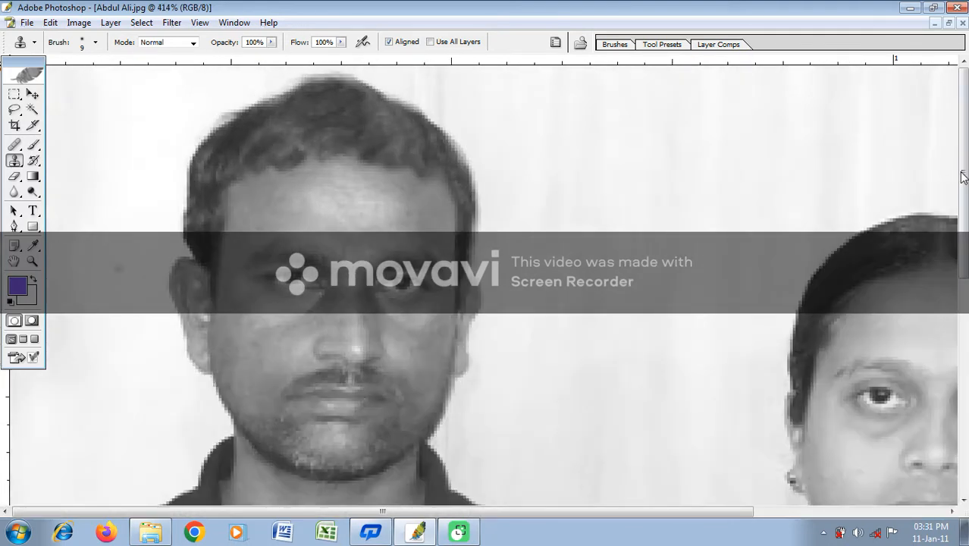
pyautogui.moveTo(961, 173); pyautogui.dragTo(961, 263)
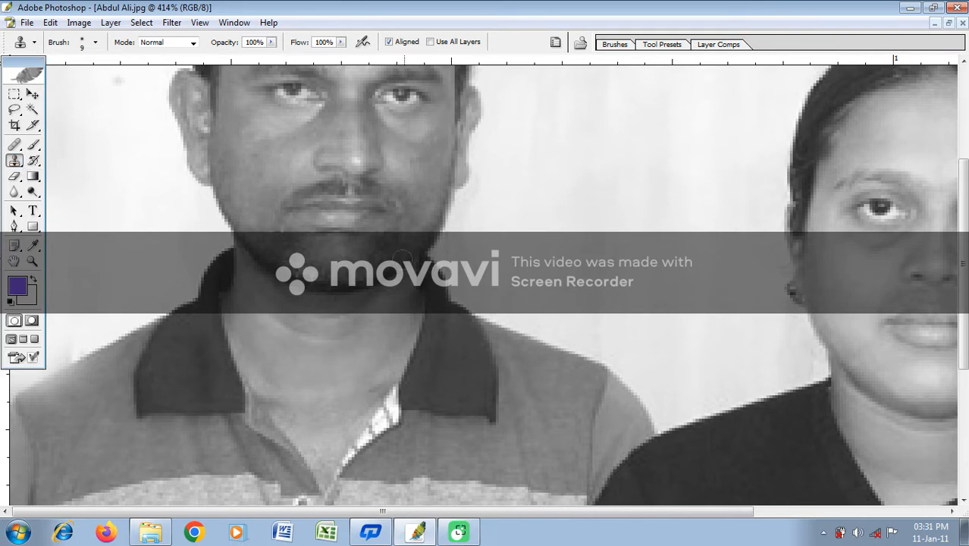
pyautogui.scroll(1, 428, 277)
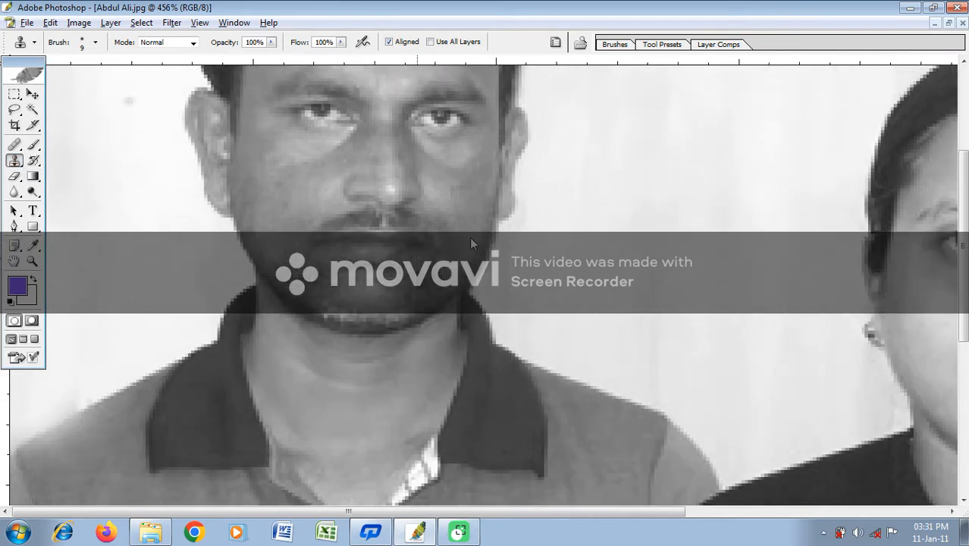
pyautogui.click(12, 196)
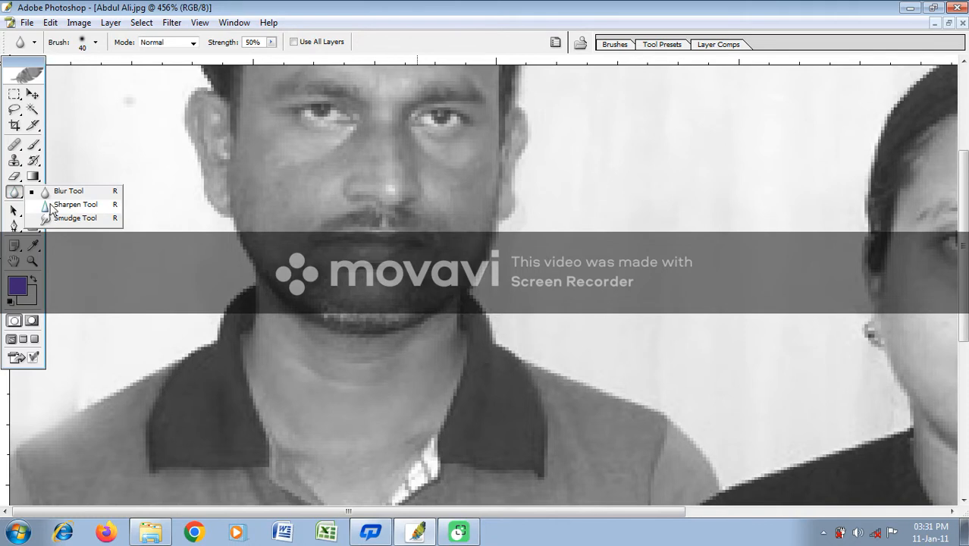
pyautogui.click(17, 177)
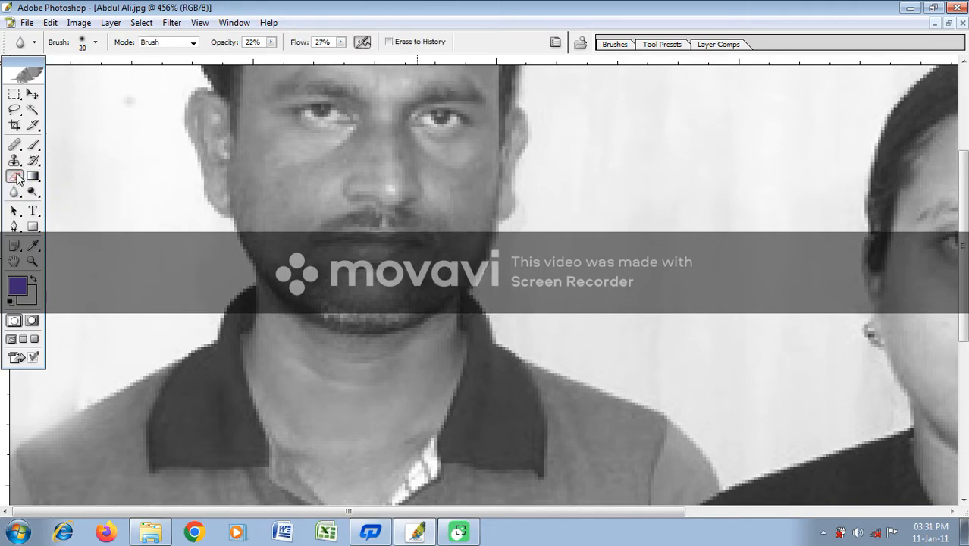
pyautogui.click(33, 192)
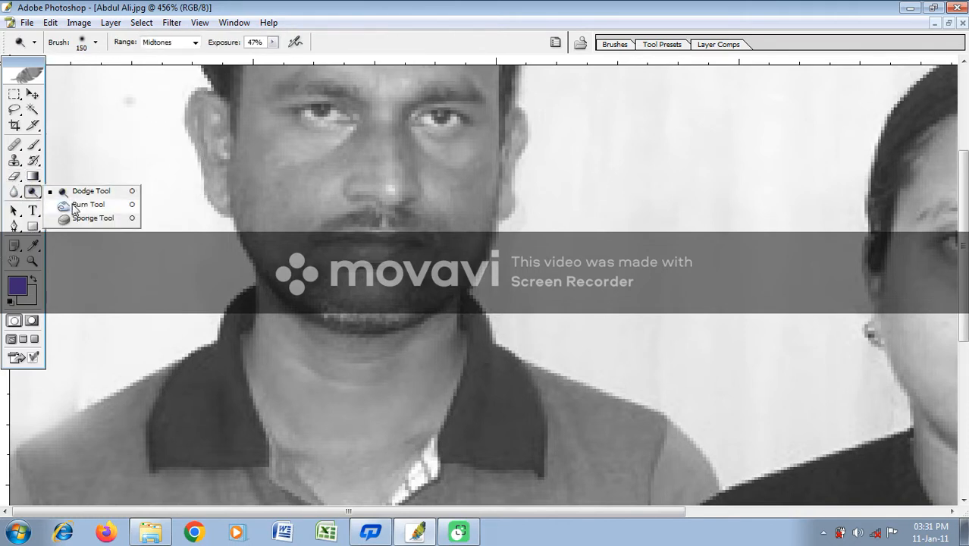
pyautogui.click(84, 188)
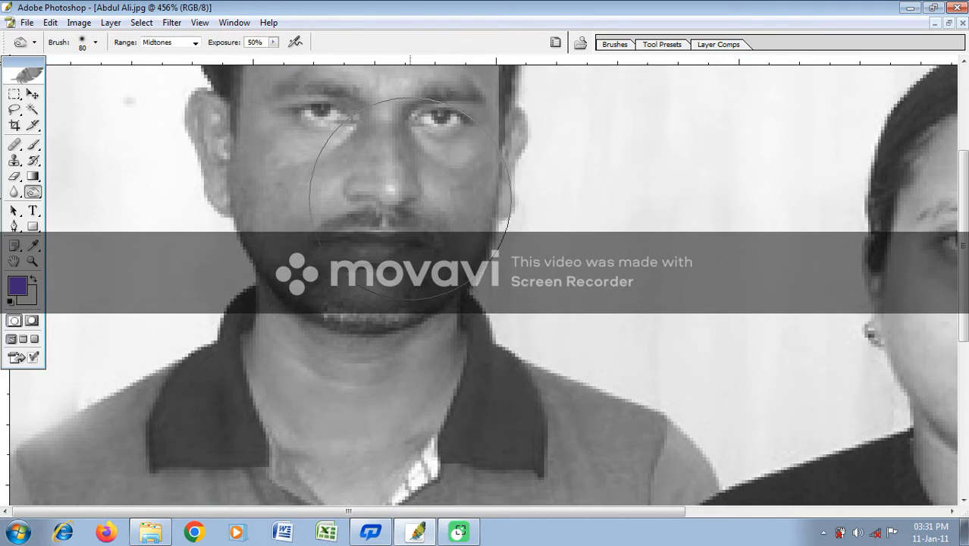
pyautogui.press('[')
pyautogui.press('[')
pyautogui.press('[')
pyautogui.press('[')
pyautogui.press('[')
pyautogui.press('[')
pyautogui.press('[')
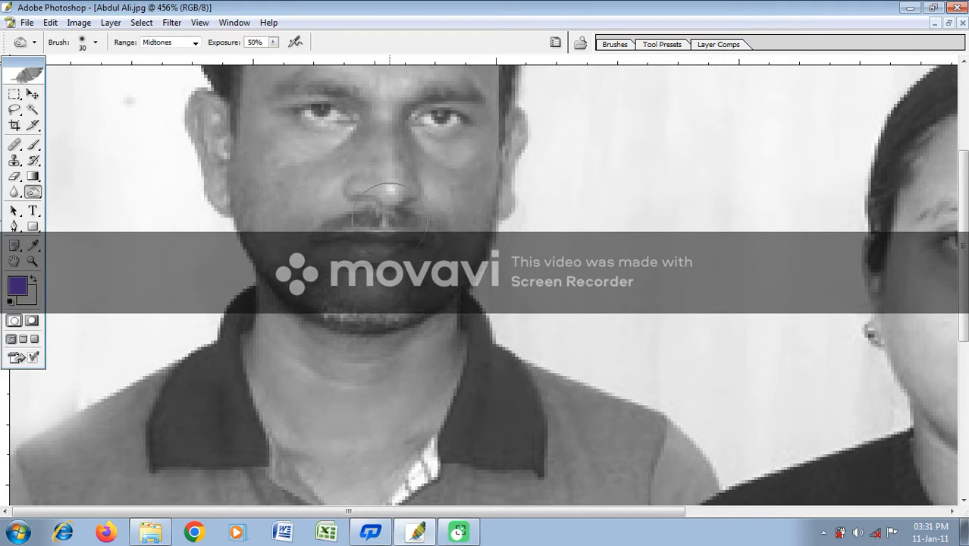
pyautogui.press('[')
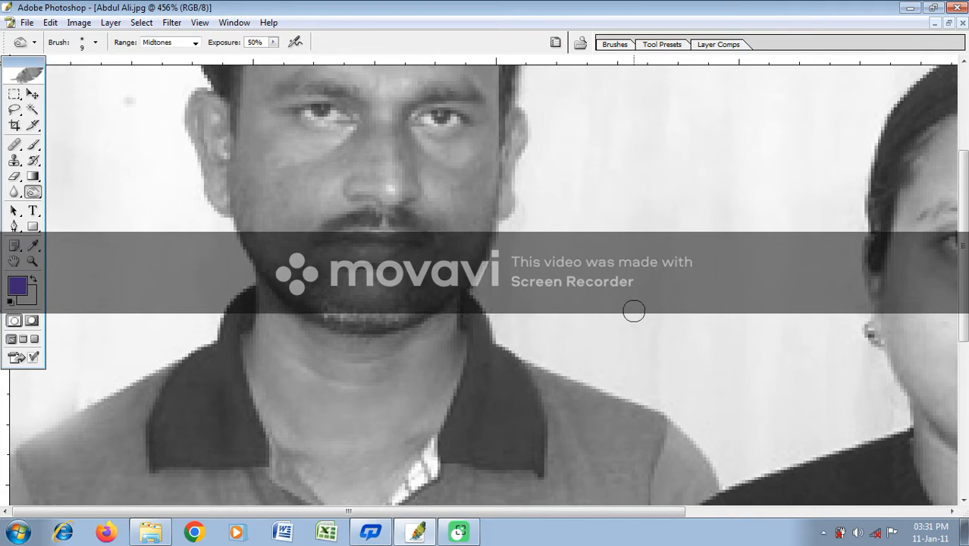
pyautogui.scroll(1, 474, 316)
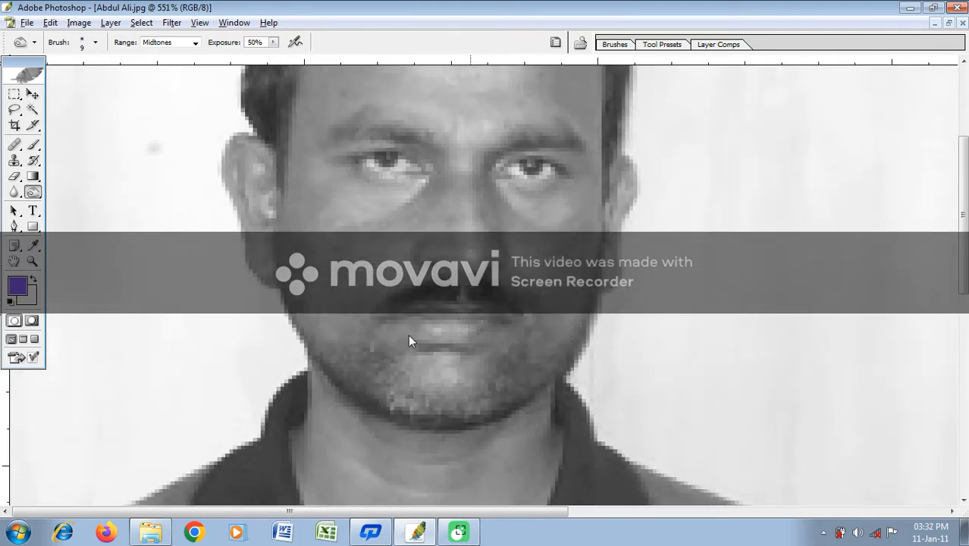
pyautogui.scroll(-2, 413, 335)
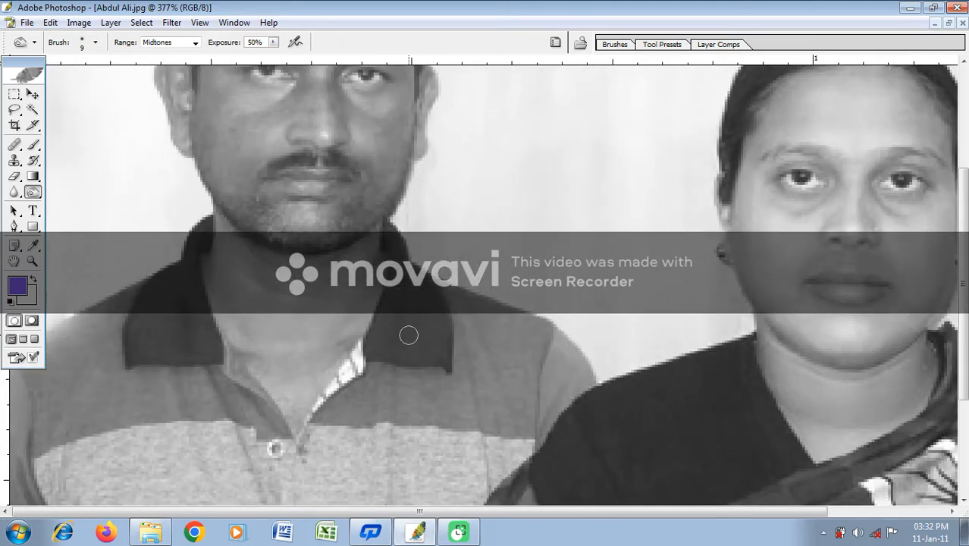
pyautogui.scroll(3, 407, 335)
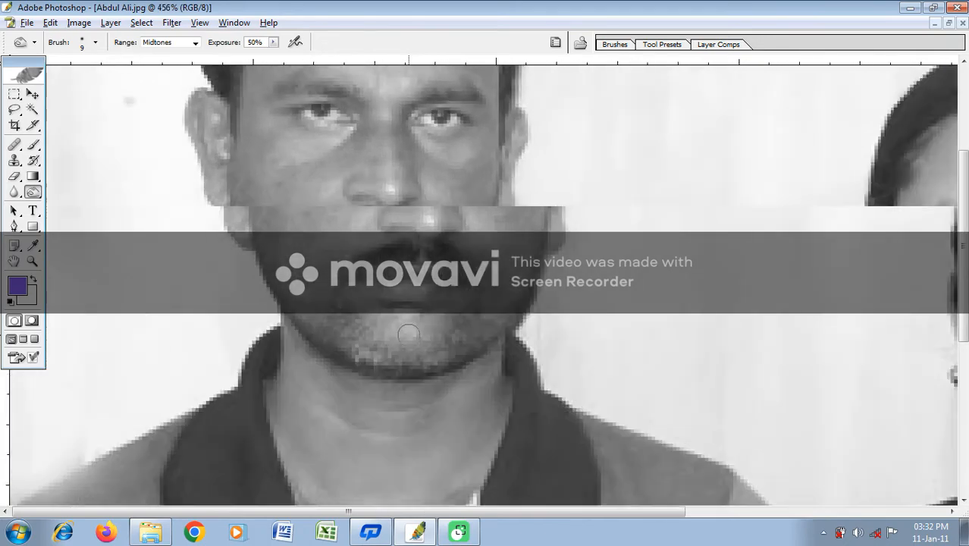
pyautogui.scroll(2, 408, 335)
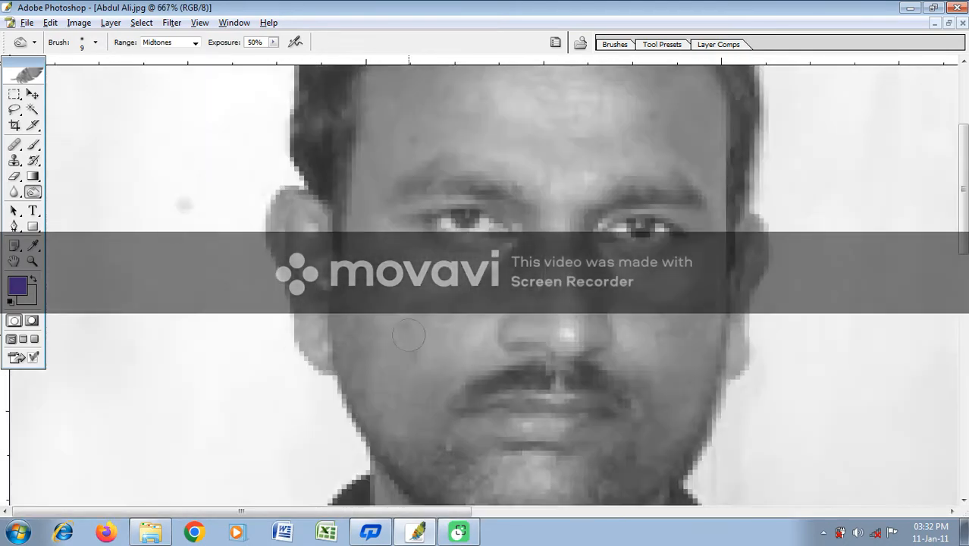
# Examine the man's retouched hair, moustache and face at different magnifications to find areas needing correction.
pyautogui.scroll(-4, 409, 332)
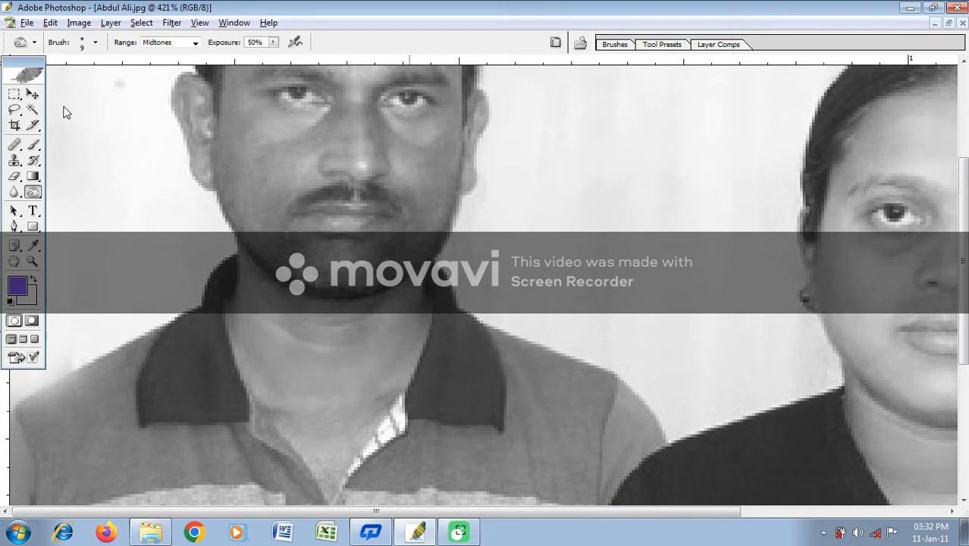
pyautogui.click(33, 94)
pyautogui.scroll(-4, 127, 130)
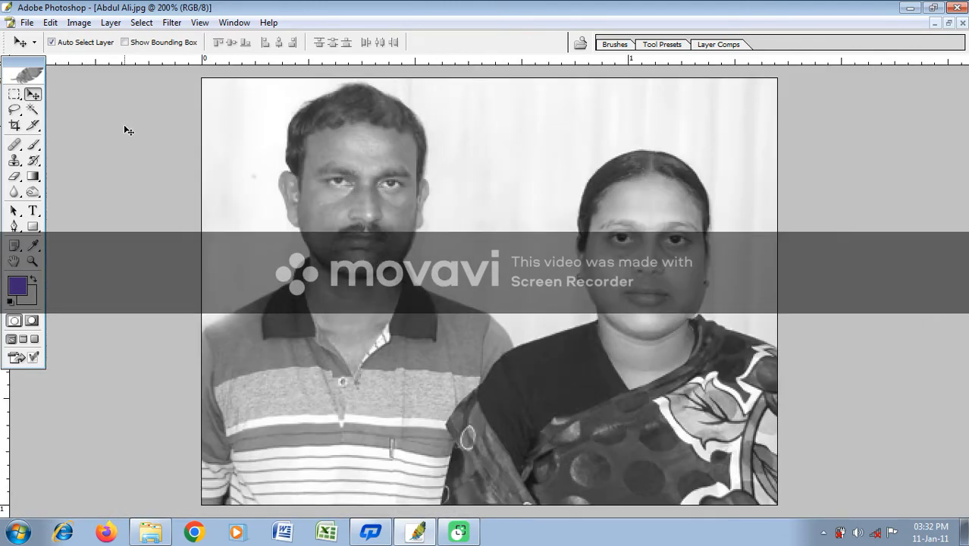
pyautogui.scroll(6, 303, 152)
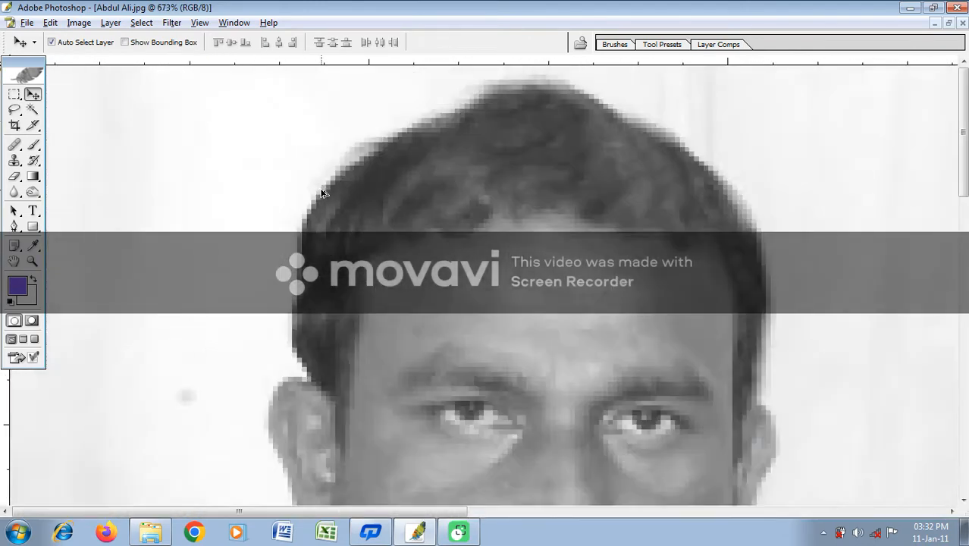
pyautogui.scroll(-3, 339, 255)
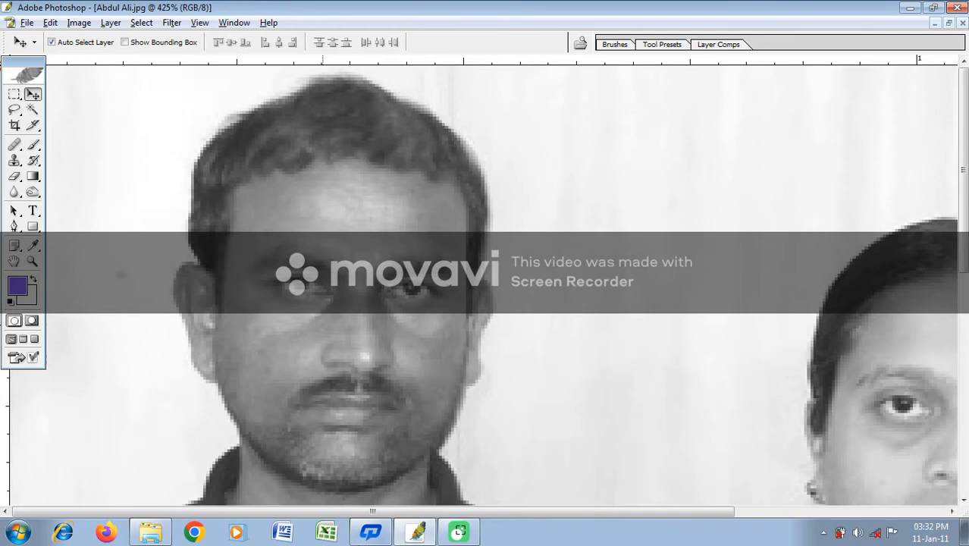
pyautogui.hscroll(3, 324, 513)
pyautogui.scroll(-4, 326, 231)
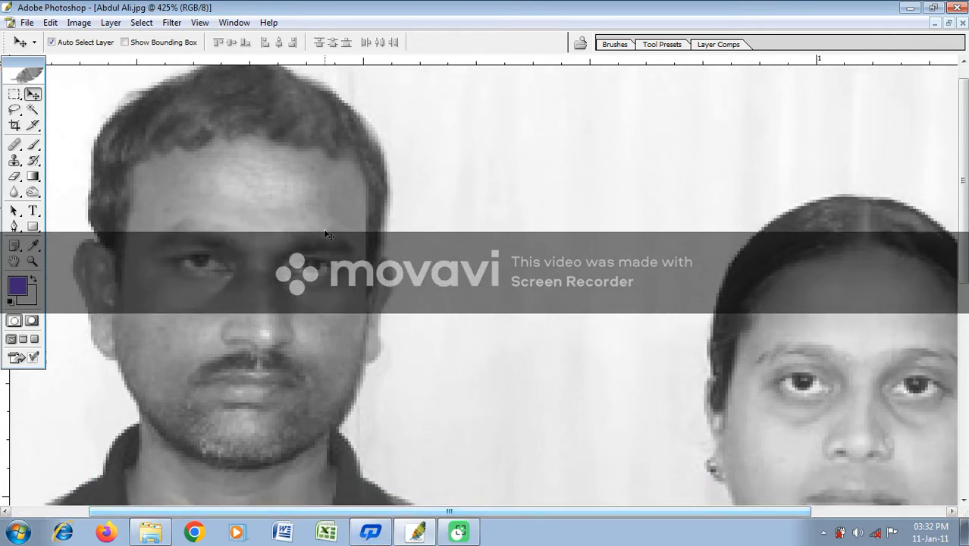
pyautogui.scroll(-3, 326, 233)
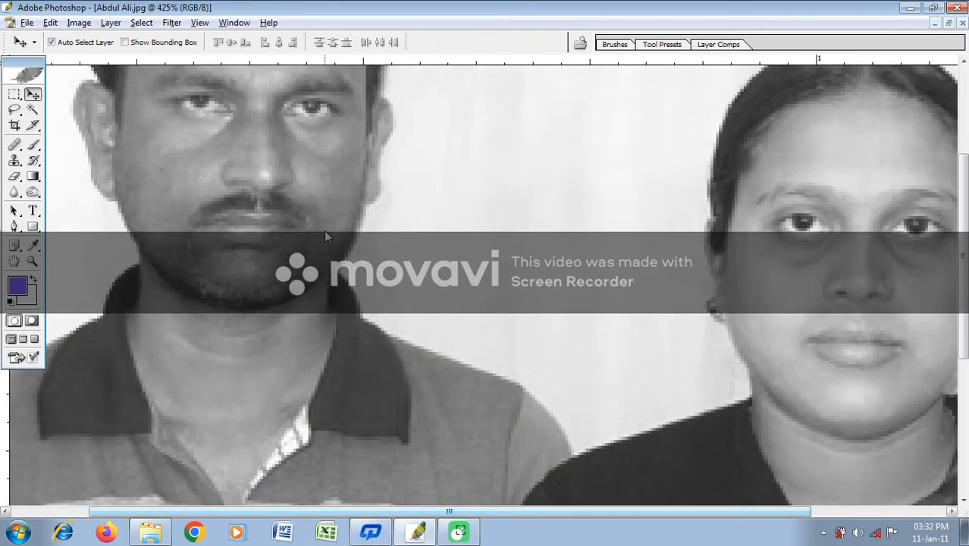
pyautogui.scroll(2, 324, 231)
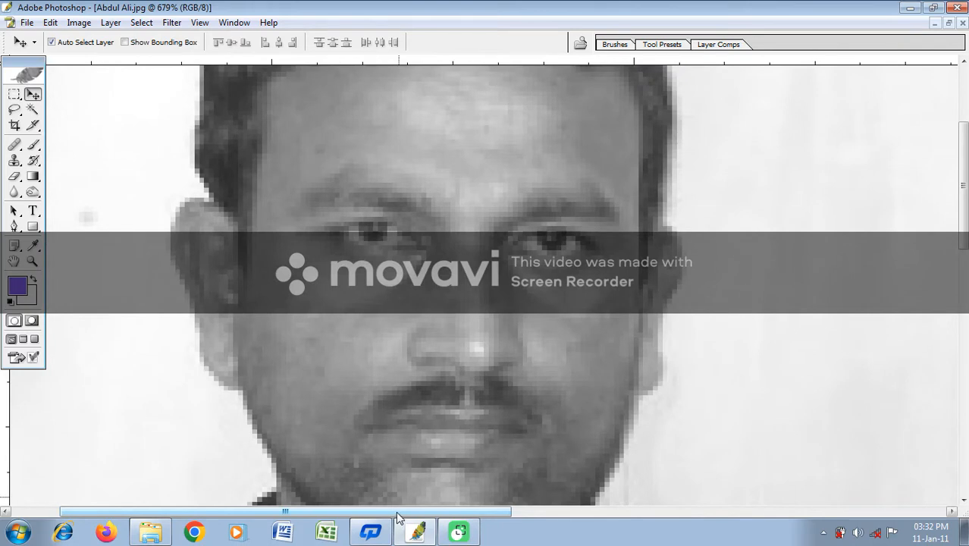
# Choose the Smudge tool and reduce its brush to size 6 for work on the man's chin.
pyautogui.hscroll(2, 402, 512)
pyautogui.scroll(-5, 427, 388)
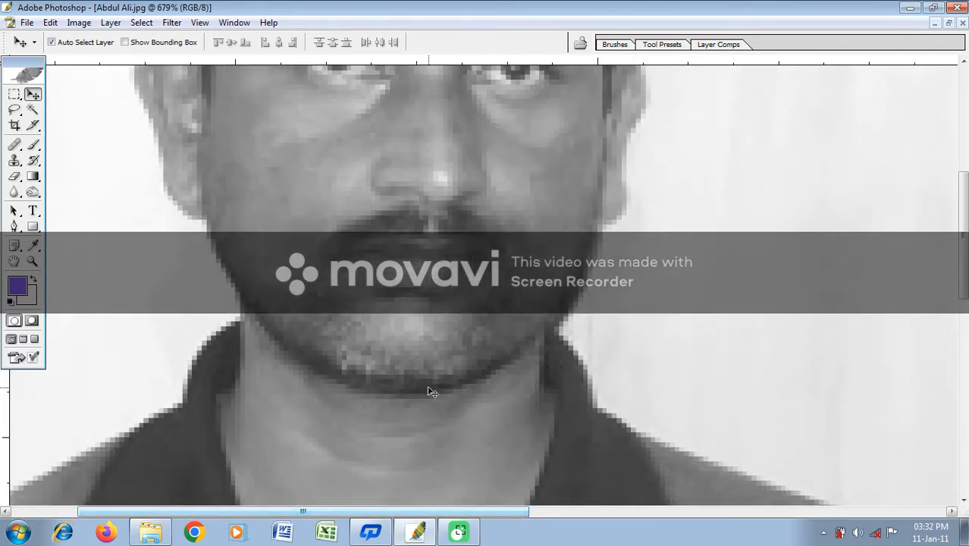
pyautogui.scroll(-1, 428, 390)
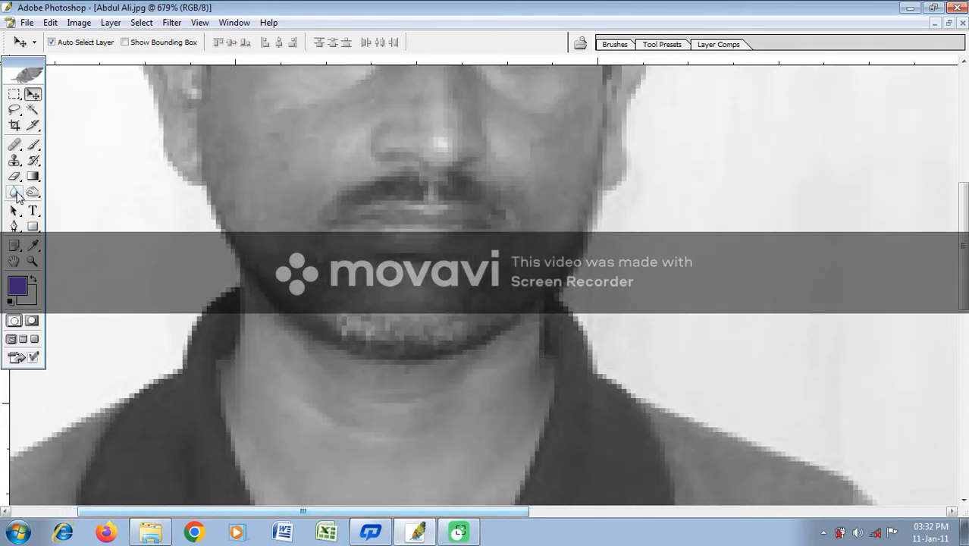
pyautogui.click(16, 195)
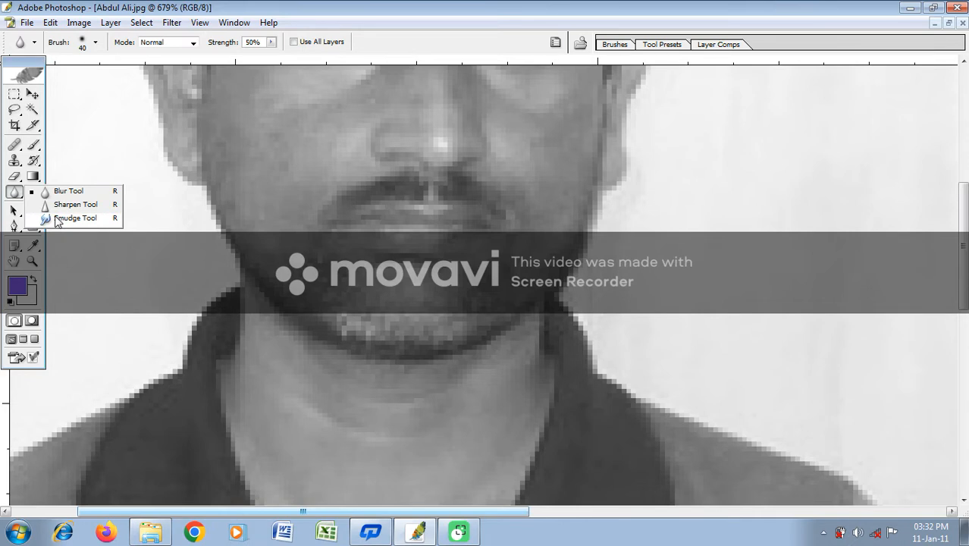
pyautogui.click(65, 219)
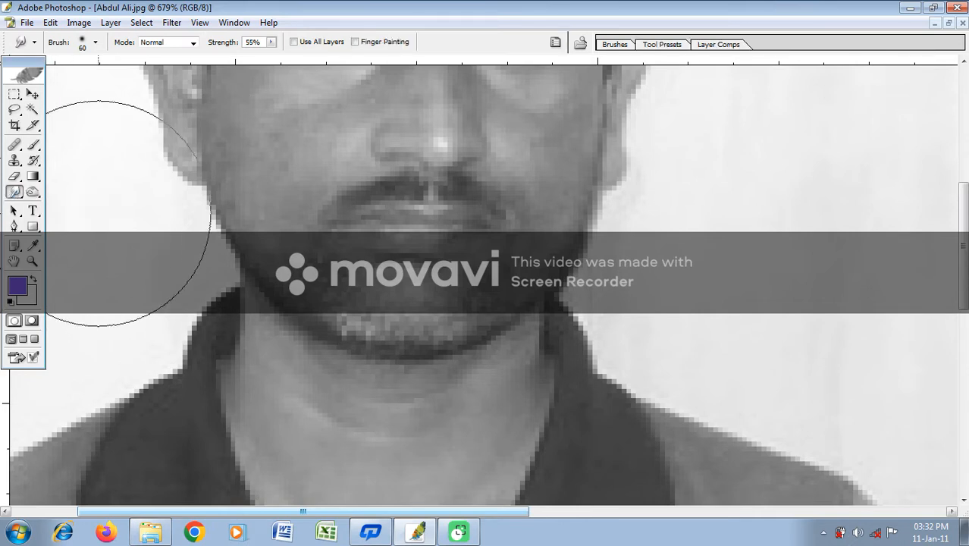
pyautogui.press('[')
pyautogui.press('[')
pyautogui.press('[')
pyautogui.press('[')
pyautogui.press('[')
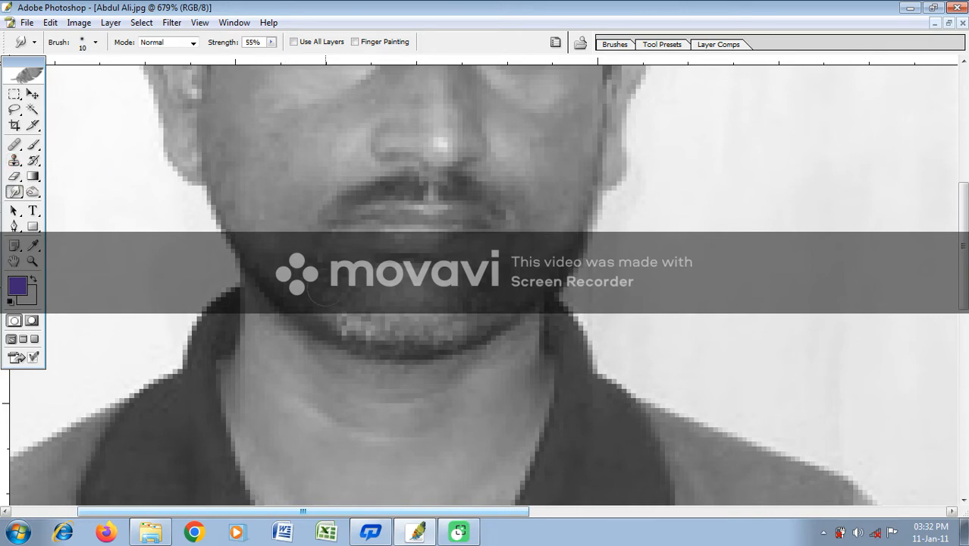
pyautogui.press('[')
pyautogui.scroll(1, 257, 186)
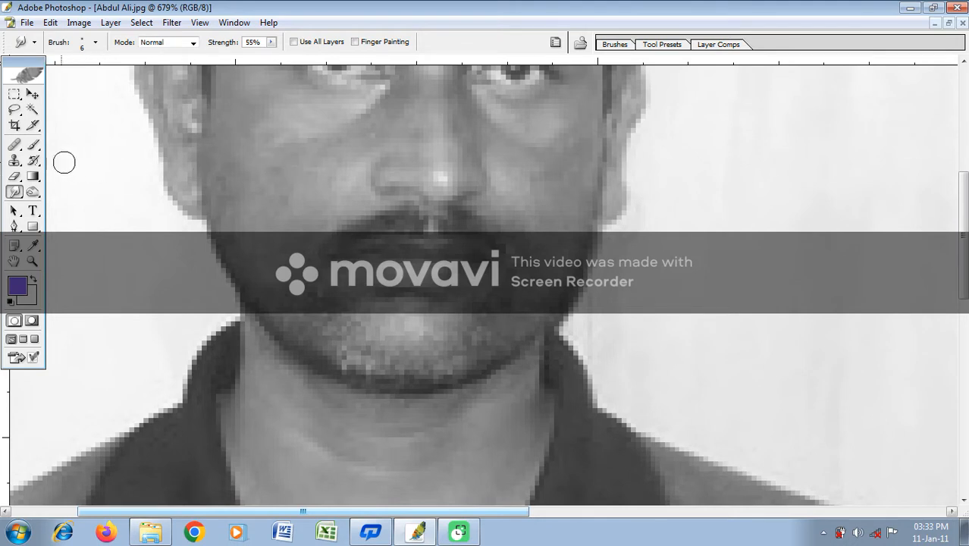
# Clone clean skin over a spot on the man's cheek and smudge the stubble on his chin and jaw smooth.
pyautogui.click(14, 161)
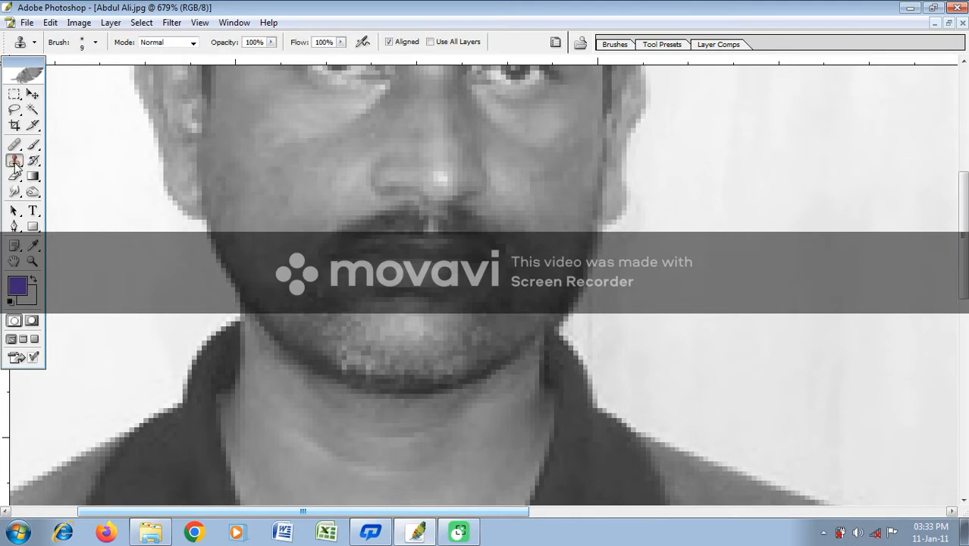
pyautogui.keyDown('alt'); pyautogui.click(251, 144); pyautogui.keyUp('alt')
pyautogui.click(266, 166)
pyautogui.click(14, 192)
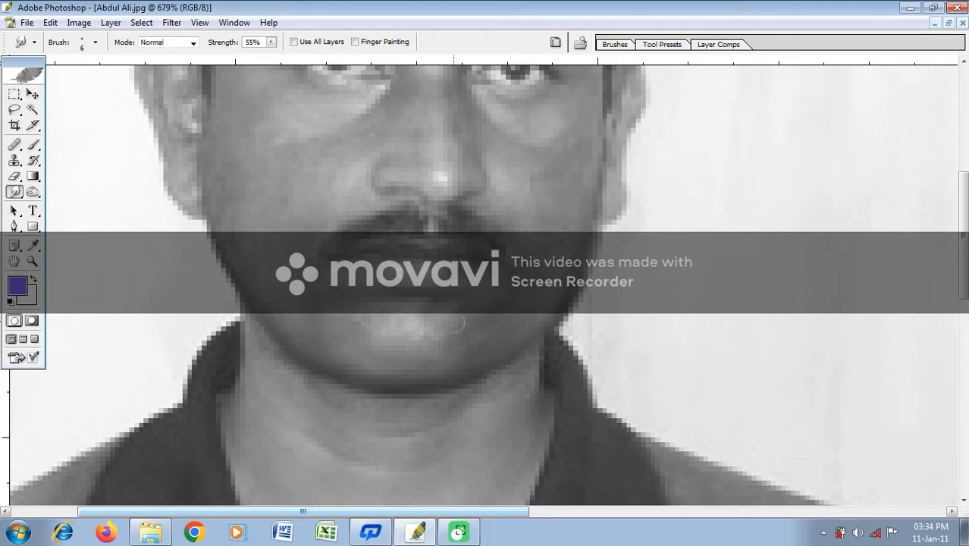
# Compare the man's smoothed chin and jaw with the rest of the portrait.
pyautogui.hotkey('ctrl', '-')
pyautogui.hotkey('ctrl', '-')
pyautogui.hotkey('ctrl', '-')
pyautogui.hotkey('ctrl', '-')
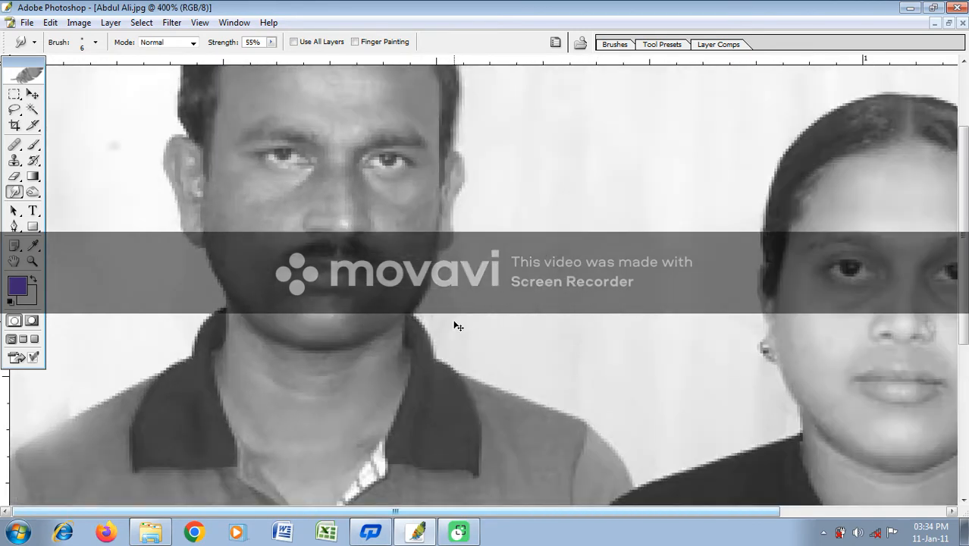
pyautogui.hotkey('ctrl', '-')
pyautogui.hotkey('ctrl', '-')
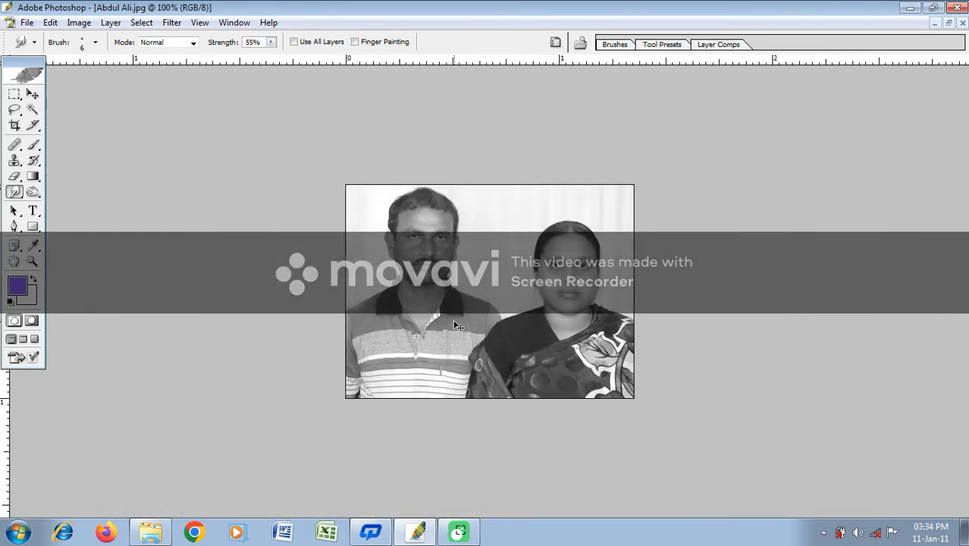
pyautogui.hotkey('ctrl', '+')
pyautogui.hotkey('ctrl', '+')
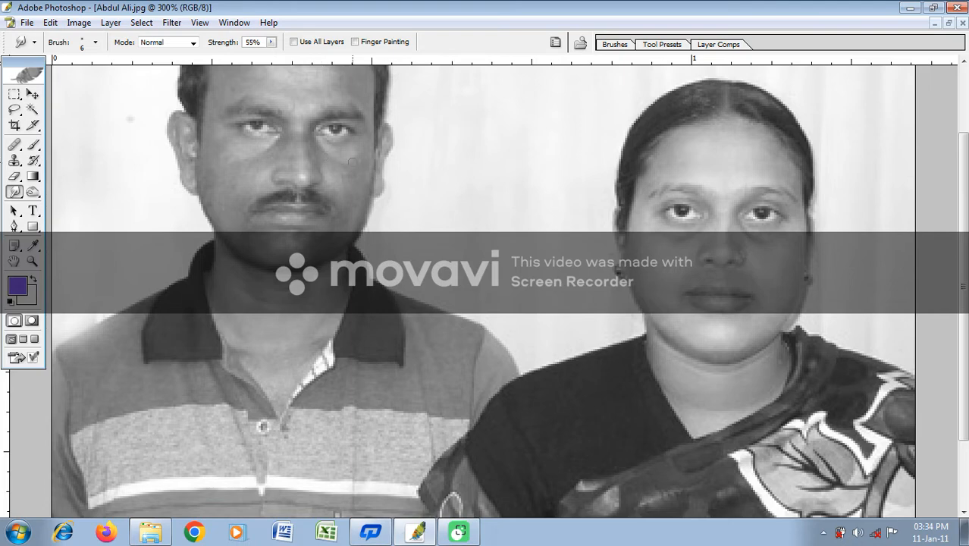
# Smooth the skin under the man's eyes and across his cheeks with the size 6 Smudge brush.
pyautogui.hotkey('ctrl', '+')
pyautogui.hotkey('ctrl', '+')
pyautogui.hotkey('ctrl', '+')
pyautogui.hotkey('ctrl', '+')
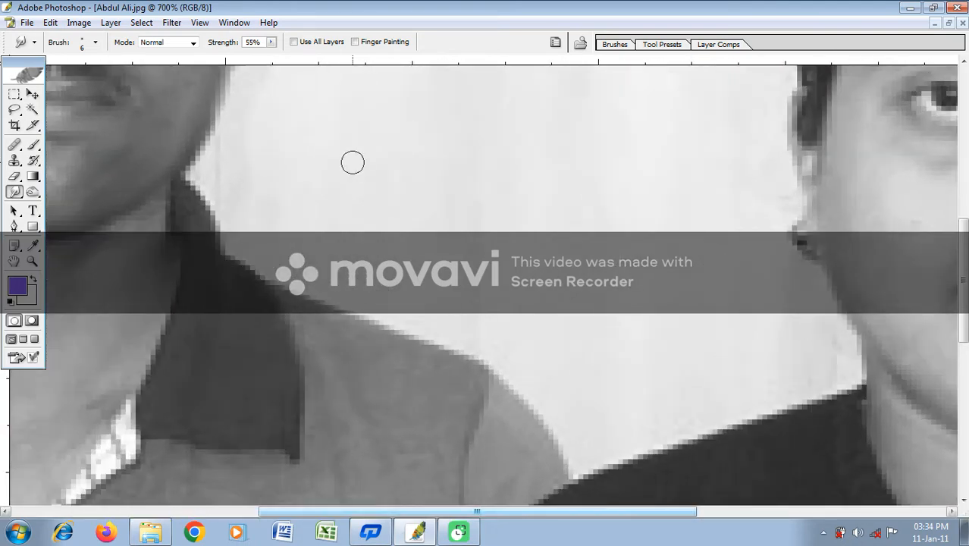
pyautogui.moveTo(506, 511); pyautogui.dragTo(300, 504)
pyautogui.scroll(10, 748, 229)
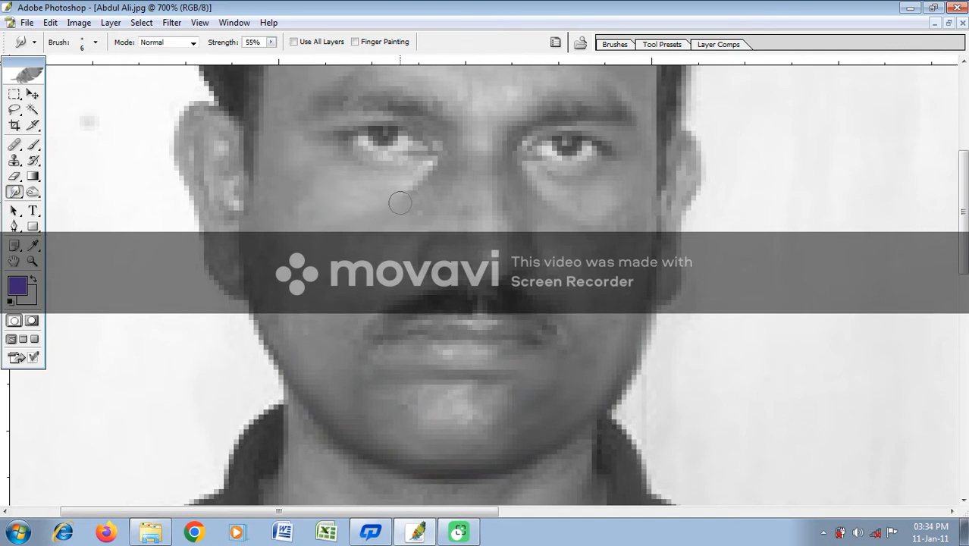
pyautogui.moveTo(402, 199)
pyautogui.mouseDown()
pyautogui.moveTo(424, 181)
pyautogui.moveTo(447, 189)
pyautogui.mouseUp()
pyautogui.moveTo(447, 511); pyautogui.dragTo(530, 504)
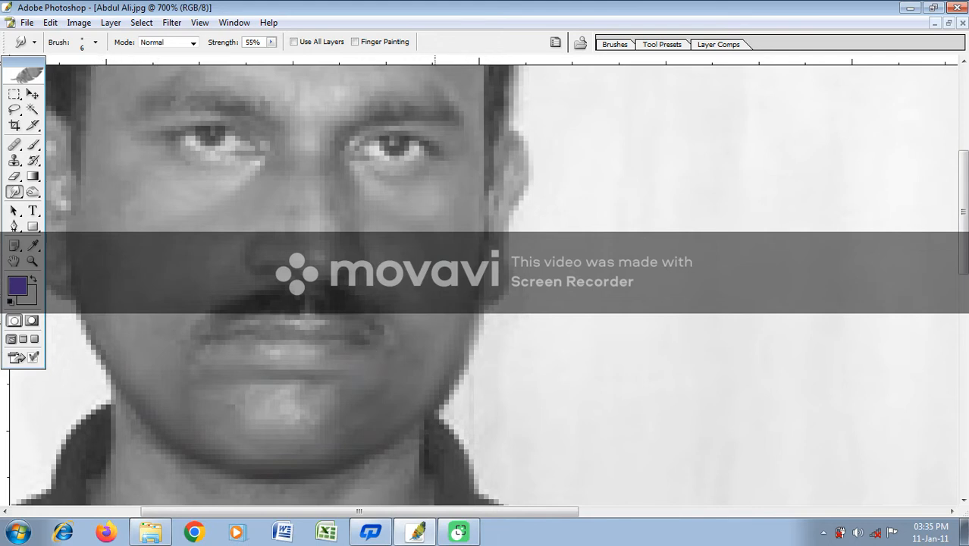
# Examine the man's forehead and hair up close and in the whole portrait for uneven tones.
pyautogui.scroll(5, 406, 288)
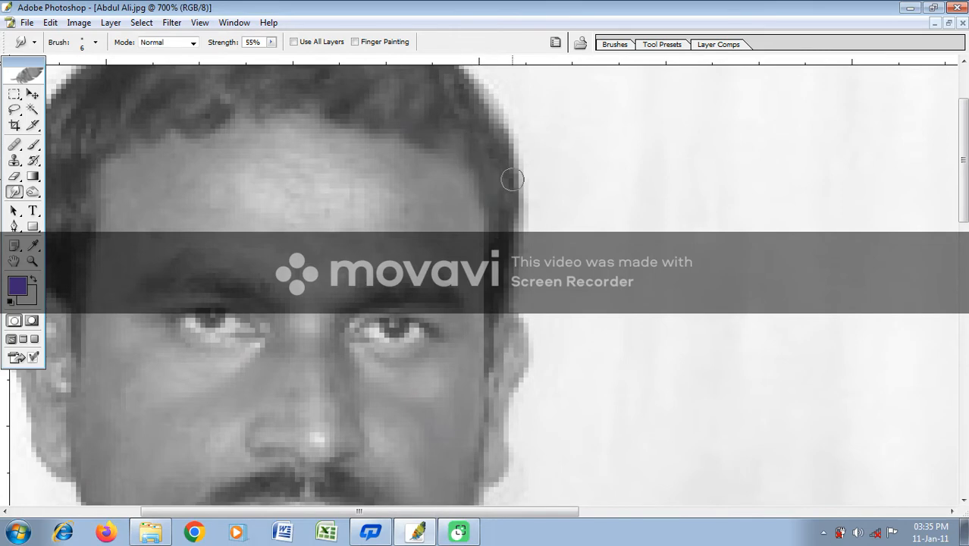
pyautogui.hotkey('ctrl', '-')
pyautogui.hotkey('ctrl', '-')
pyautogui.hotkey('ctrl', '-')
pyautogui.hotkey('ctrl', '-')
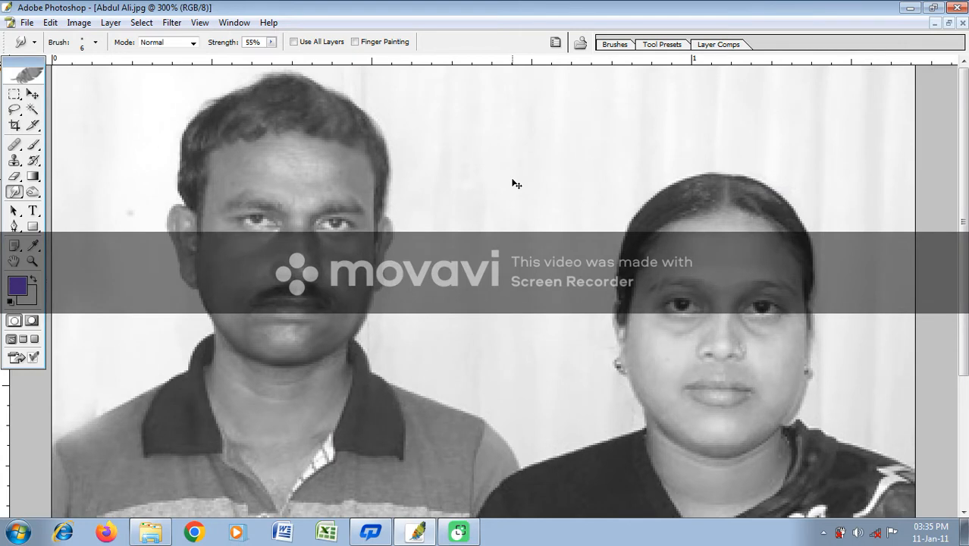
pyautogui.hotkey('ctrl', '-')
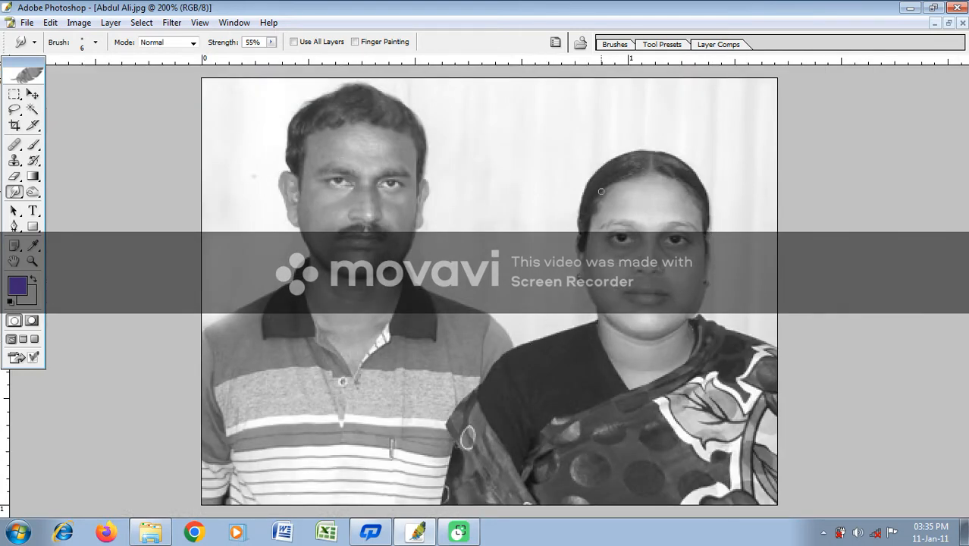
pyautogui.scroll(2, 600, 190)
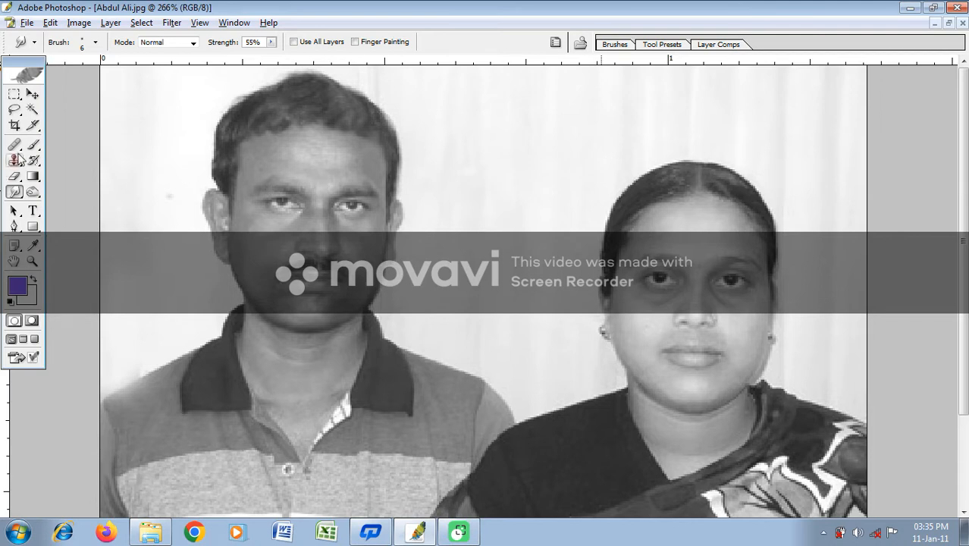
pyautogui.scroll(2, 295, 279)
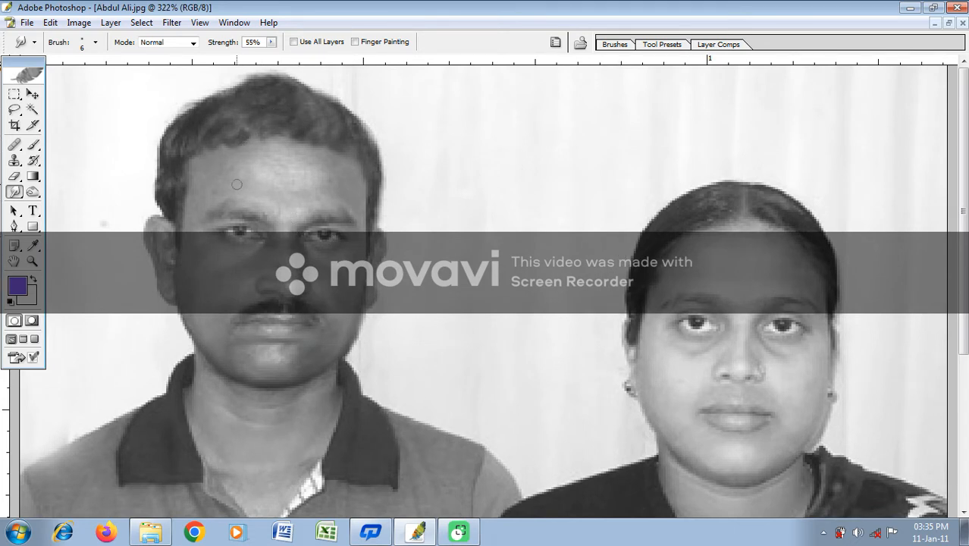
# Darken the man's hair across the crown and sides with the Burn tool using a size 30 brush.
pyautogui.moveTo(32, 191); pyautogui.dragTo(78, 206)
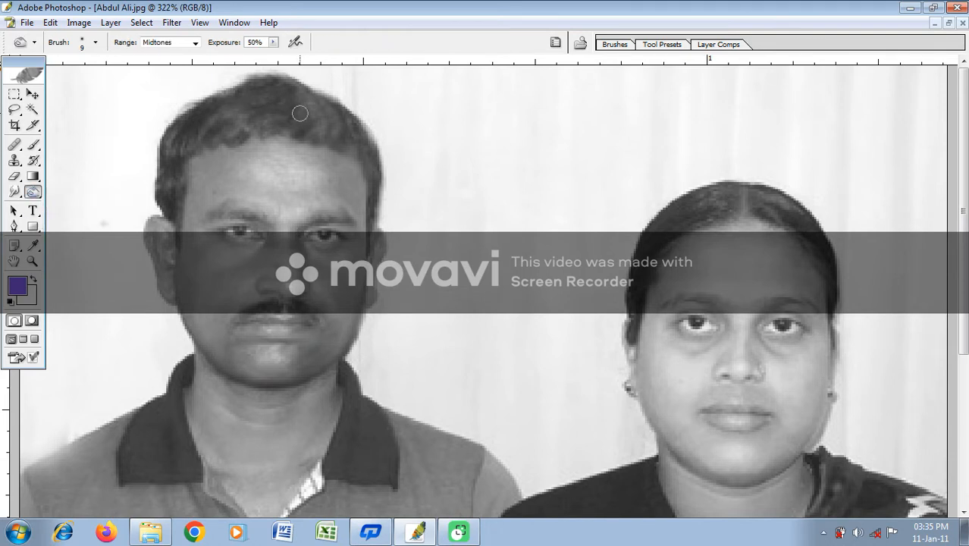
pyautogui.press(']')
pyautogui.press(']')
pyautogui.press(']')
pyautogui.moveTo(299, 95)
pyautogui.mouseDown()
pyautogui.moveTo(189, 113)
pyautogui.moveTo(168, 168)
pyautogui.moveTo(221, 120)
pyautogui.moveTo(294, 98)
pyautogui.moveTo(385, 162)
pyautogui.mouseUp()
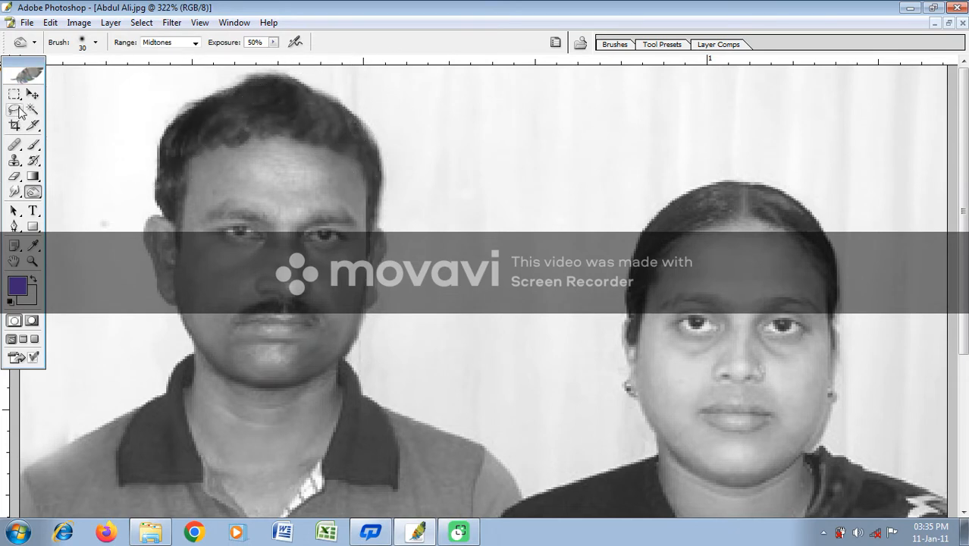
# Select the man's face, ears and neck with the Polygonal Lasso, following the hairline, jaw and shirt collar.
pyautogui.moveTo(15, 110); pyautogui.dragTo(59, 126)
pyautogui.click(59, 126)
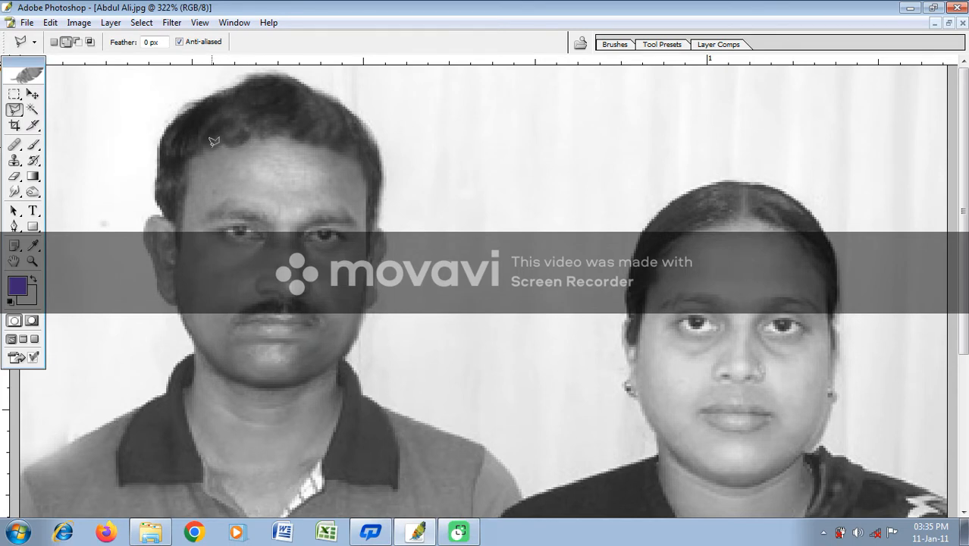
pyautogui.click(253, 135)
pyautogui.click(280, 136)
pyautogui.click(304, 138)
pyautogui.click(352, 150)
pyautogui.click(366, 187)
pyautogui.click(365, 214)
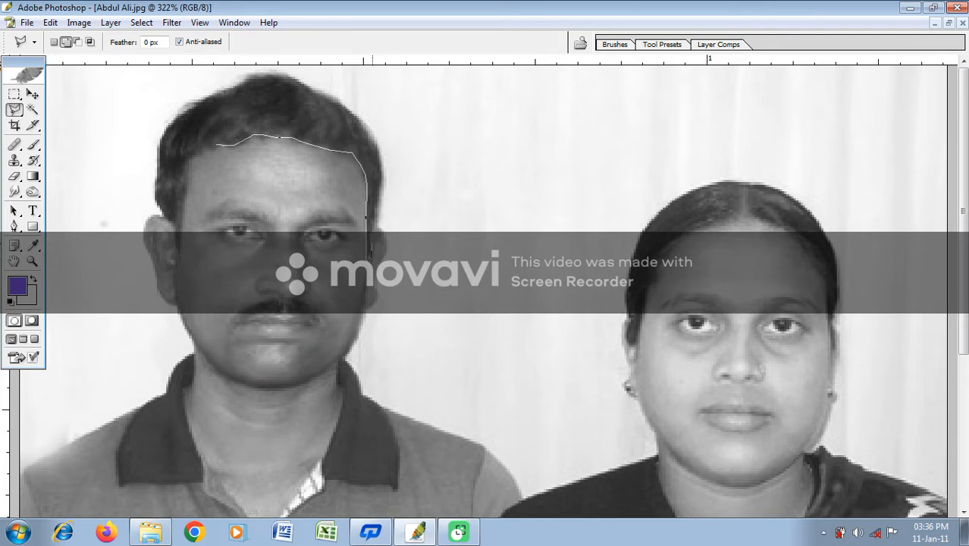
pyautogui.click(370, 227)
pyautogui.moveTo(387, 250)
pyautogui.mouseDown()
pyautogui.moveTo(368, 325)
pyautogui.moveTo(341, 355)
pyautogui.moveTo(343, 416)
pyautogui.moveTo(307, 419)
pyautogui.moveTo(310, 431)
pyautogui.moveTo(339, 422)
pyautogui.moveTo(285, 502)
pyautogui.moveTo(283, 529)
pyautogui.moveTo(267, 400)
pyautogui.moveTo(271, 331)
pyautogui.moveTo(260, 357)
pyautogui.moveTo(209, 278)
pyautogui.moveTo(235, 313)
pyautogui.moveTo(181, 213)
pyautogui.moveTo(195, 194)
pyautogui.moveTo(195, 159)
pyautogui.moveTo(177, 121)
pyautogui.moveTo(138, 87)
pyautogui.moveTo(163, 298)
pyautogui.moveTo(144, 241)
pyautogui.moveTo(151, 206)
pyautogui.moveTo(176, 224)
pyautogui.mouseUp()
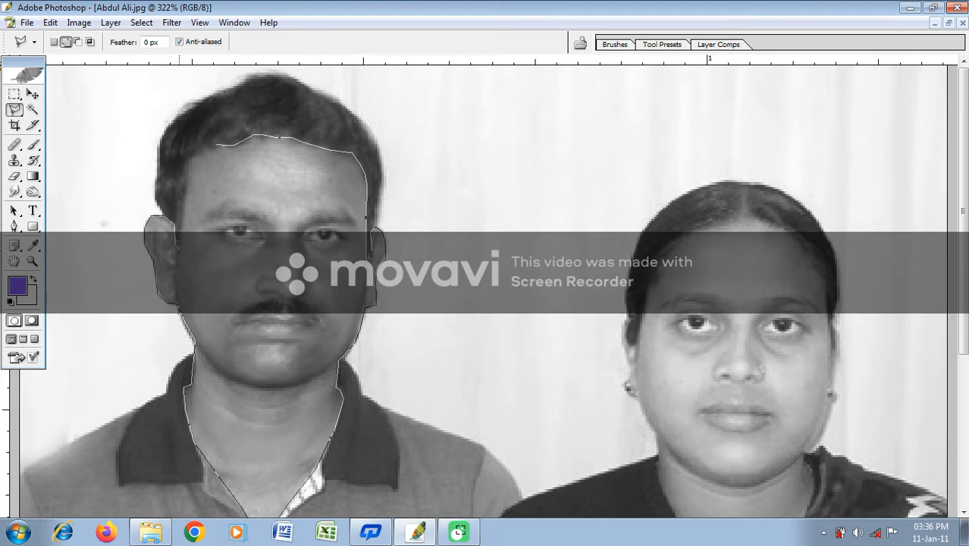
pyautogui.moveTo(180, 208)
pyautogui.mouseDown()
pyautogui.moveTo(192, 159)
pyautogui.moveTo(220, 137)
pyautogui.mouseUp()
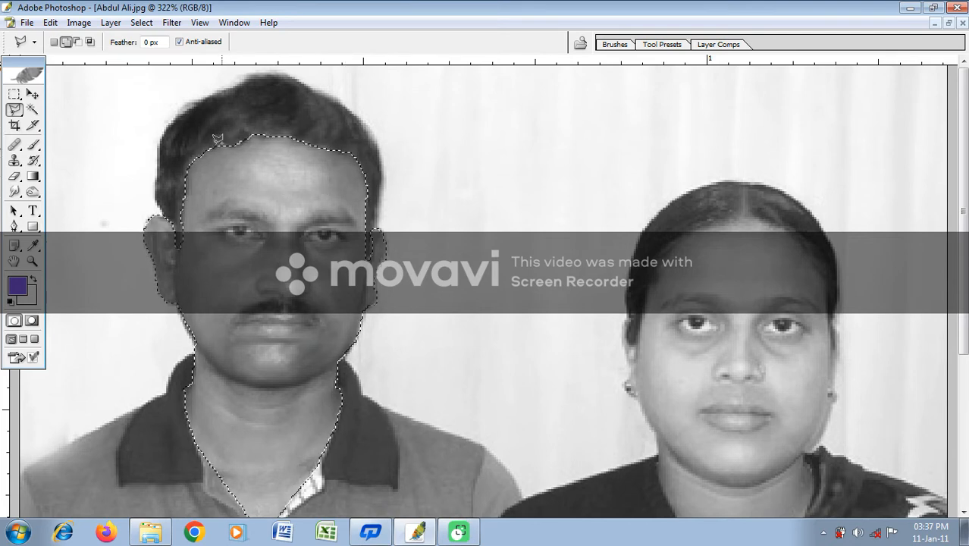
# Add a new empty layer above the portrait and display the Layers palette.
pyautogui.click(110, 23)
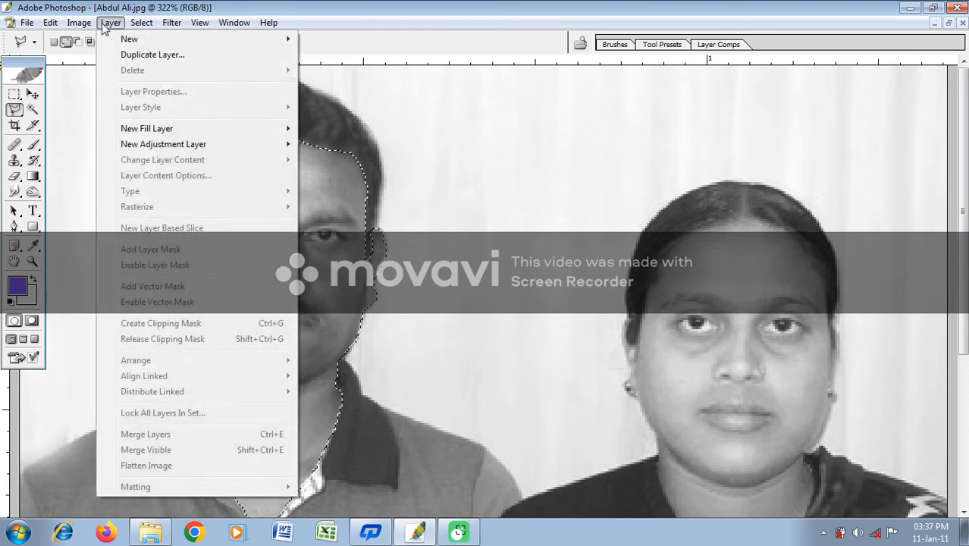
pyautogui.moveTo(141, 38)
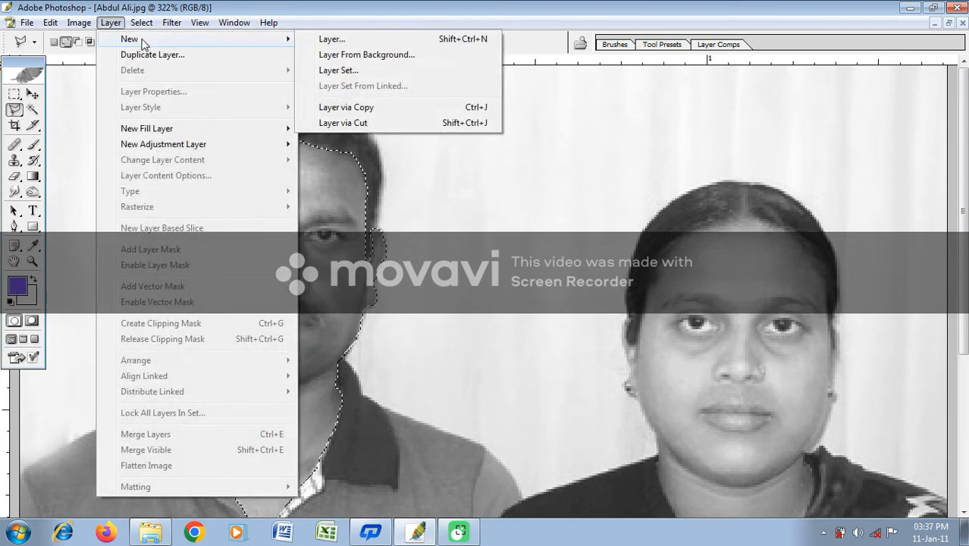
pyautogui.click(351, 42)
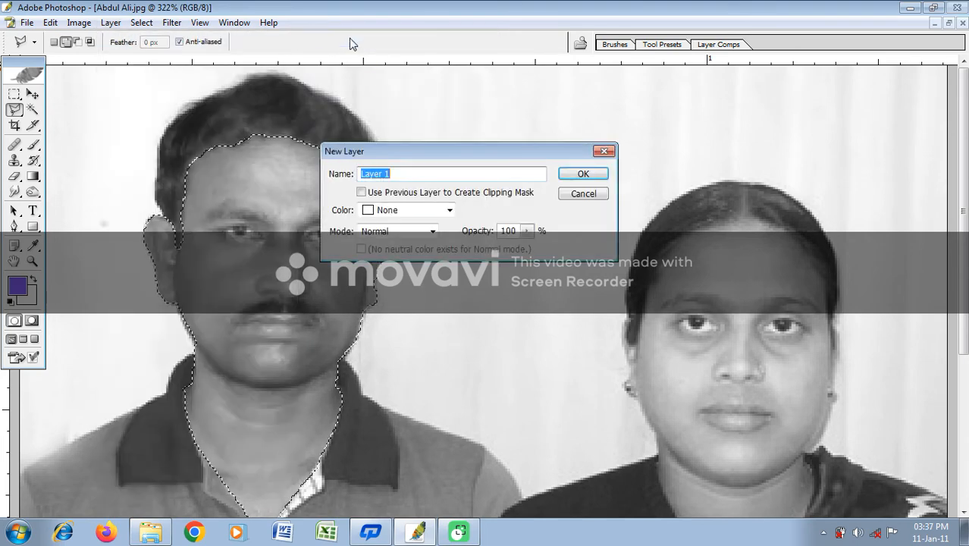
pyautogui.click(583, 175)
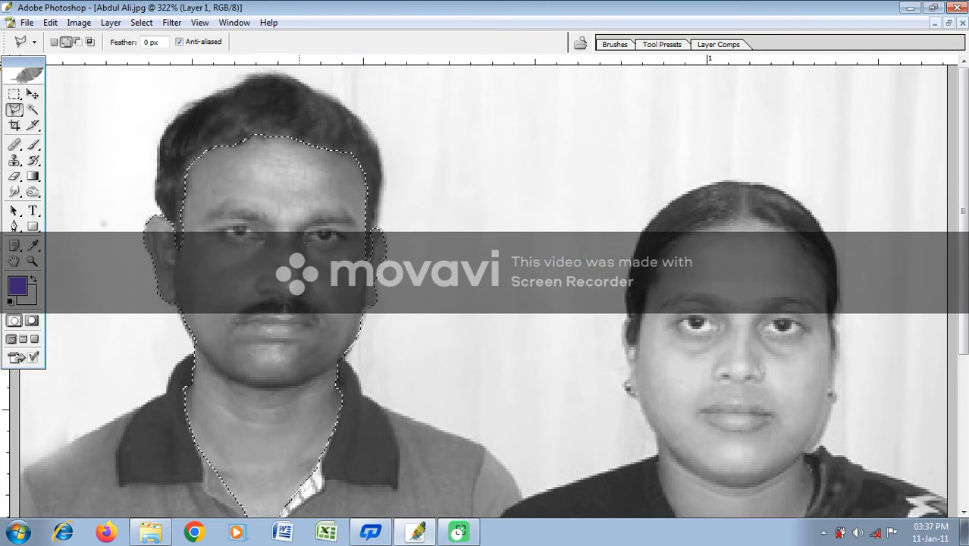
pyautogui.press('F7')
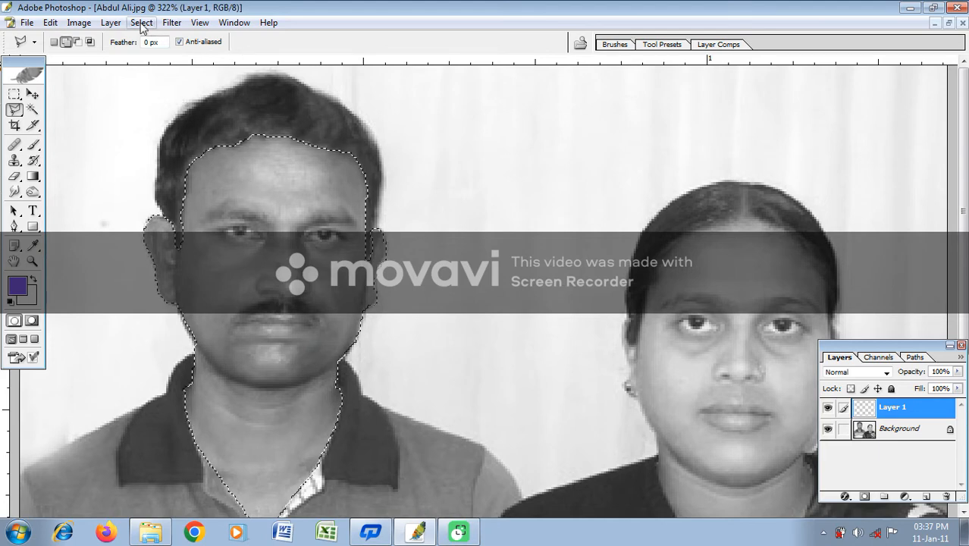
# Create a Solid Color fill layer from the man's face selection with the Orange layer label and Soft Light mode.
pyautogui.click(111, 23)
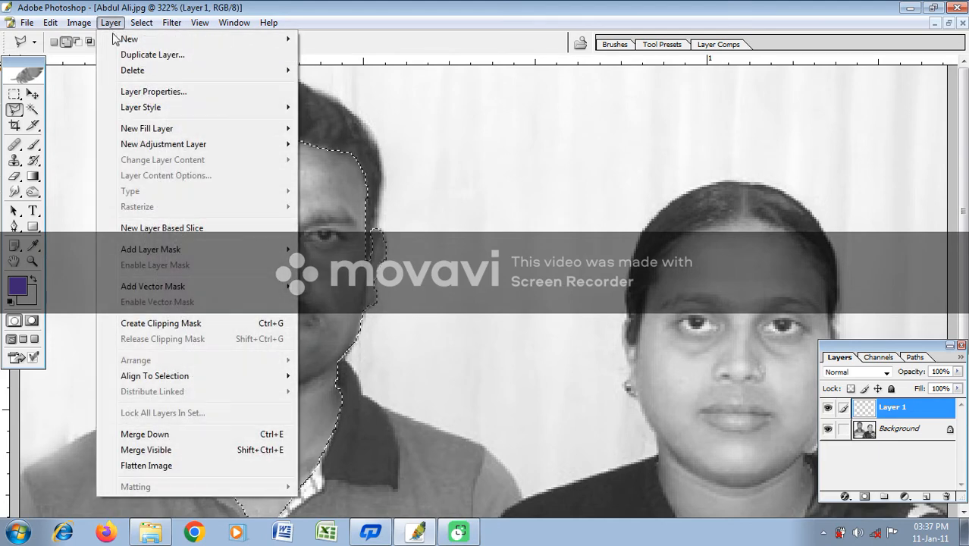
pyautogui.moveTo(132, 130)
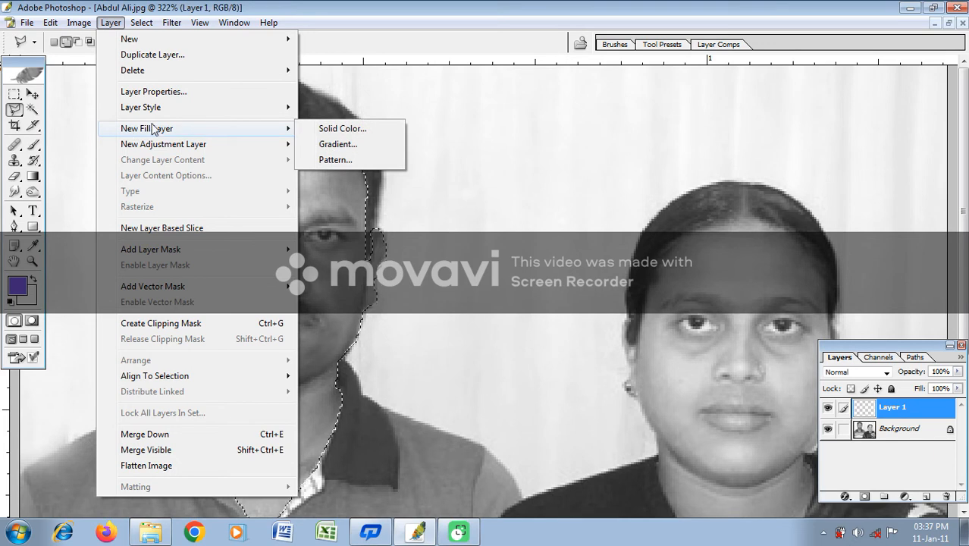
pyautogui.click(338, 129)
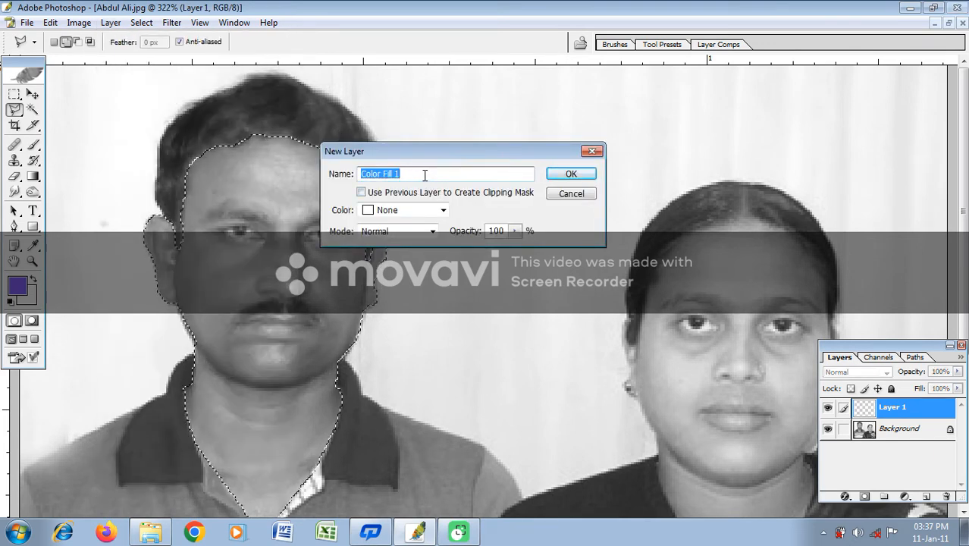
pyautogui.click(429, 212)
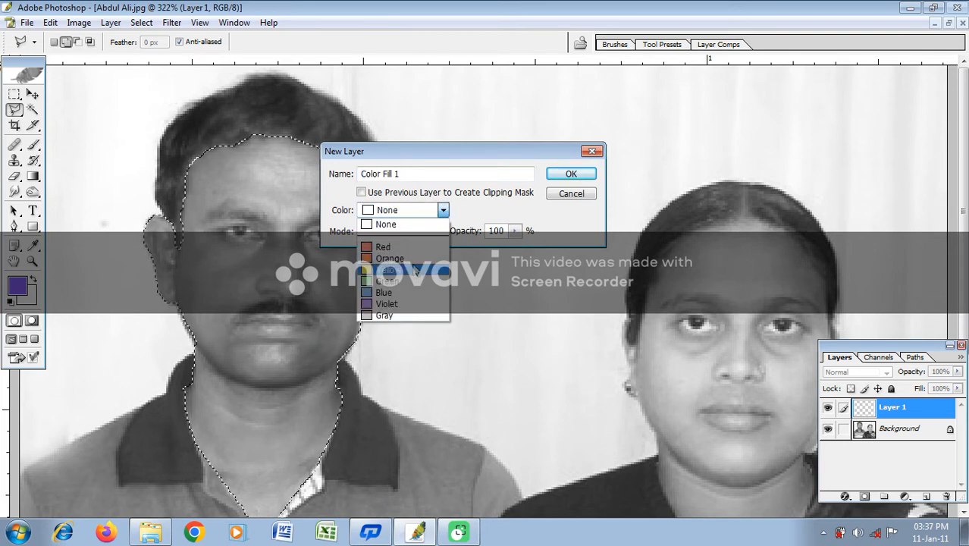
pyautogui.click(415, 258)
pyautogui.click(422, 235)
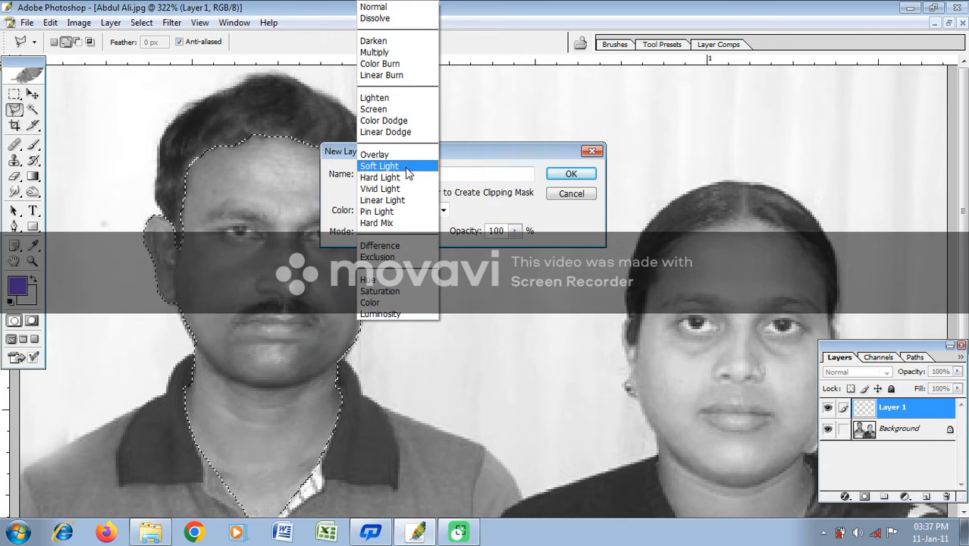
pyautogui.click(408, 167)
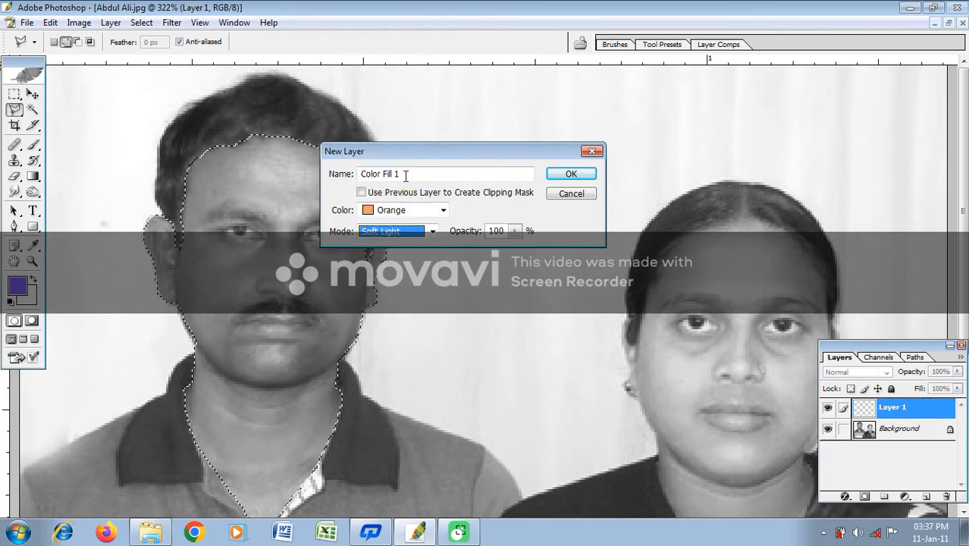
pyautogui.click(568, 173)
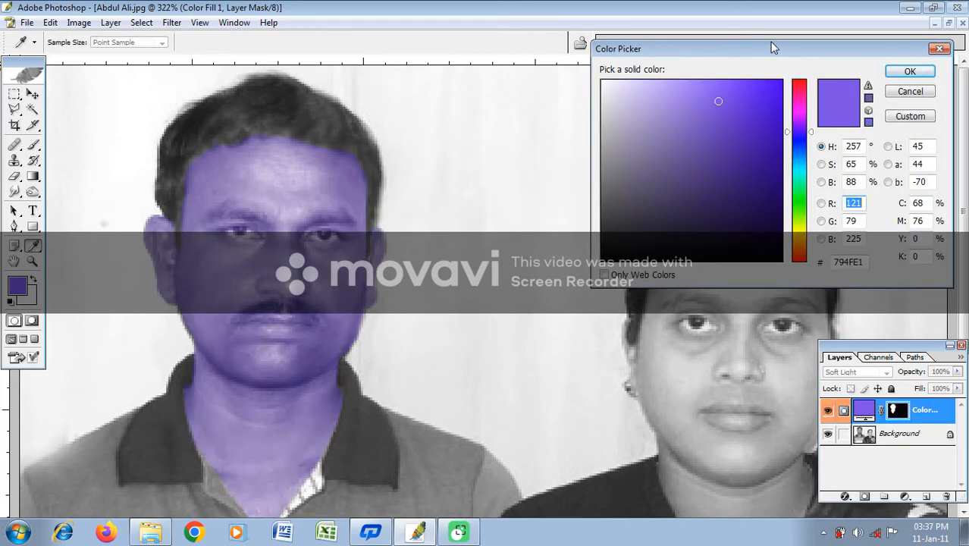
# Shift the fill color's hue to yellow at 65° with the color picker moved clear of the layer stack.
pyautogui.moveTo(769, 50); pyautogui.dragTo(554, 31)
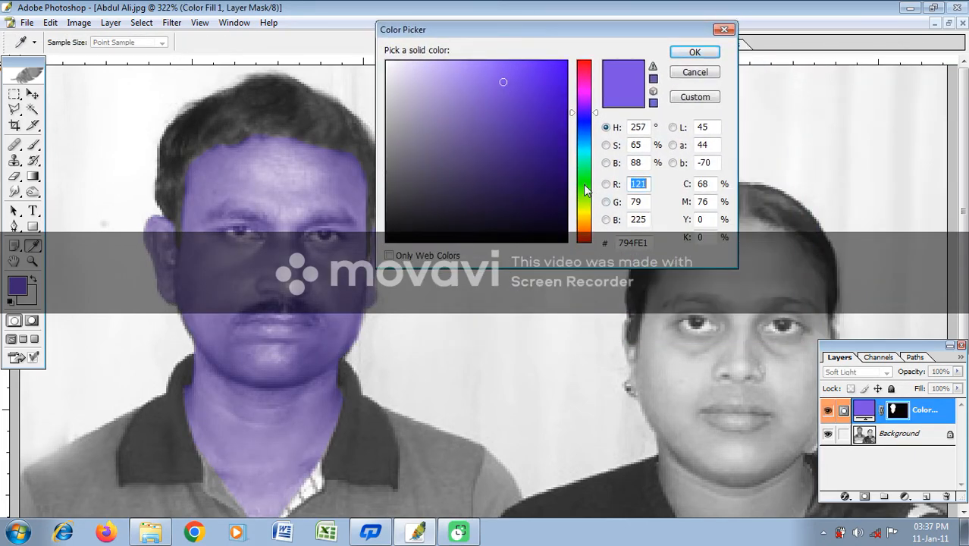
pyautogui.click(586, 185)
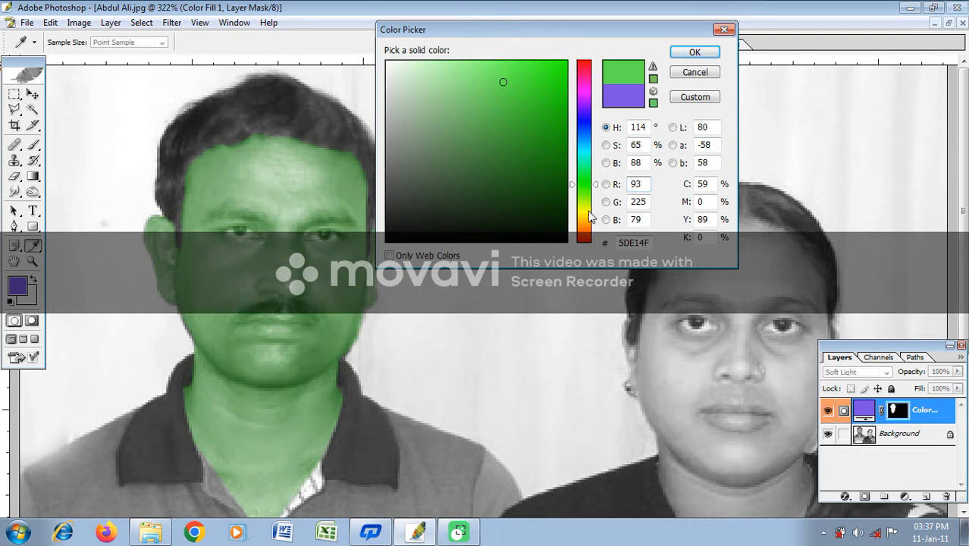
pyautogui.click(589, 211)
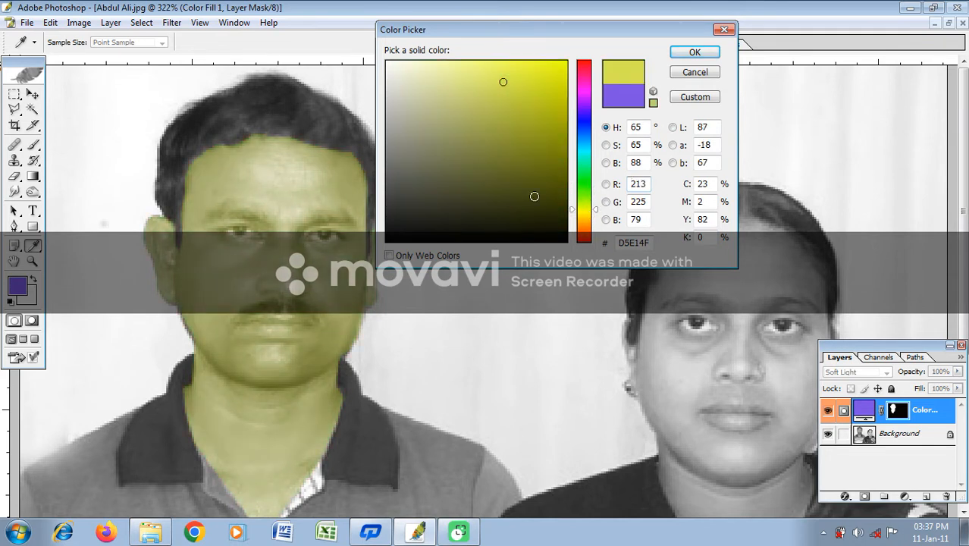
# Try several yellow shades on the man's skin and apply the olive fill color 717829.
pyautogui.click(534, 152)
pyautogui.click(512, 98)
pyautogui.click(481, 109)
pyautogui.click(458, 142)
pyautogui.click(486, 134)
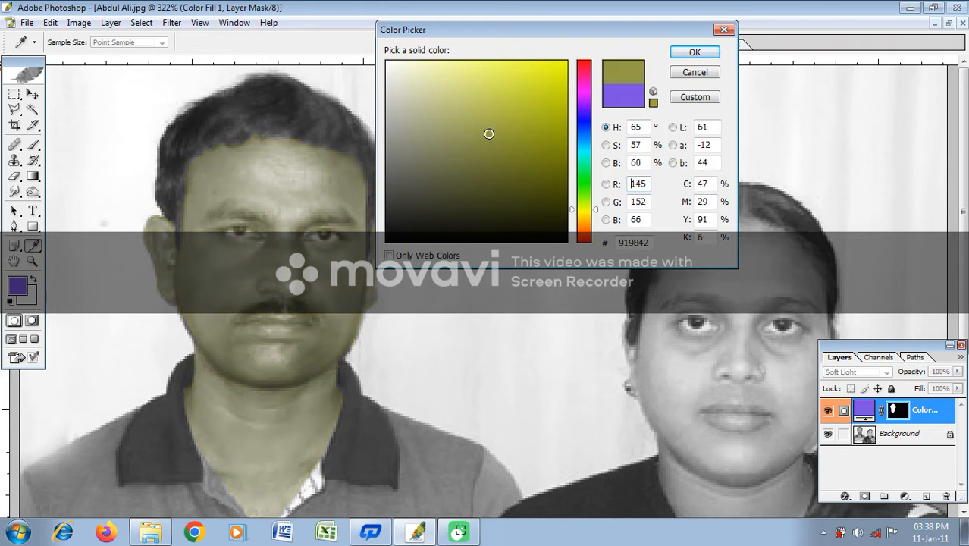
pyautogui.click(516, 106)
pyautogui.click(495, 82)
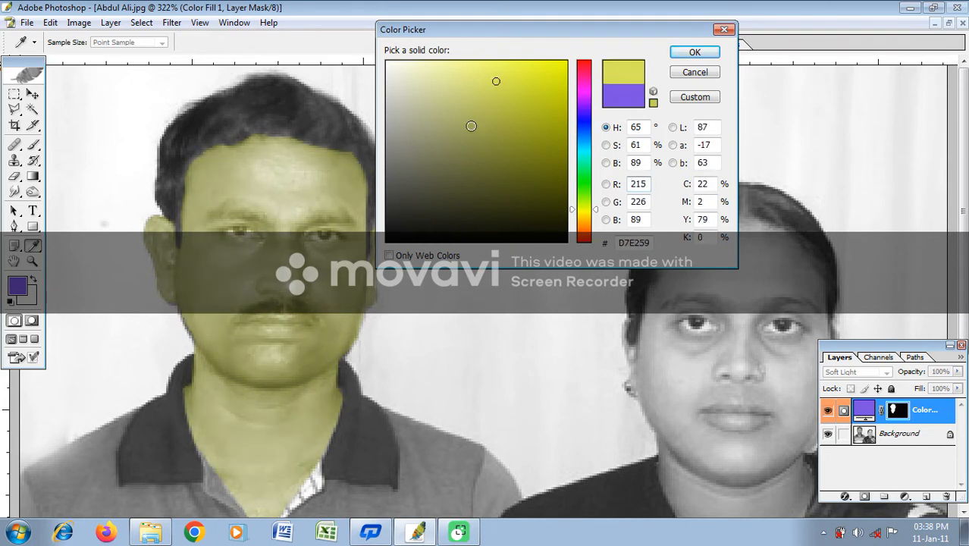
pyautogui.click(477, 118)
pyautogui.click(446, 95)
pyautogui.click(490, 147)
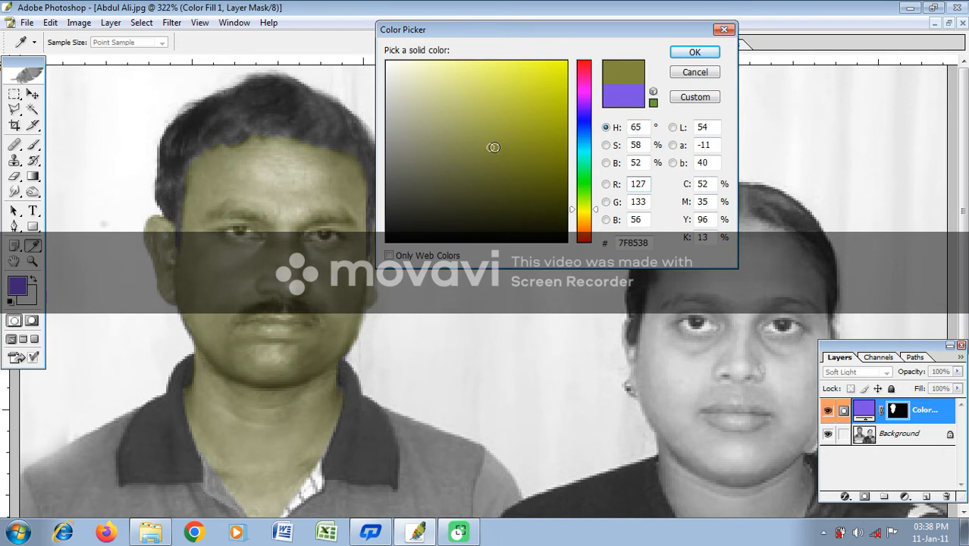
pyautogui.click(494, 150)
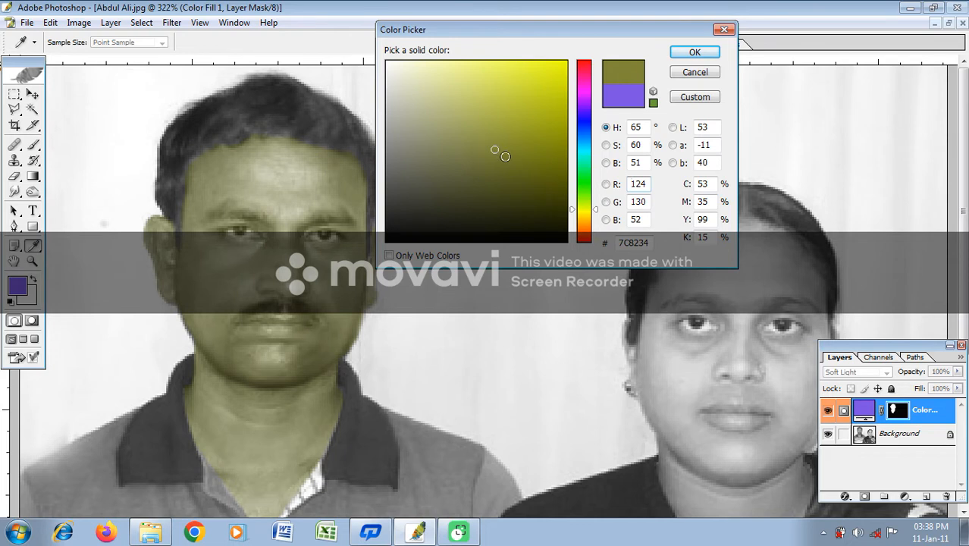
pyautogui.click(505, 156)
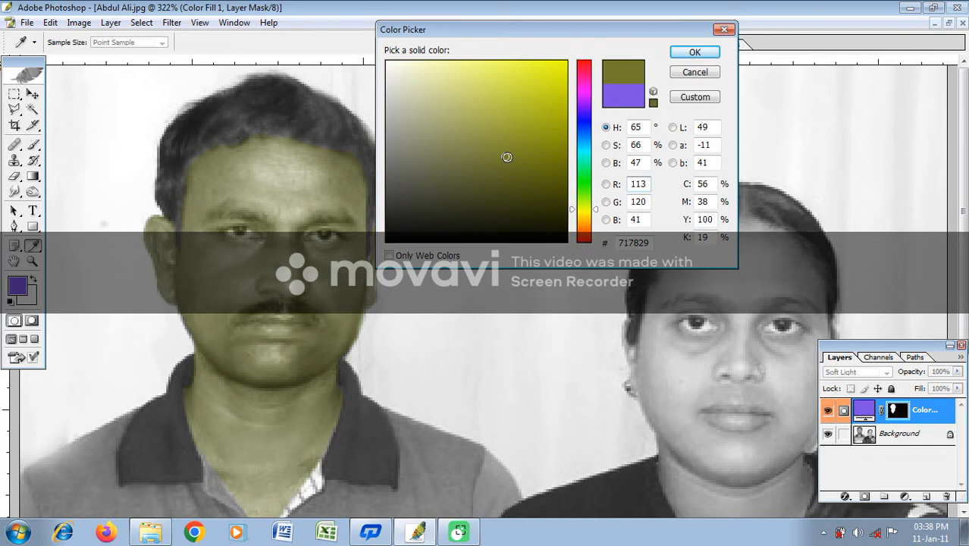
pyautogui.click(695, 52)
pyautogui.press('l')
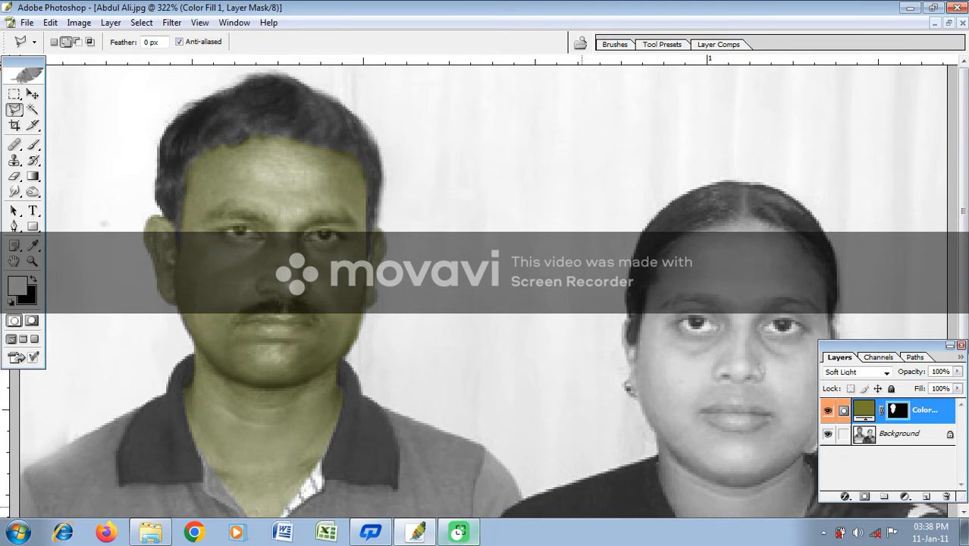
# Open the young girl's portrait from the Name Photo Daily folder in Photoshop and sample her cheek's skin tone as the foreground color.
pyautogui.click(150, 532)
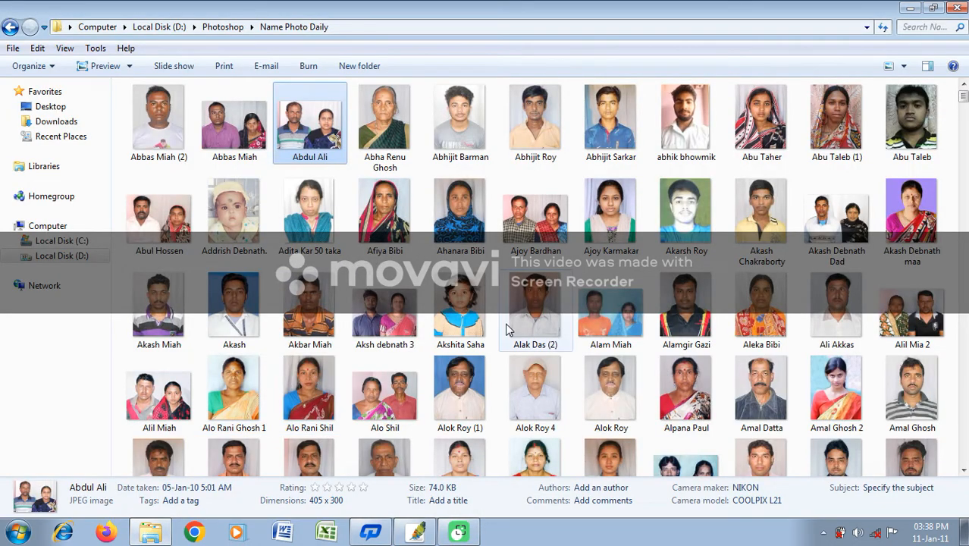
pyautogui.rightClick(466, 328)
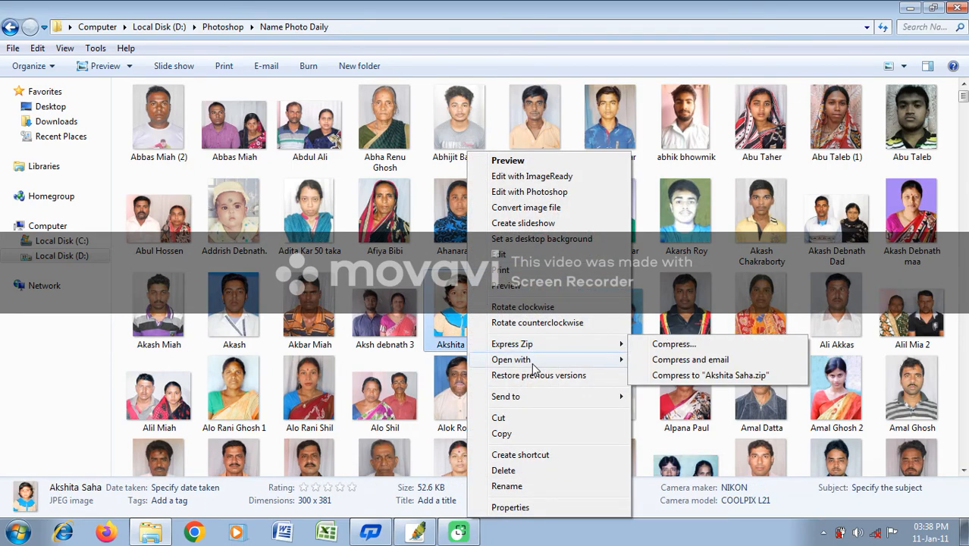
pyautogui.moveTo(535, 363)
pyautogui.click(733, 363)
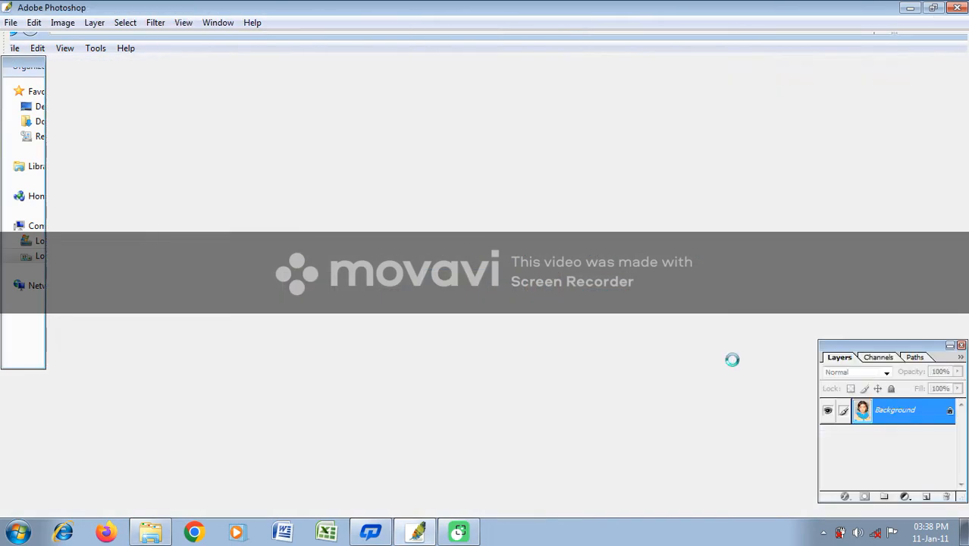
pyautogui.scroll(3, 505, 297)
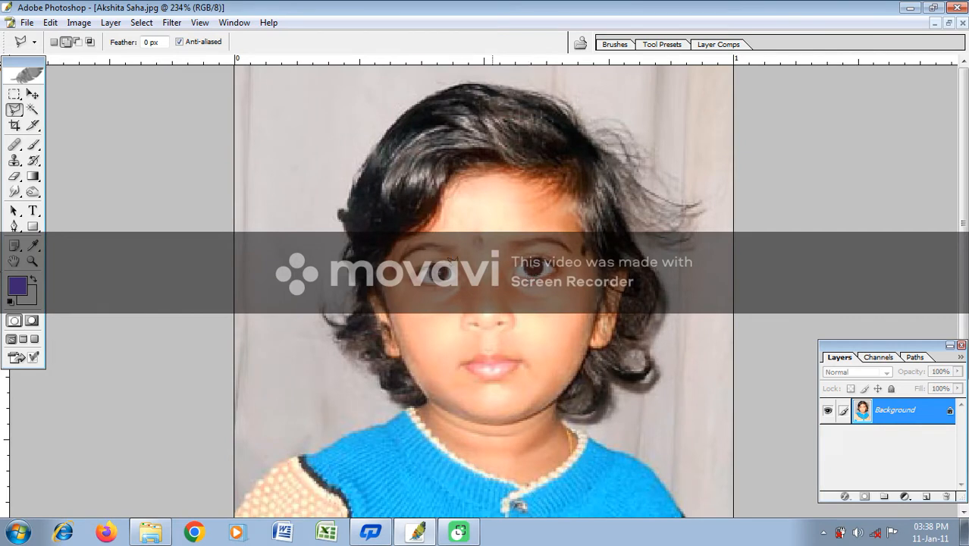
pyautogui.click(34, 247)
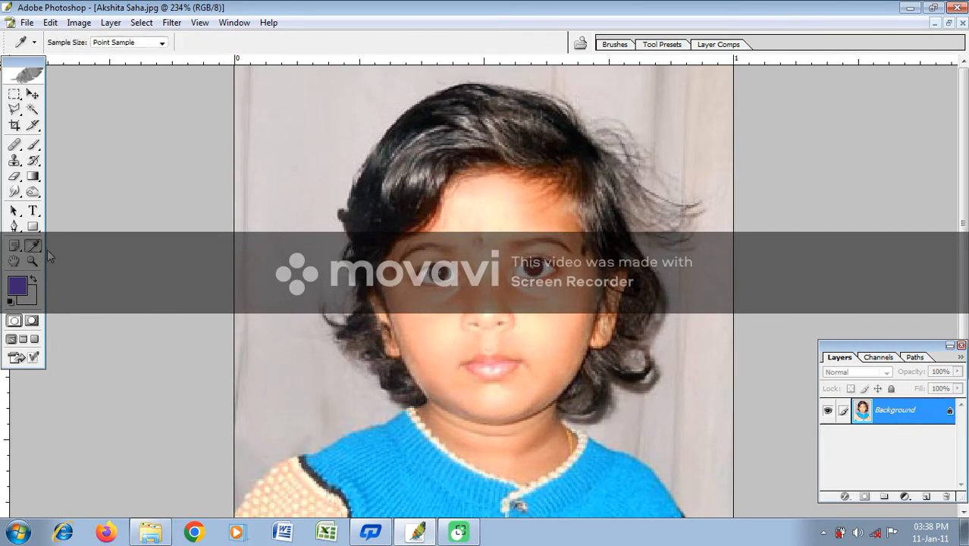
pyautogui.click(558, 319)
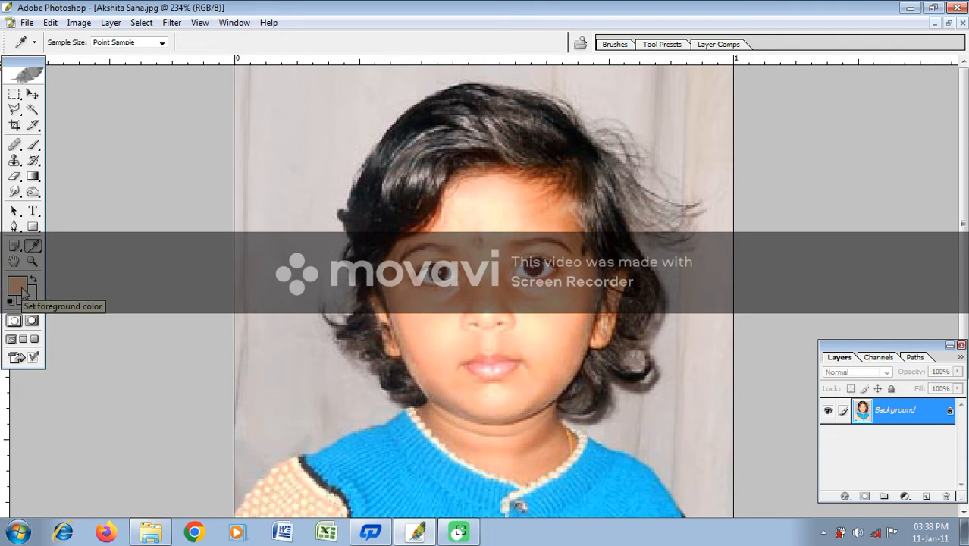
# Show both photos in floating windows with default colors restored, and bring the couple's portrait to the front.
pyautogui.click(948, 24)
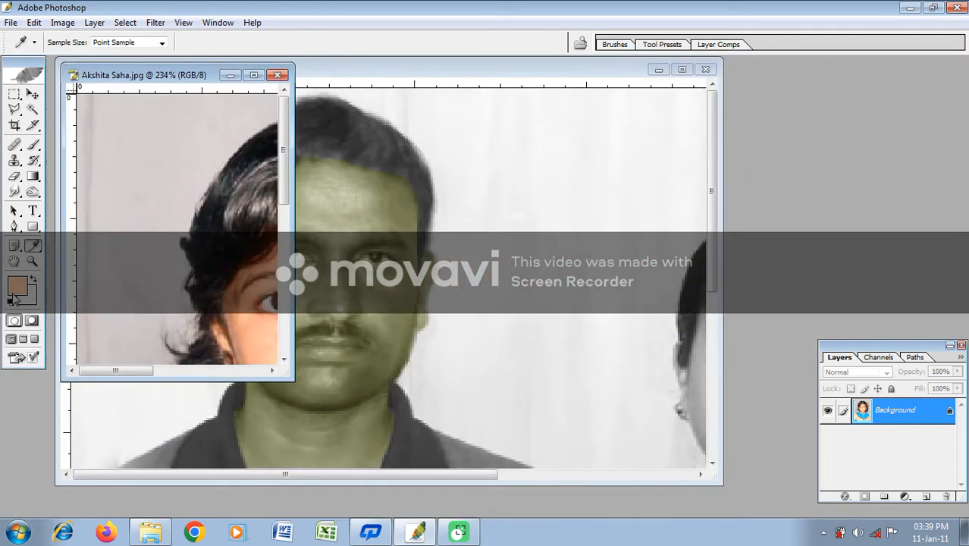
pyautogui.press('d')
pyautogui.click(438, 82)
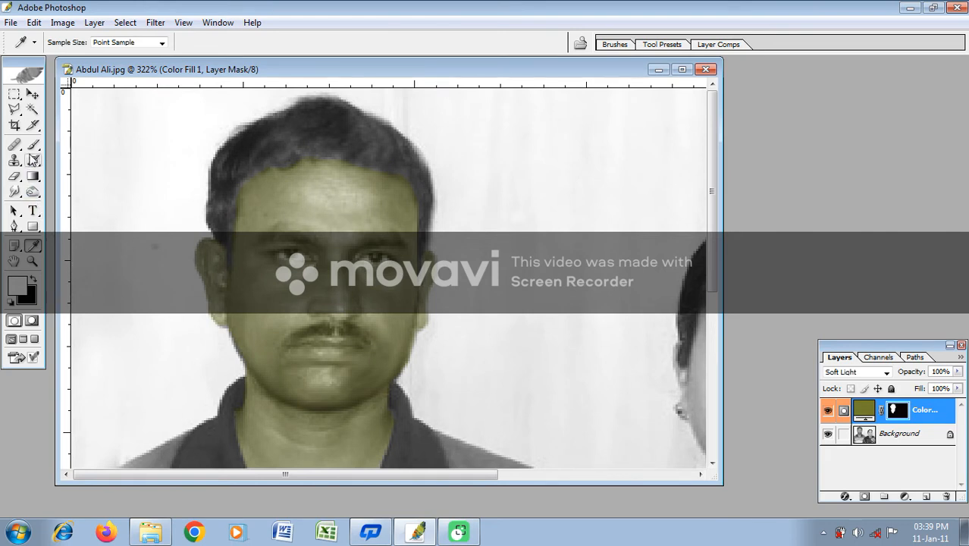
# Try painting black over the woman's face on the Background layer with a size 100 brush at 90% opacity, and undo it.
pyautogui.click(32, 145)
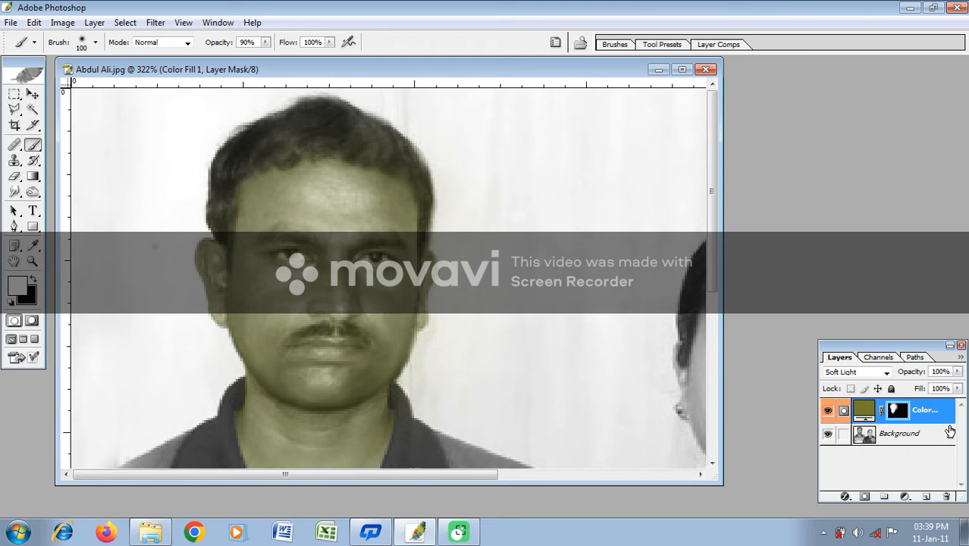
pyautogui.click(908, 436)
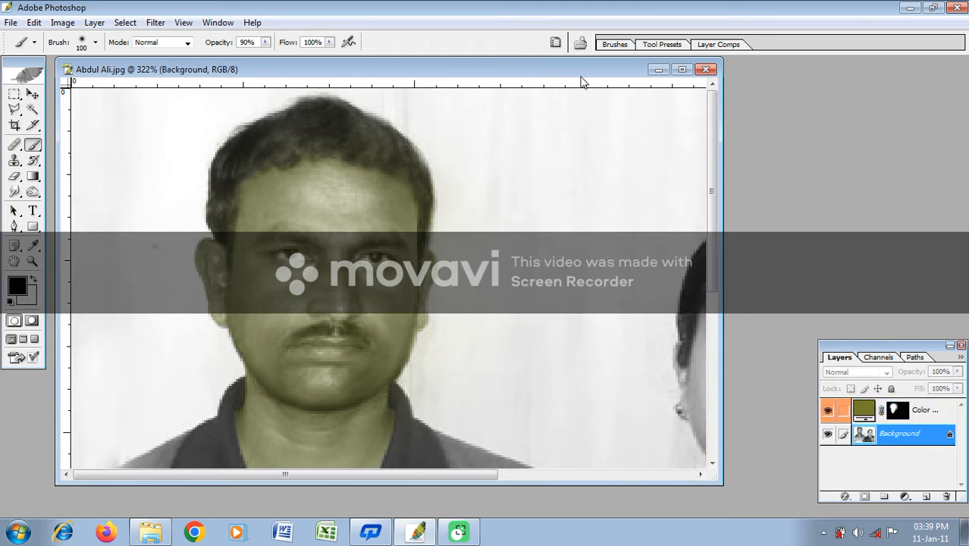
pyautogui.hotkey('ctrl', '-')
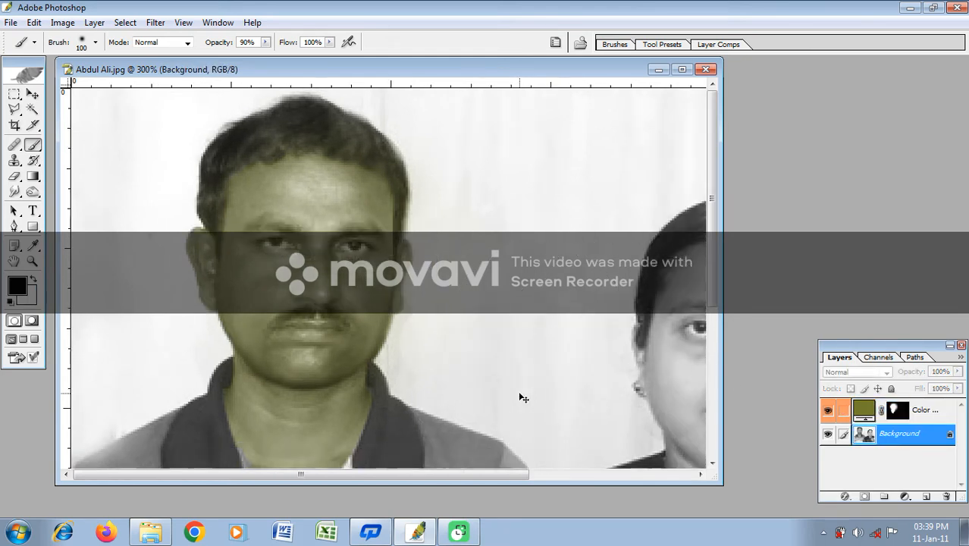
pyautogui.hotkey('ctrl', '-')
pyautogui.moveTo(547, 267)
pyautogui.mouseDown()
pyautogui.moveTo(555, 309)
pyautogui.moveTo(557, 251)
pyautogui.moveTo(611, 242)
pyautogui.moveTo(599, 280)
pyautogui.mouseUp()
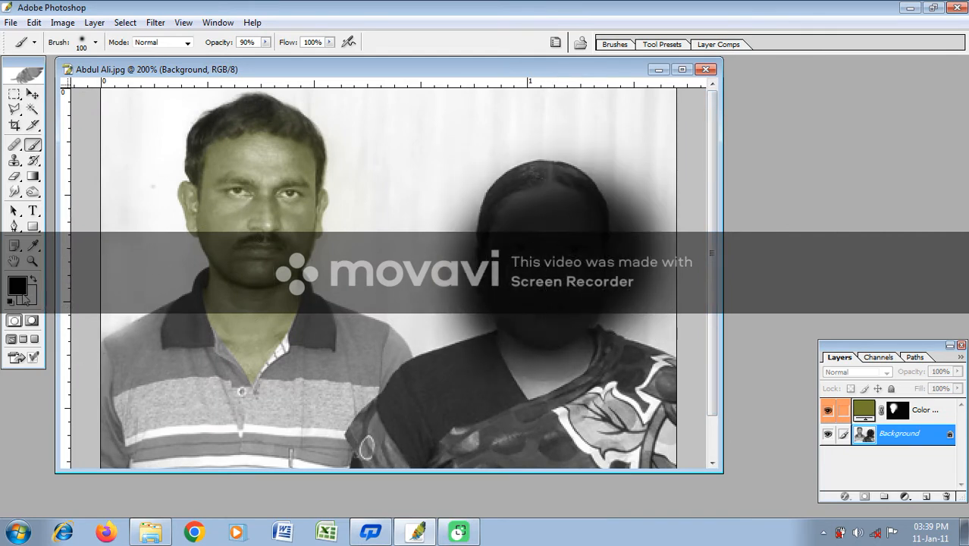
pyautogui.hotkey('ctrl', 'z')
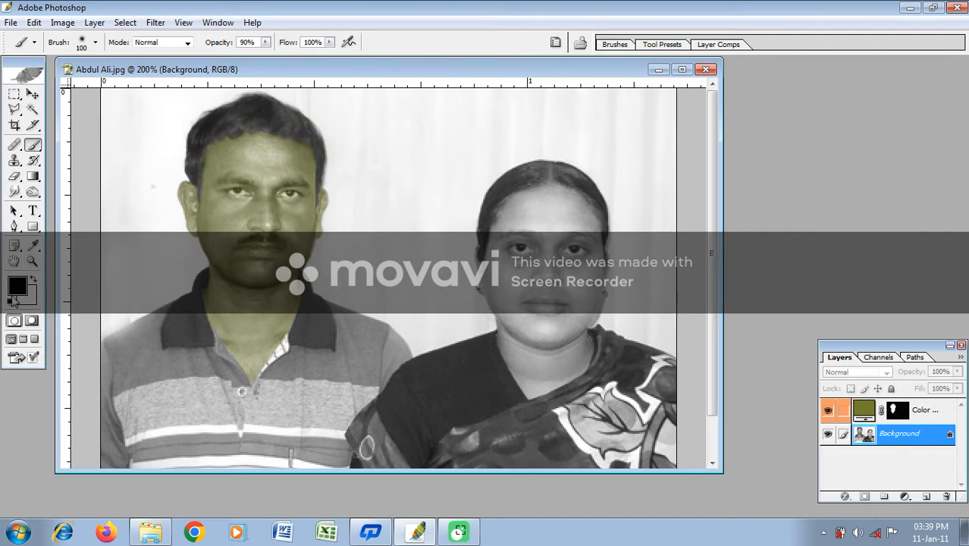
# Place the couple's portrait window beside the girl's photo so both images can be seen.
pyautogui.moveTo(196, 70); pyautogui.dragTo(479, 76)
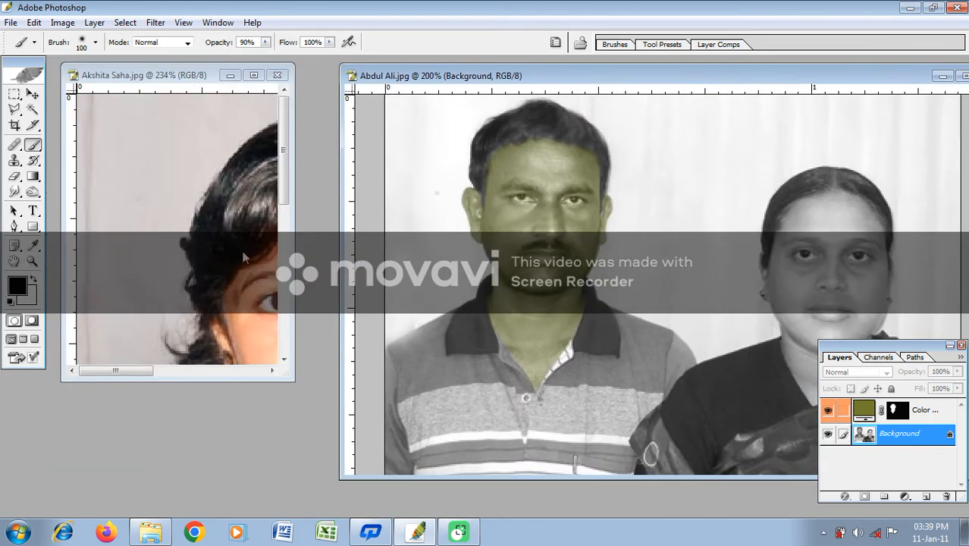
# Sample the girl's skin tone as the foreground color and move the couple's portrait window over her photo.
pyautogui.click(32, 245)
pyautogui.click(259, 340)
pyautogui.moveTo(693, 78); pyautogui.dragTo(401, 57)
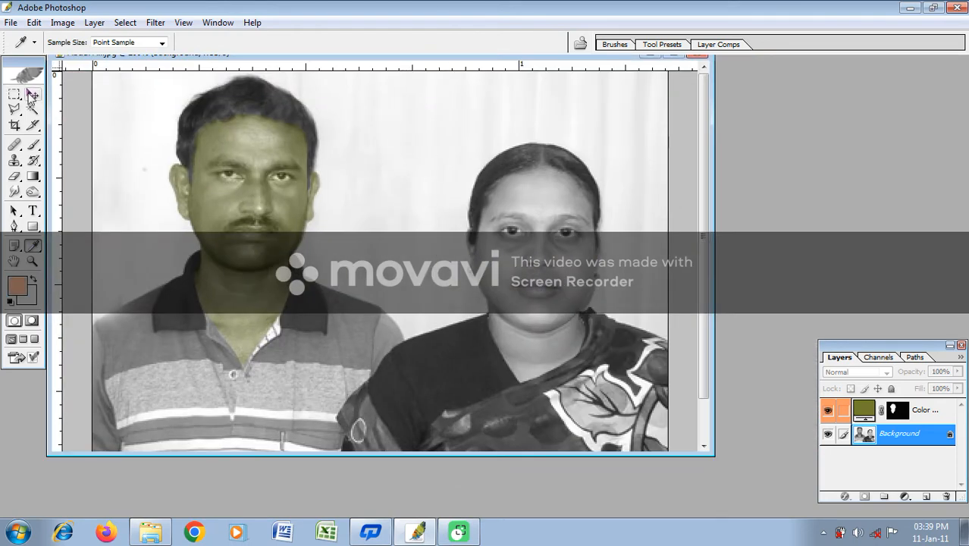
# Try painting the sampled skin tone over the woman's face with a size 100 brush at 90% opacity, and undo it.
pyautogui.click(33, 145)
pyautogui.moveTo(576, 364)
pyautogui.mouseDown()
pyautogui.moveTo(531, 356)
pyautogui.moveTo(535, 194)
pyautogui.mouseUp()
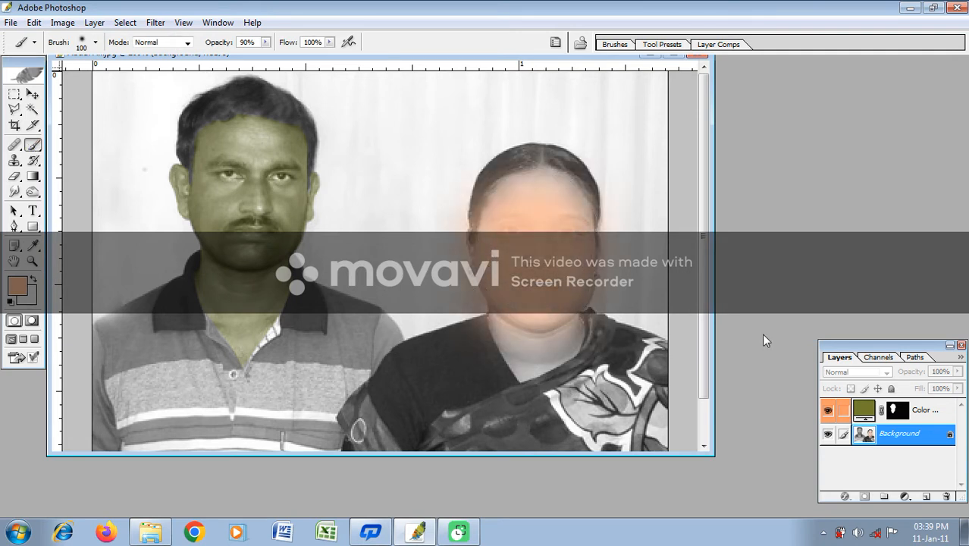
pyautogui.hotkey('ctrl', 'z')
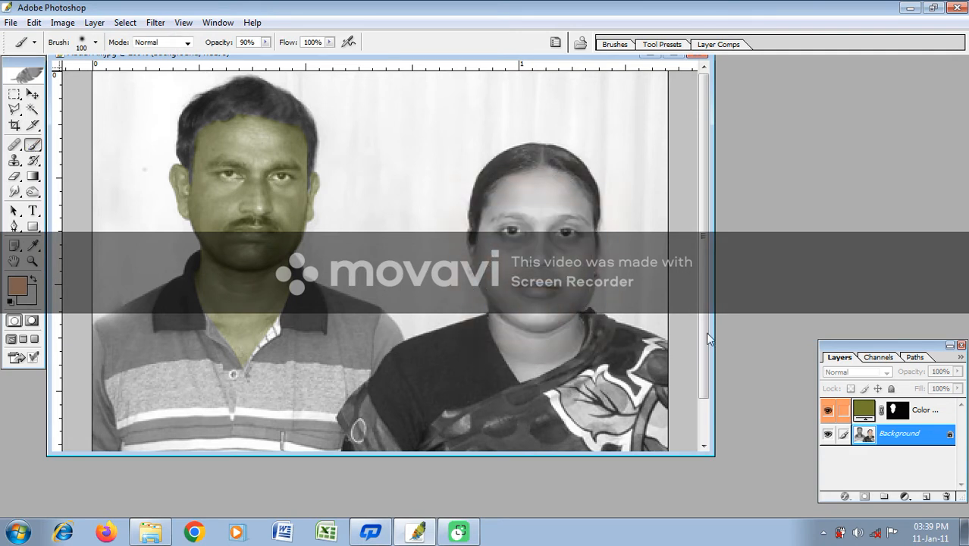
# Recolor the woman's face and neck on the Background layer using the Color Replacement Tool with a size 20 brush in Color mode.
pyautogui.click(14, 146)
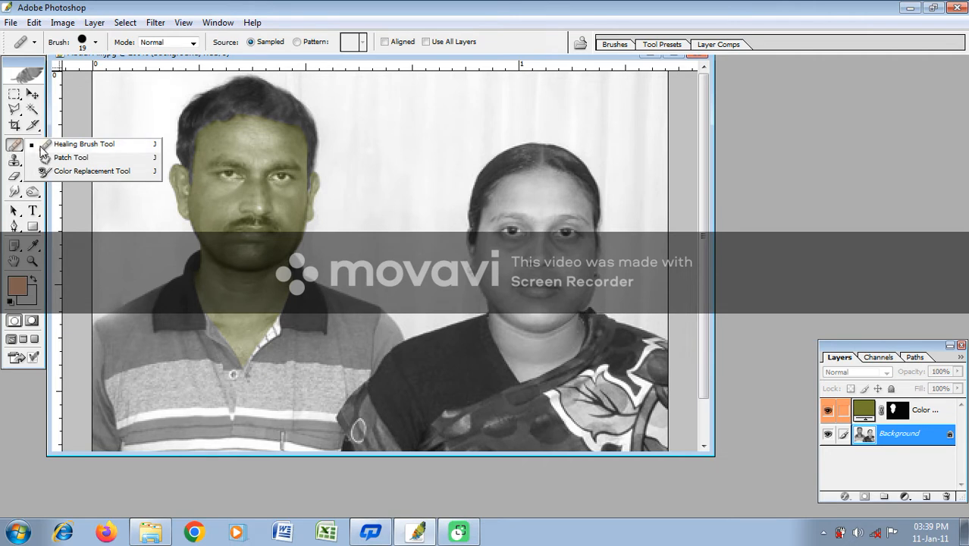
pyautogui.click(73, 172)
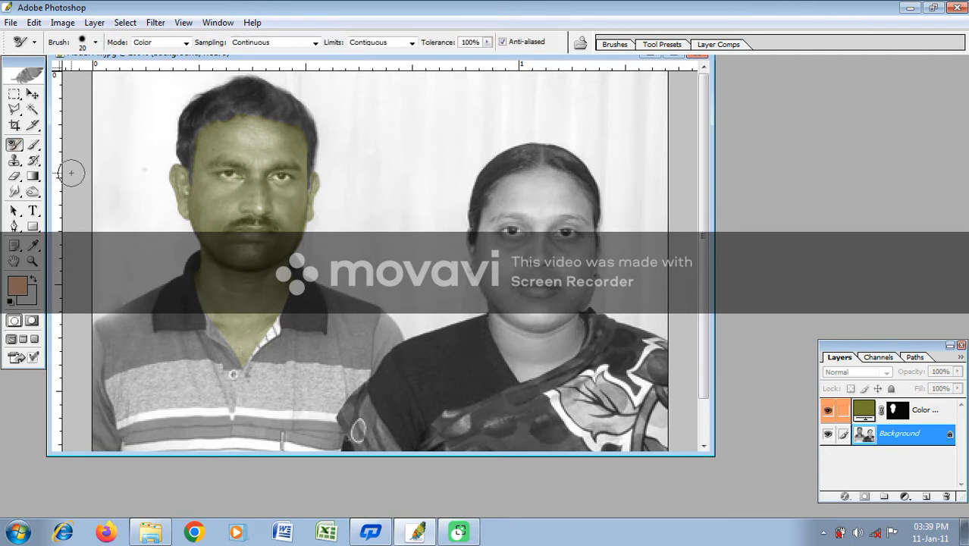
pyautogui.click(15, 146)
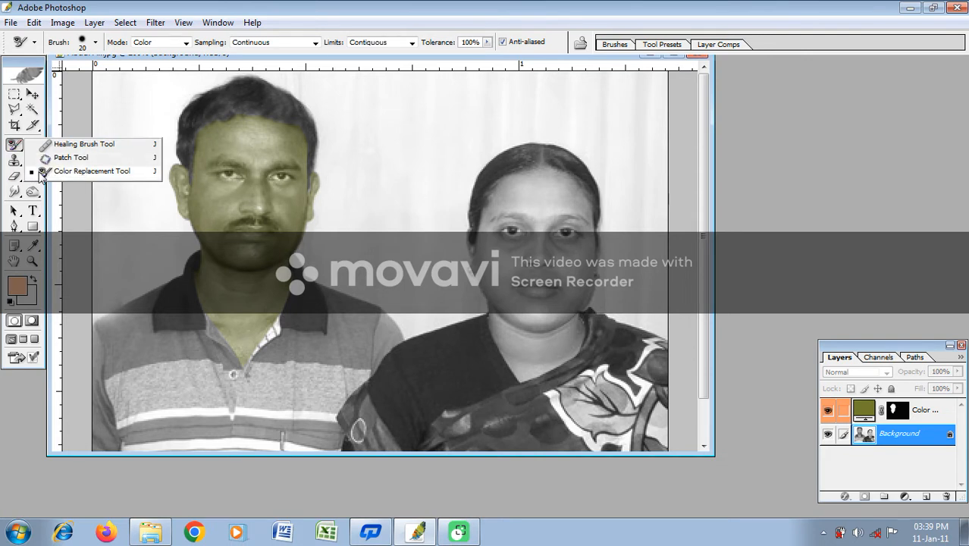
pyautogui.click(96, 172)
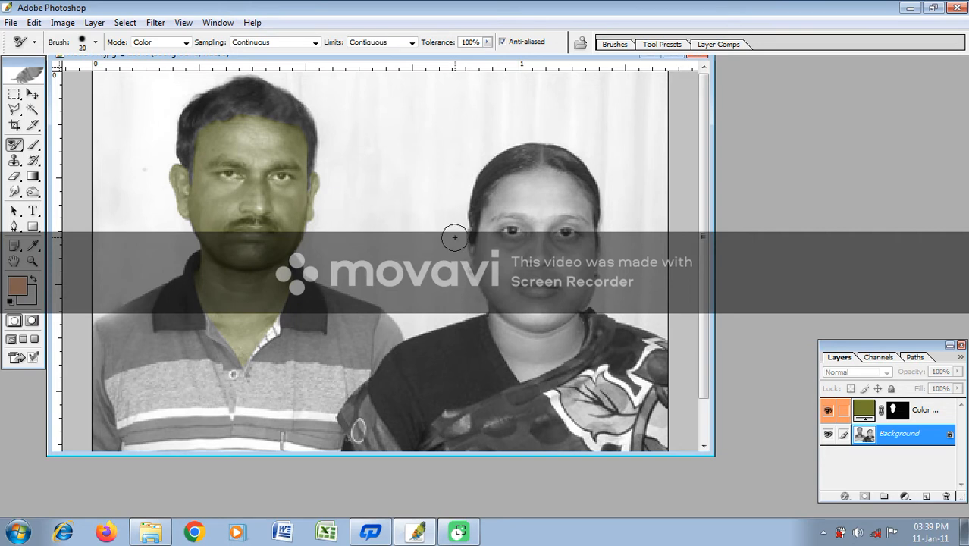
pyautogui.moveTo(538, 206)
pyautogui.mouseDown()
pyautogui.moveTo(543, 233)
pyautogui.moveTo(557, 197)
pyautogui.moveTo(526, 268)
pyautogui.moveTo(563, 289)
pyautogui.mouseUp()
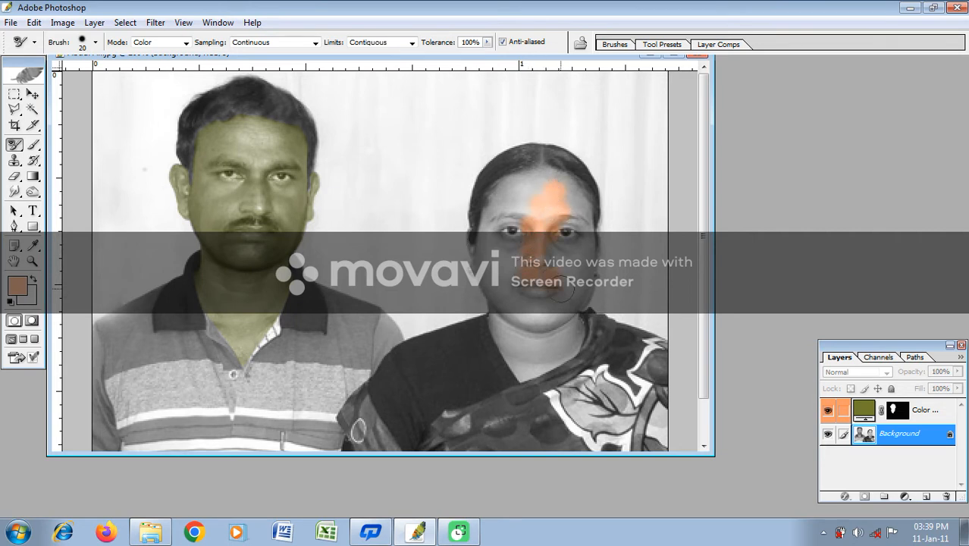
pyautogui.moveTo(578, 210)
pyautogui.mouseDown()
pyautogui.moveTo(517, 185)
pyautogui.moveTo(539, 199)
pyautogui.moveTo(511, 204)
pyautogui.moveTo(490, 239)
pyautogui.moveTo(509, 300)
pyautogui.moveTo(514, 235)
pyautogui.moveTo(510, 284)
pyautogui.moveTo(545, 300)
pyautogui.moveTo(533, 317)
pyautogui.moveTo(554, 330)
pyautogui.moveTo(573, 301)
pyautogui.moveTo(572, 336)
pyautogui.moveTo(535, 362)
pyautogui.moveTo(508, 336)
pyautogui.moveTo(509, 318)
pyautogui.moveTo(528, 334)
pyautogui.mouseUp()
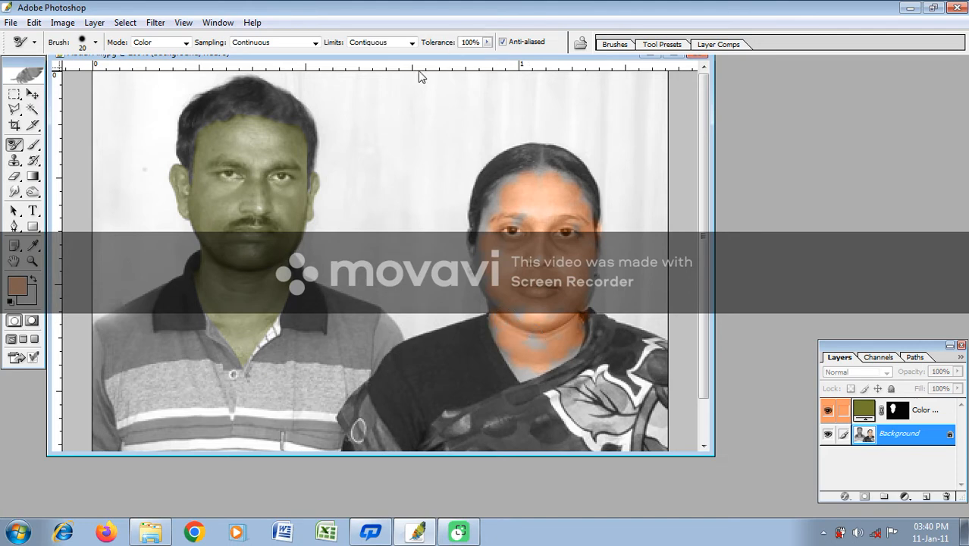
# Maximize the couple's portrait and cover the remaining gray patches on the woman's face and neck with the Color Replacement Tool.
pyautogui.moveTo(422, 60); pyautogui.dragTo(548, 73)
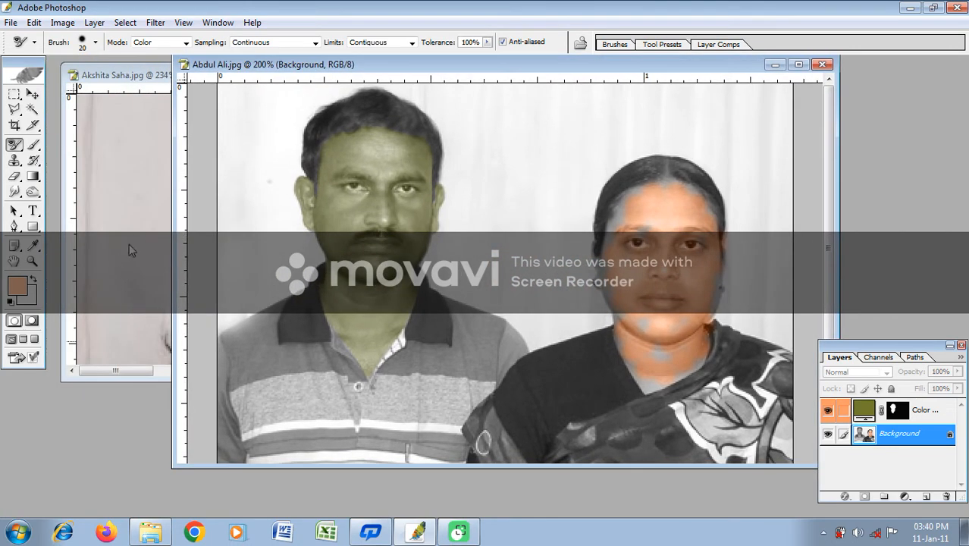
pyautogui.click(197, 300)
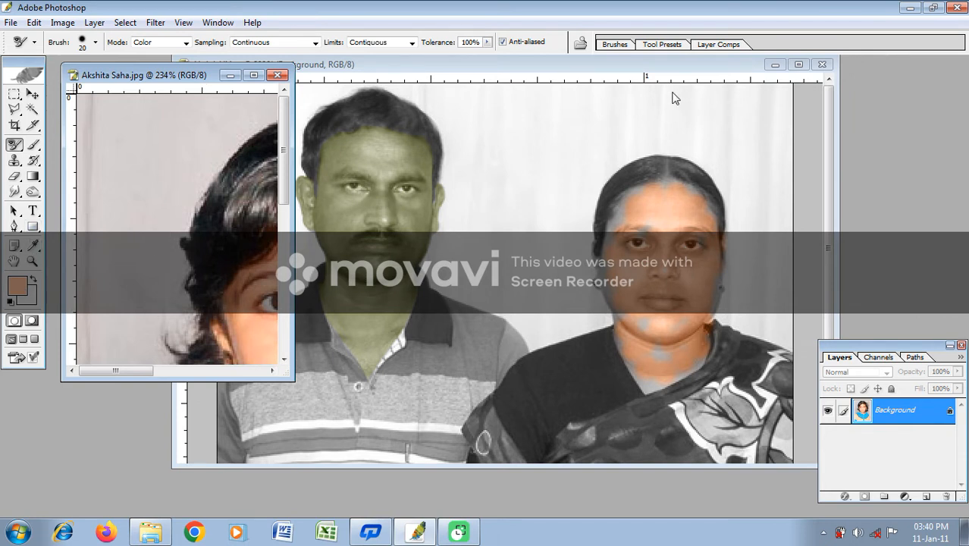
pyautogui.click(15, 144)
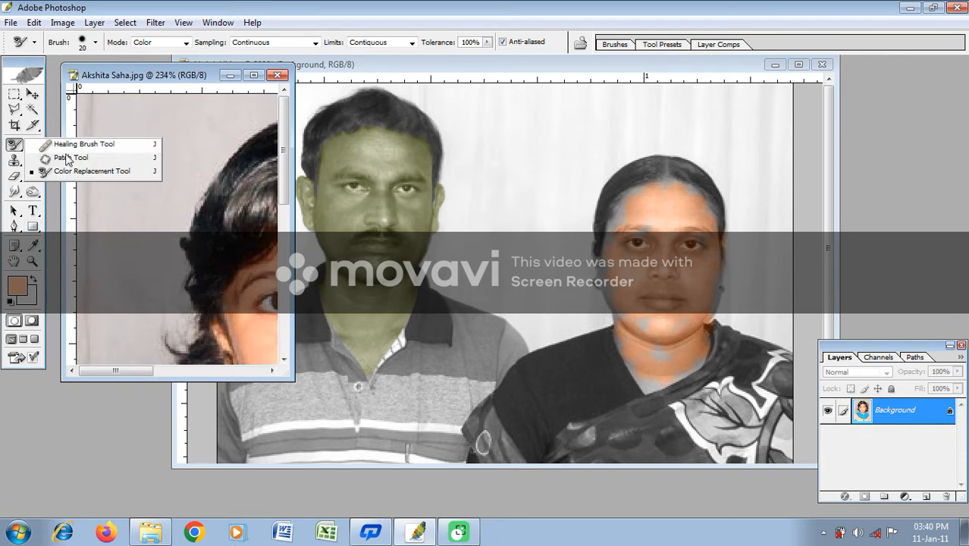
pyautogui.click(67, 173)
pyautogui.doubleClick(607, 66)
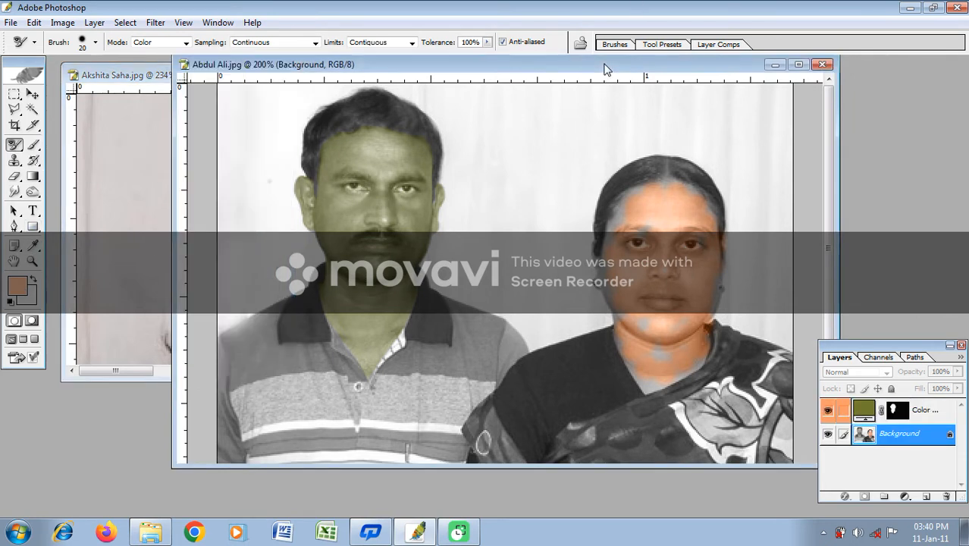
pyautogui.hotkey('ctrl', '0')
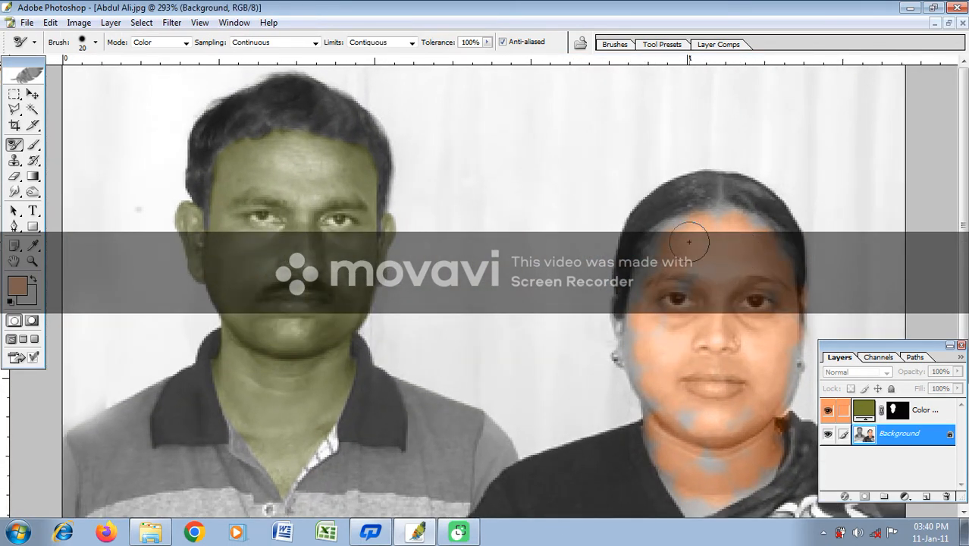
pyautogui.moveTo(649, 291)
pyautogui.mouseDown()
pyautogui.moveTo(649, 385)
pyautogui.moveTo(690, 412)
pyautogui.moveTo(689, 430)
pyautogui.moveTo(716, 461)
pyautogui.moveTo(752, 454)
pyautogui.moveTo(756, 467)
pyautogui.moveTo(707, 504)
pyautogui.moveTo(676, 464)
pyautogui.mouseUp()
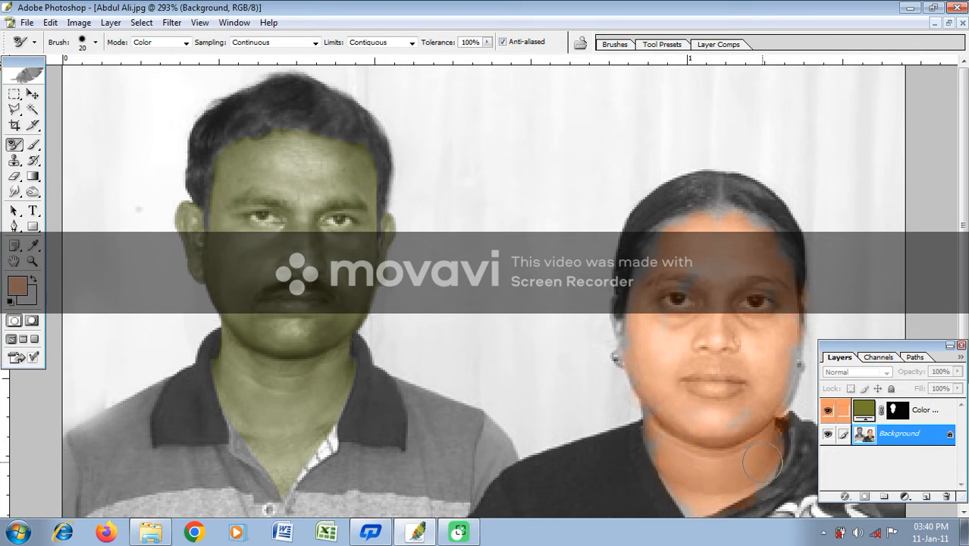
pyautogui.moveTo(688, 247)
pyautogui.mouseDown()
pyautogui.moveTo(648, 281)
pyautogui.moveTo(632, 339)
pyautogui.moveTo(707, 306)
pyautogui.moveTo(712, 247)
pyautogui.moveTo(736, 236)
pyautogui.moveTo(769, 251)
pyautogui.moveTo(715, 259)
pyautogui.mouseUp()
# Darken the woman's hair with the Burn Tool, using a size 30 brush, Midtones range and 50% exposure.
pyautogui.hotkey('ctrl', '+')
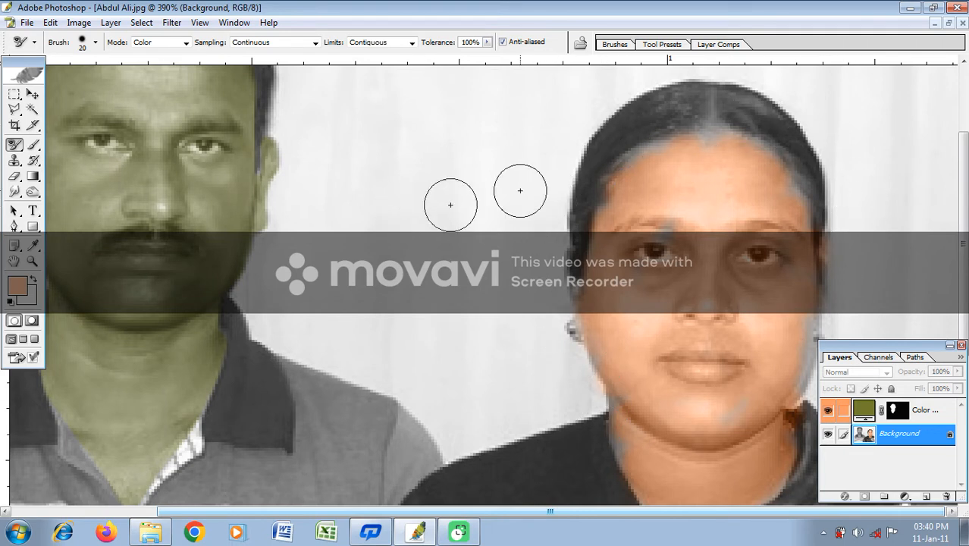
pyautogui.click(33, 191)
pyautogui.click(76, 205)
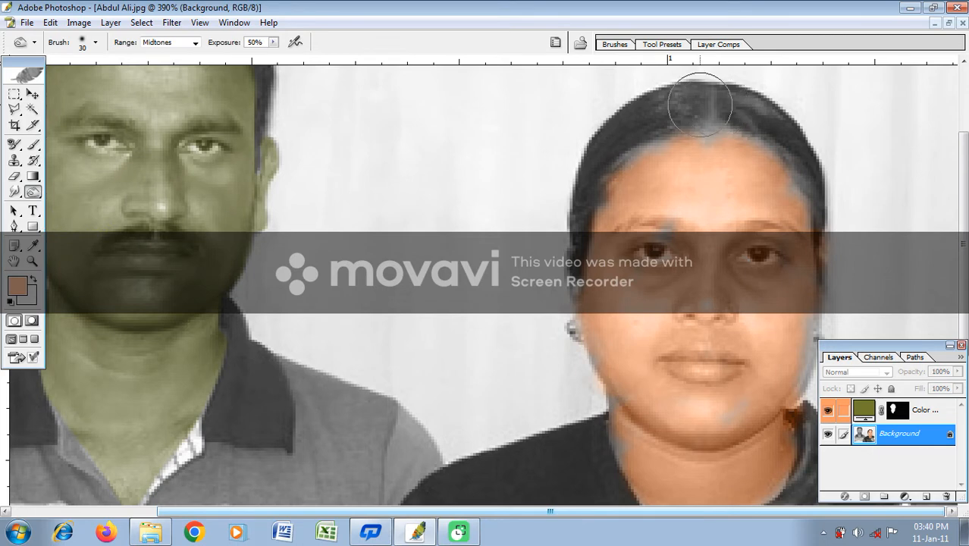
pyautogui.moveTo(813, 166)
pyautogui.mouseDown()
pyautogui.moveTo(662, 119)
pyautogui.moveTo(630, 132)
pyautogui.moveTo(576, 201)
pyautogui.moveTo(562, 275)
pyautogui.moveTo(664, 138)
pyautogui.moveTo(720, 117)
pyautogui.mouseUp()
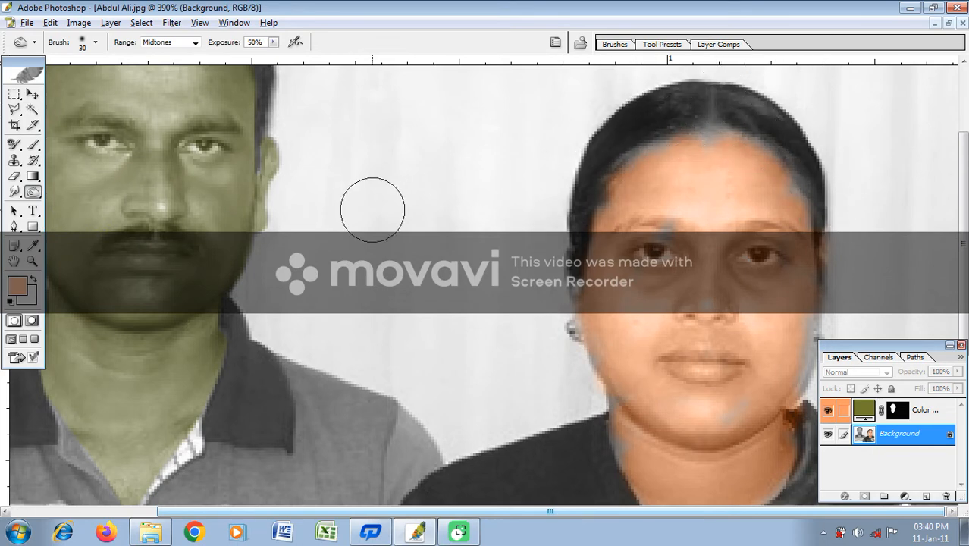
pyautogui.scroll(-5, 371, 210)
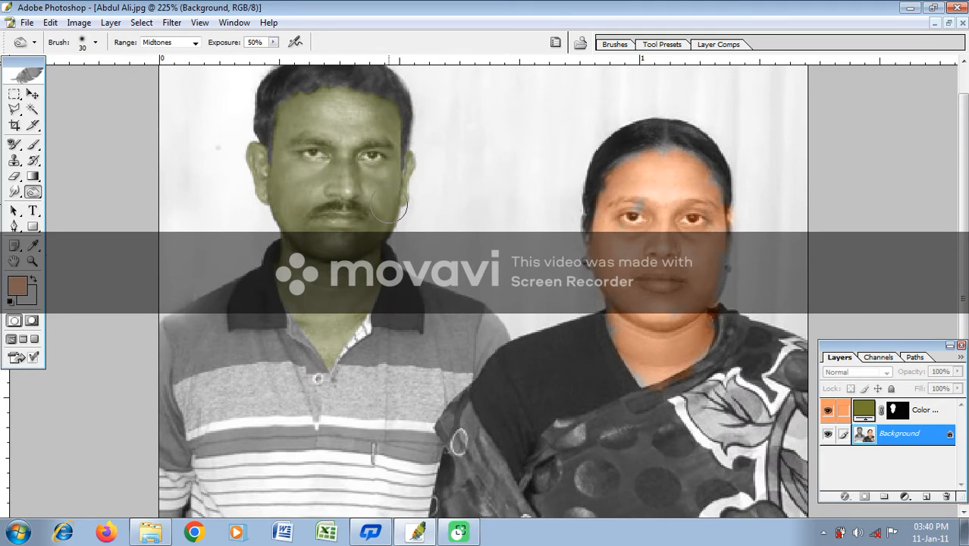
pyautogui.scroll(2, 398, 203)
pyautogui.moveTo(330, 198)
pyautogui.mouseDown()
pyautogui.moveTo(313, 123)
pyautogui.moveTo(295, 123)
pyautogui.moveTo(331, 162)
pyautogui.mouseUp()
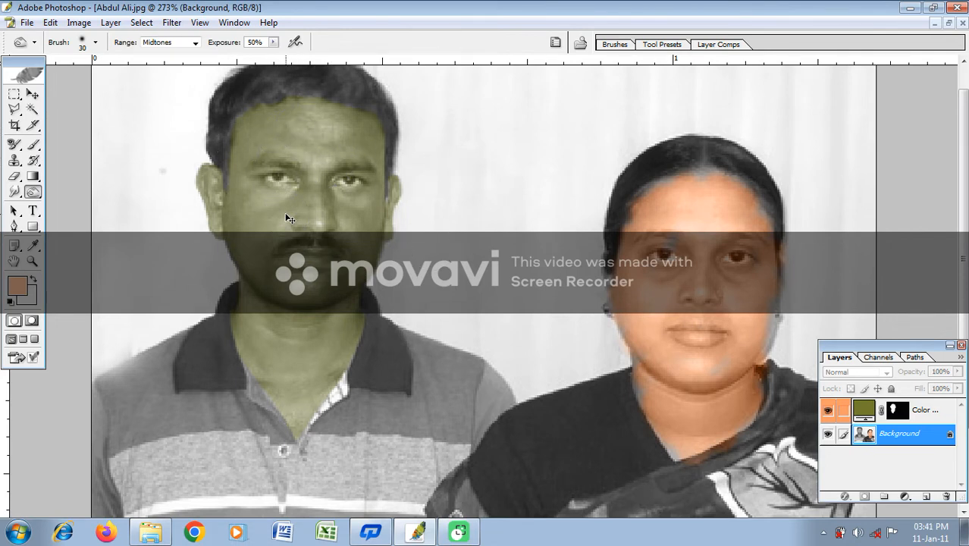
pyautogui.click(110, 22)
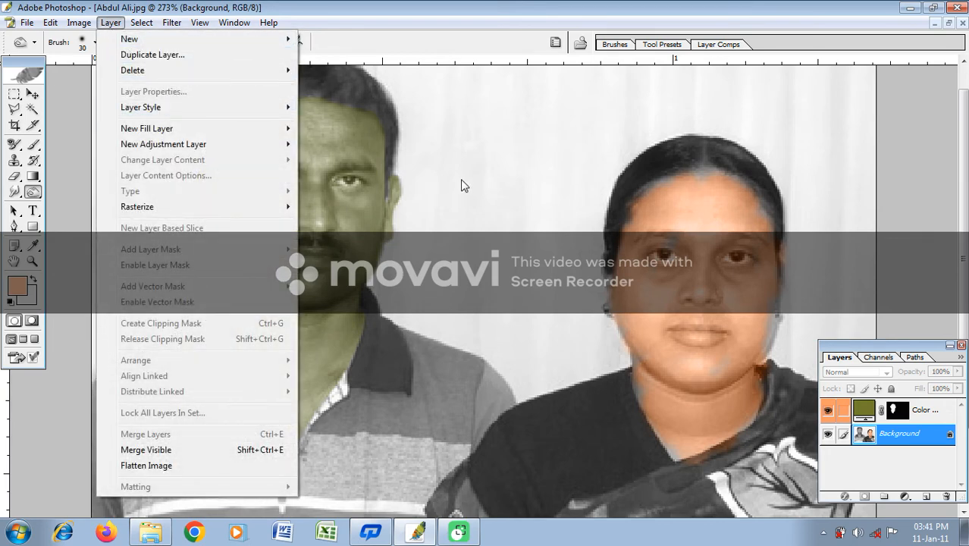
pyautogui.click(460, 180)
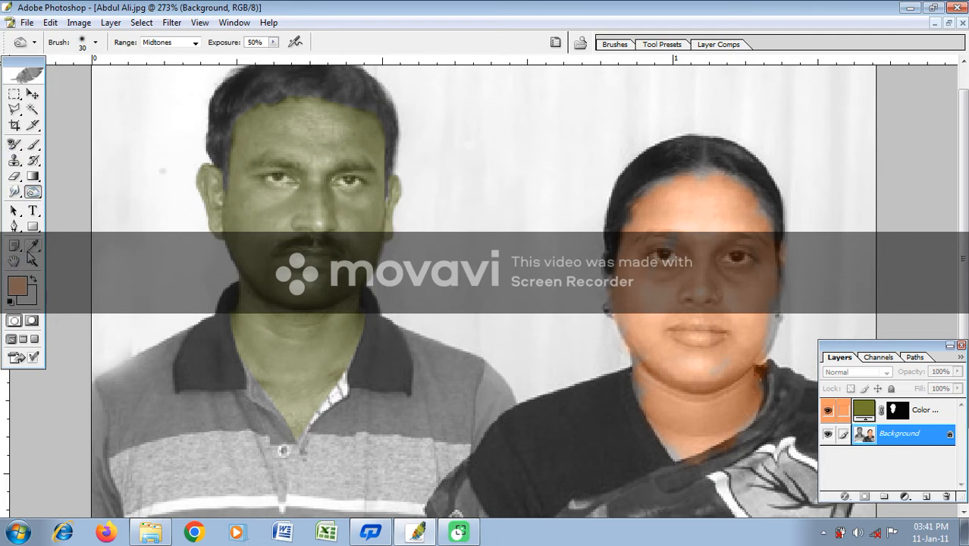
pyautogui.moveTo(739, 184)
pyautogui.mouseDown()
pyautogui.moveTo(712, 176)
pyautogui.moveTo(674, 185)
pyautogui.moveTo(735, 190)
pyautogui.moveTo(760, 204)
pyautogui.moveTo(767, 334)
pyautogui.moveTo(767, 319)
pyautogui.moveTo(735, 366)
pyautogui.moveTo(685, 401)
pyautogui.moveTo(643, 392)
pyautogui.mouseUp()
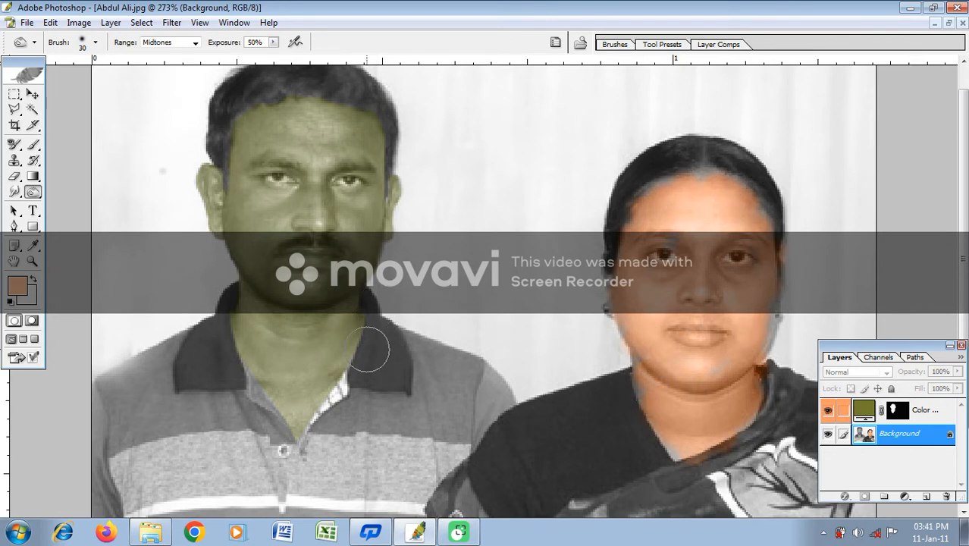
# Outline the man's striped shirt with the Polygonal Lasso at 0 px feather, following the collar, neckline and sleeves.
pyautogui.hotkey('ctrl', '0')
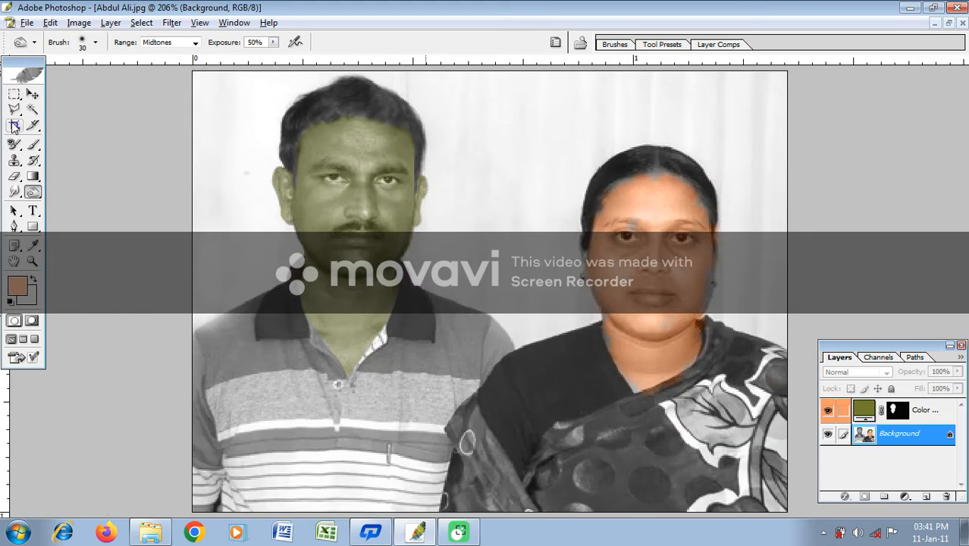
pyautogui.click(14, 110)
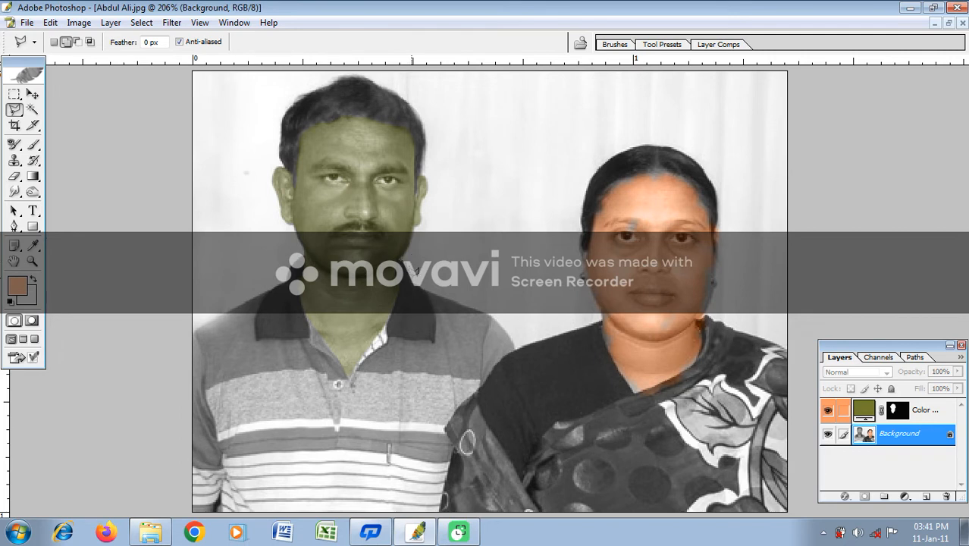
pyautogui.moveTo(416, 274)
pyautogui.mouseDown()
pyautogui.moveTo(448, 288)
pyautogui.moveTo(442, 295)
pyautogui.moveTo(510, 303)
pyautogui.moveTo(490, 307)
pyautogui.moveTo(519, 347)
pyautogui.mouseUp()
pyautogui.moveTo(473, 378)
pyautogui.mouseDown()
pyautogui.moveTo(446, 420)
pyautogui.moveTo(458, 451)
pyautogui.moveTo(454, 529)
pyautogui.moveTo(443, 501)
pyautogui.moveTo(441, 510)
pyautogui.moveTo(256, 518)
pyautogui.moveTo(188, 507)
pyautogui.moveTo(195, 319)
pyautogui.moveTo(280, 277)
pyautogui.mouseUp()
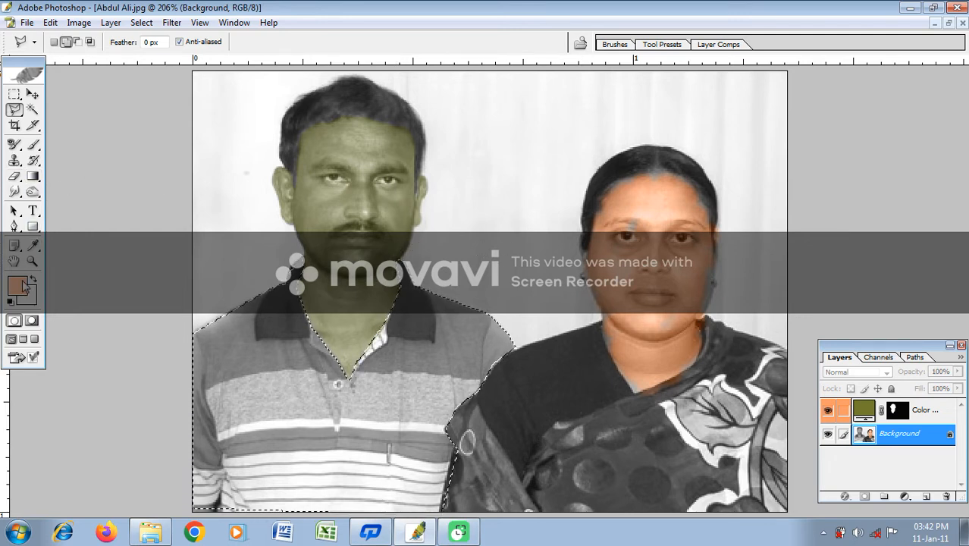
# Add a new blank layer above the Background layer.
pyautogui.click(111, 22)
pyautogui.moveTo(115, 41)
pyautogui.click(354, 38)
pyautogui.click(583, 174)
# Create a solid color fill layer for the selected shirt, labeled Yellow, in Hard Light mode at 100% opacity.
pyautogui.click(107, 24)
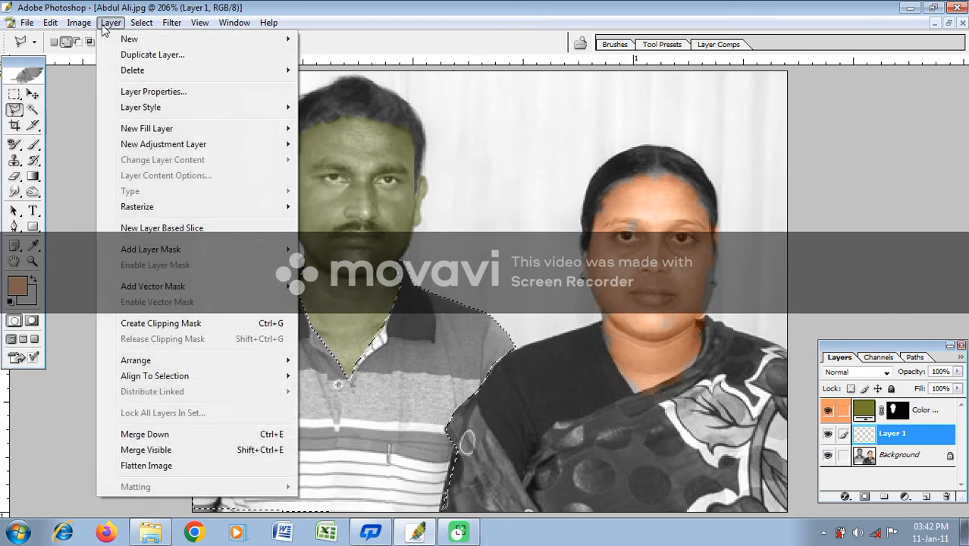
pyautogui.moveTo(168, 129)
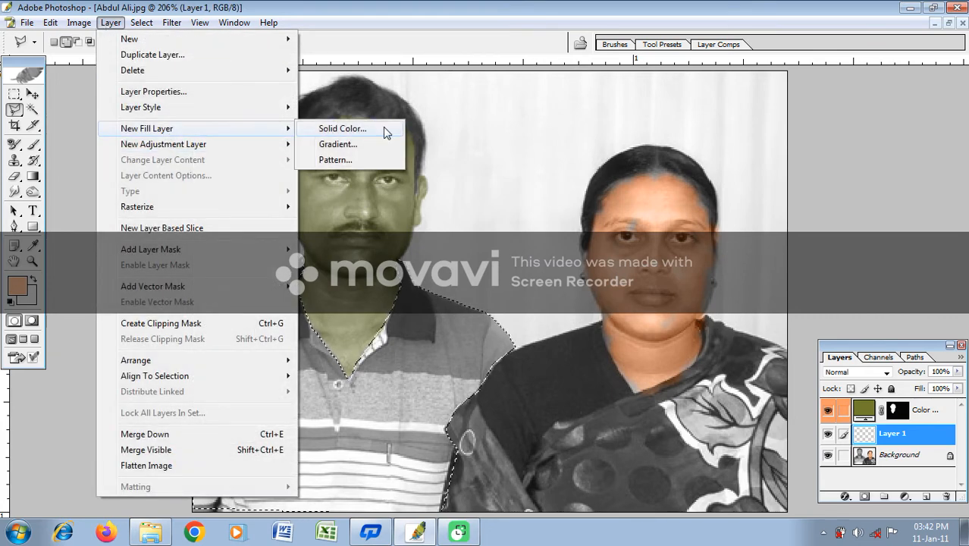
pyautogui.click(342, 129)
pyautogui.click(402, 210)
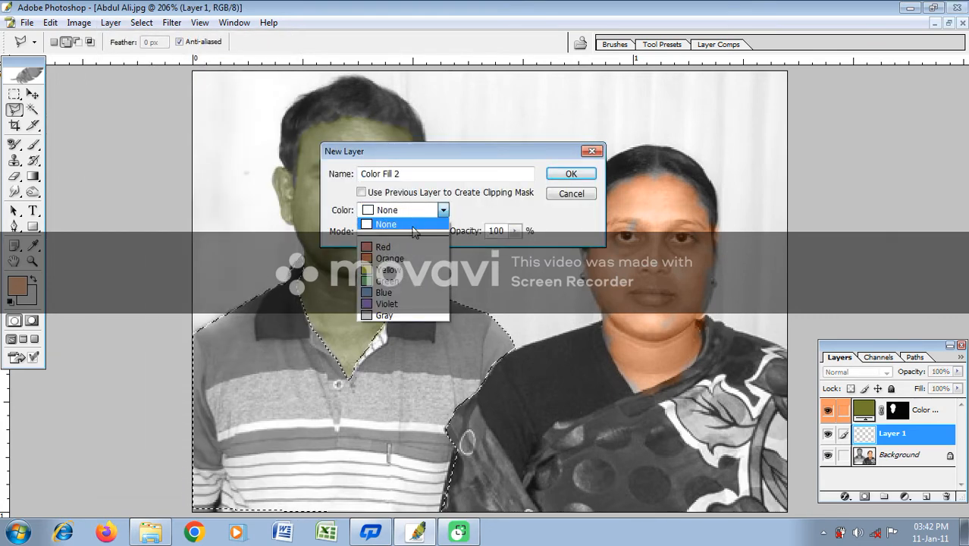
pyautogui.click(405, 271)
pyautogui.click(409, 231)
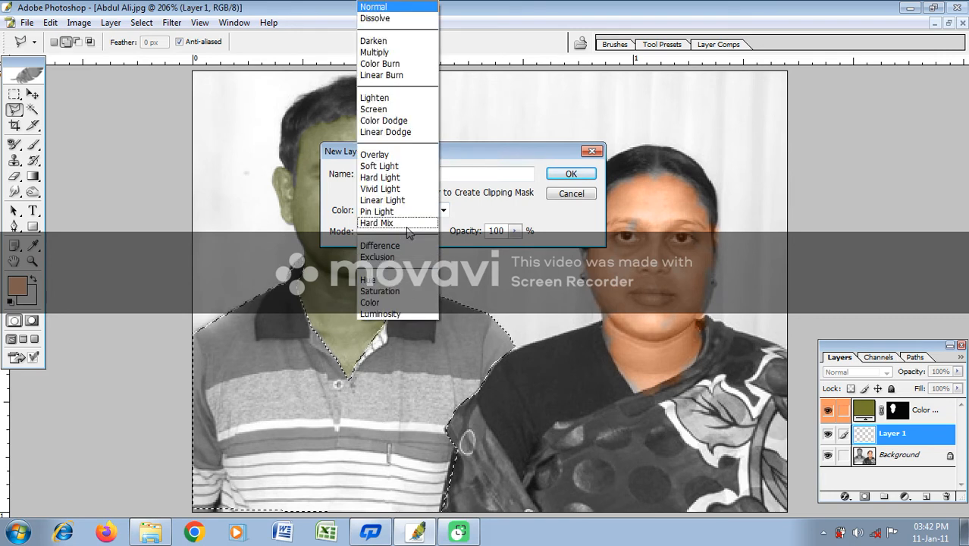
pyautogui.click(407, 182)
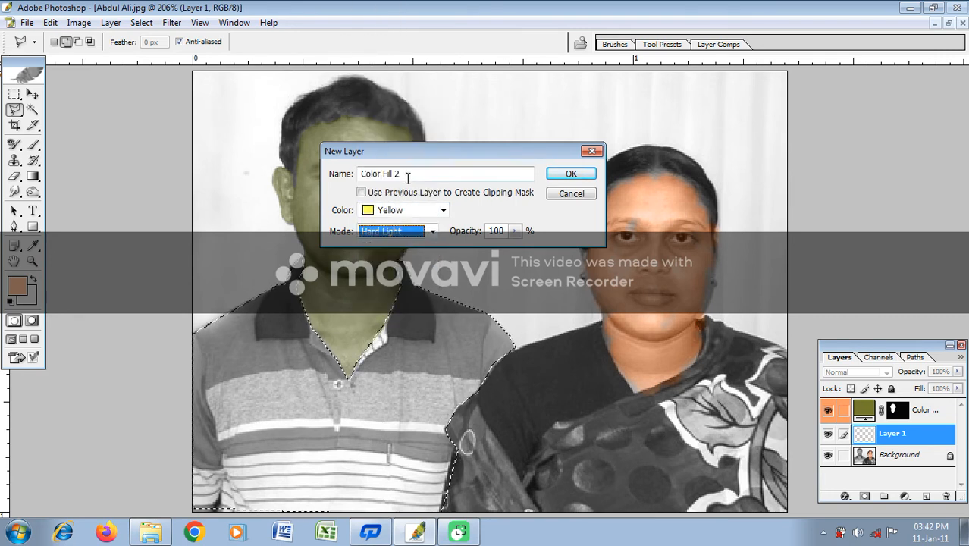
pyautogui.moveTo(482, 155); pyautogui.dragTo(645, 87)
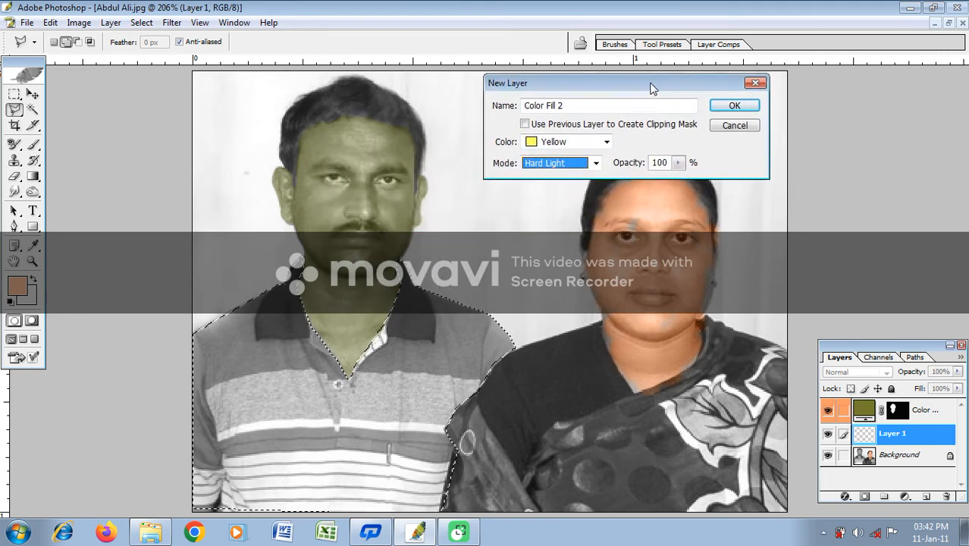
pyautogui.click(748, 108)
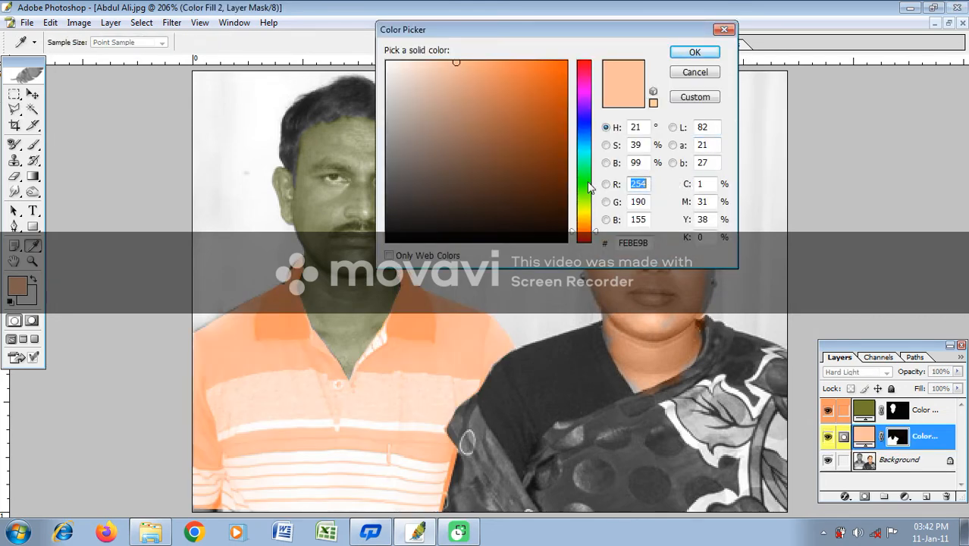
# Try several orange and brown shades as the fill color of the man's shirt.
pyautogui.click(548, 94)
pyautogui.click(554, 141)
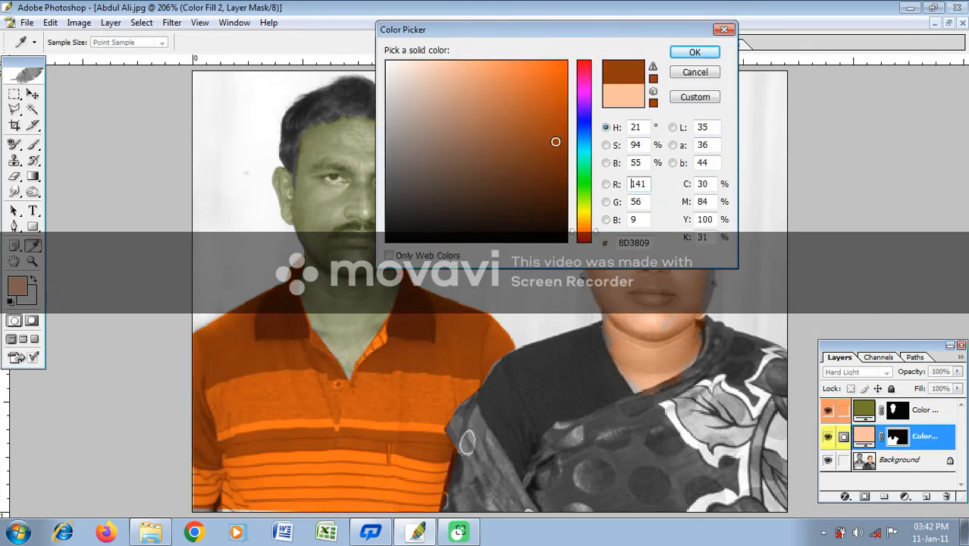
pyautogui.click(484, 162)
pyautogui.click(550, 111)
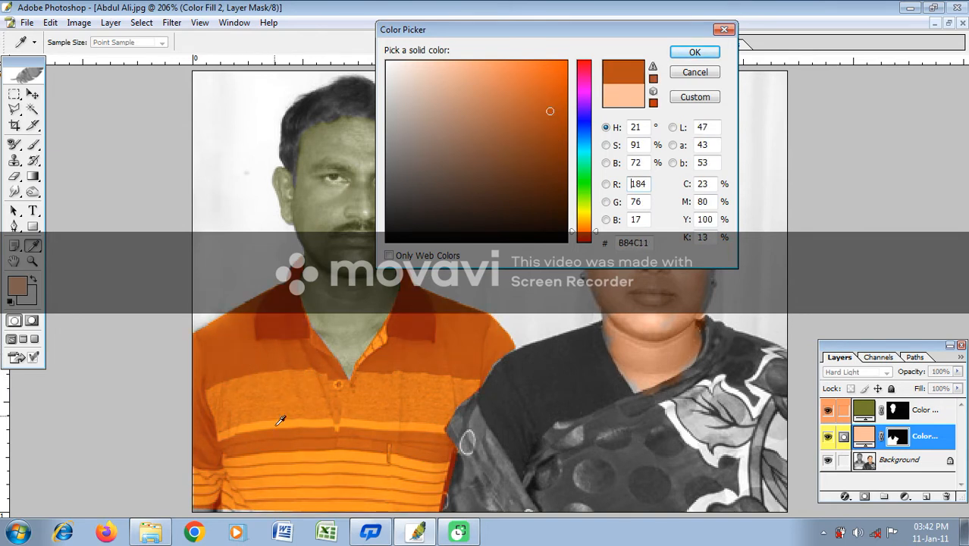
pyautogui.click(539, 132)
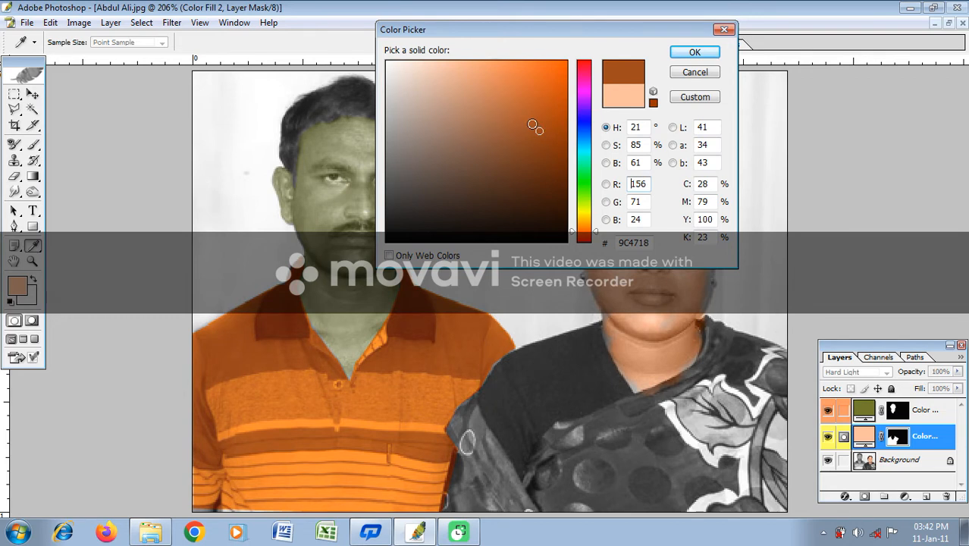
pyautogui.click(489, 97)
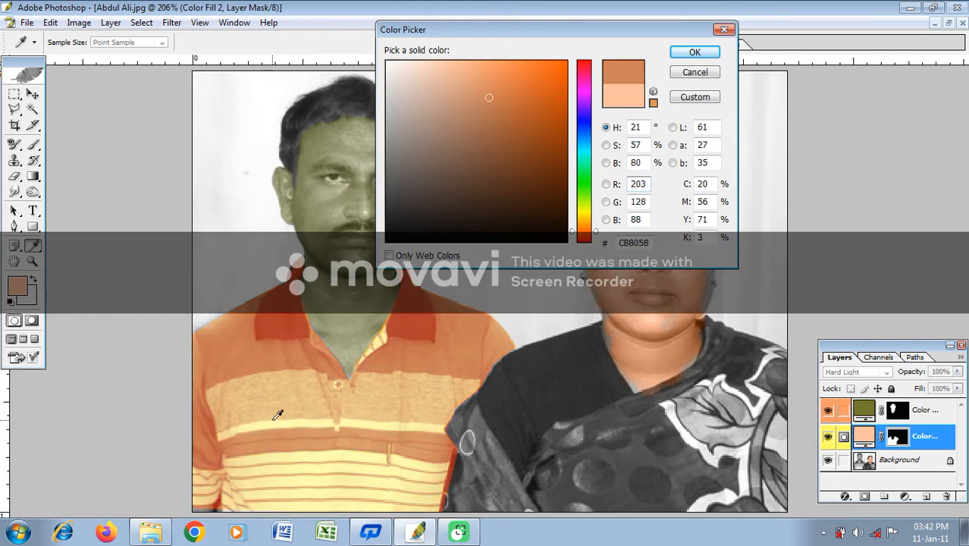
pyautogui.click(528, 133)
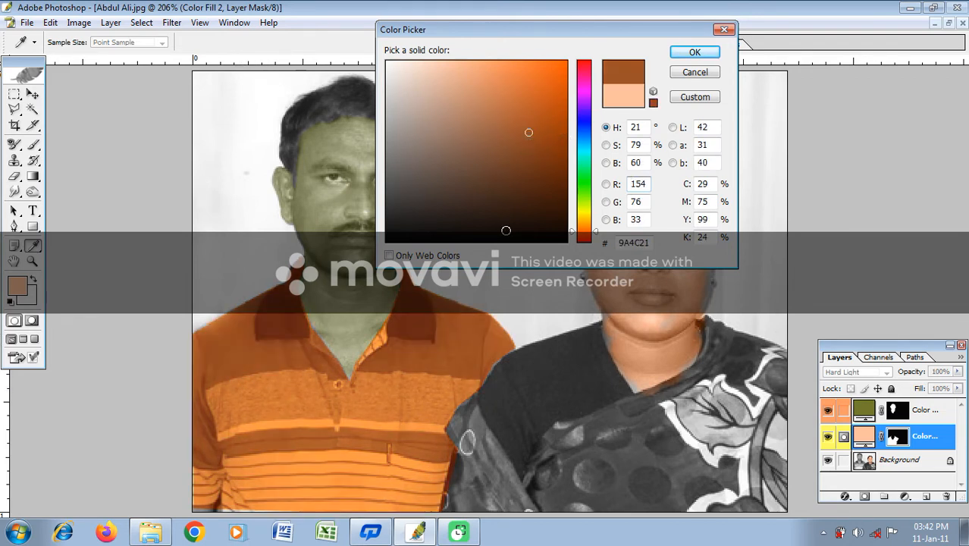
# Set the fill color of the man's shirt to violet-blue 756AC5.
pyautogui.click(584, 117)
pyautogui.click(541, 131)
pyautogui.click(500, 92)
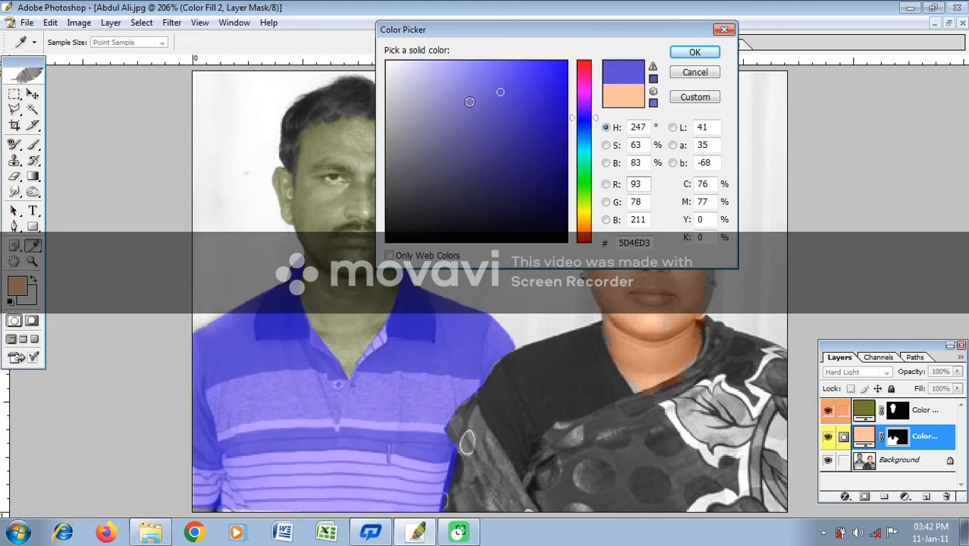
pyautogui.click(469, 101)
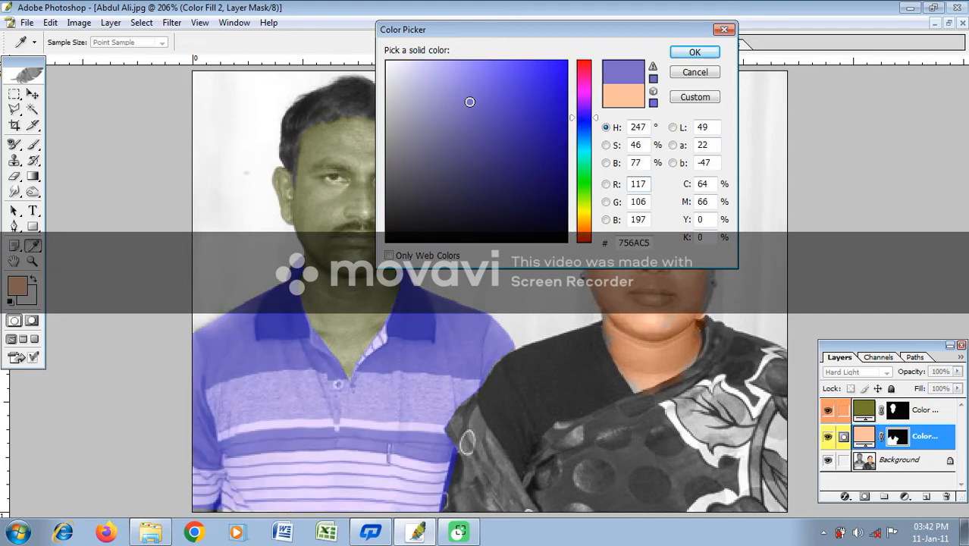
pyautogui.moveTo(524, 31); pyautogui.dragTo(442, 127)
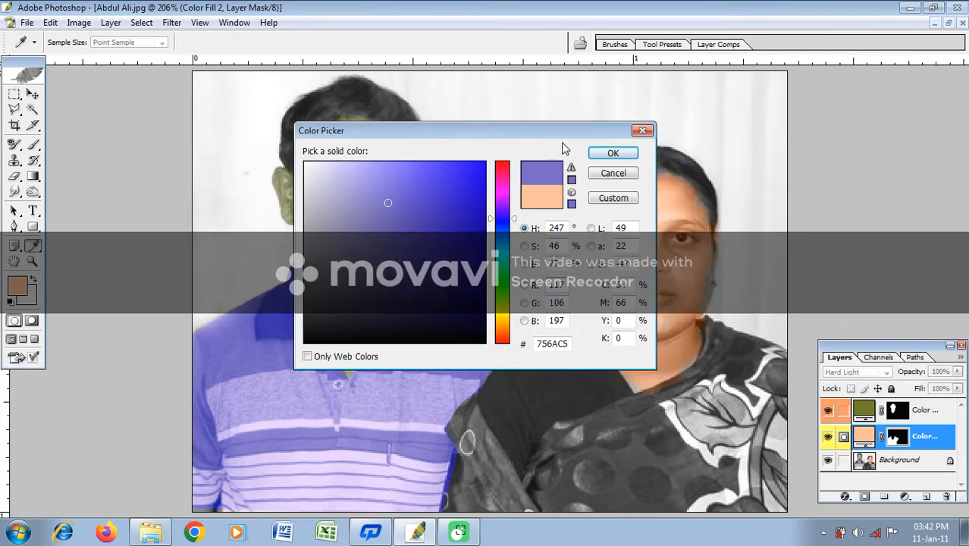
pyautogui.click(611, 153)
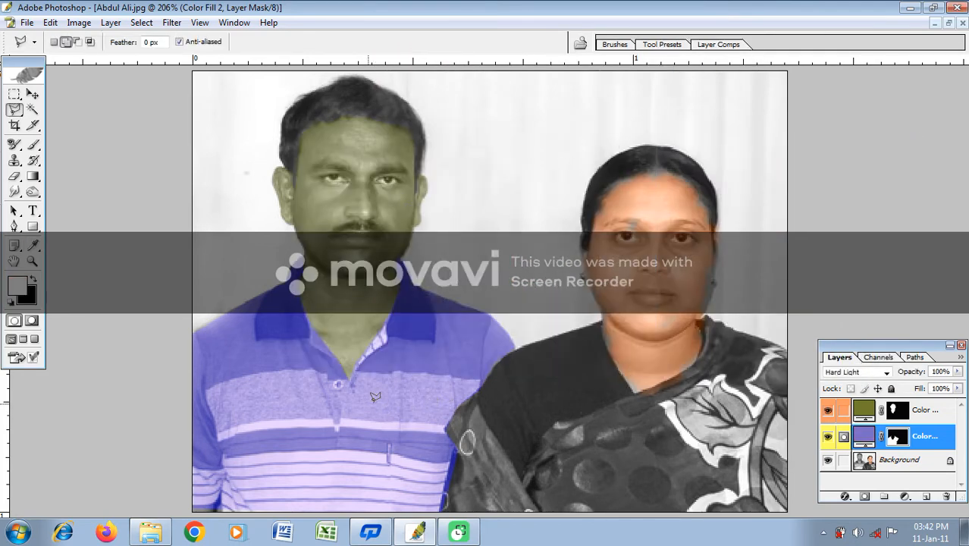
# Select the woman's blouse and patterned sari with the Polygonal Lasso at 0 px feather, adding the remaining areas to the selection.
pyautogui.scroll(2, 488, 388)
pyautogui.scroll(-2, 488, 389)
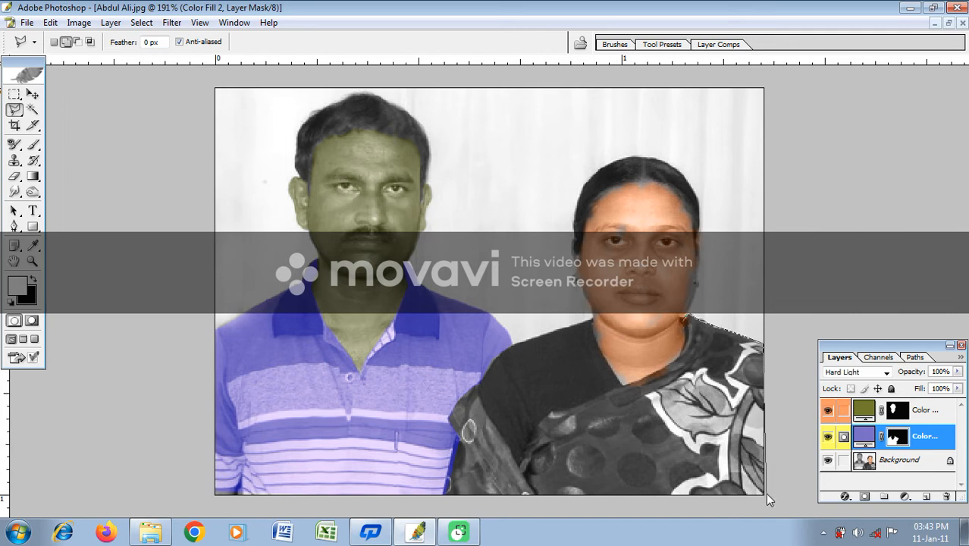
pyautogui.click(686, 312)
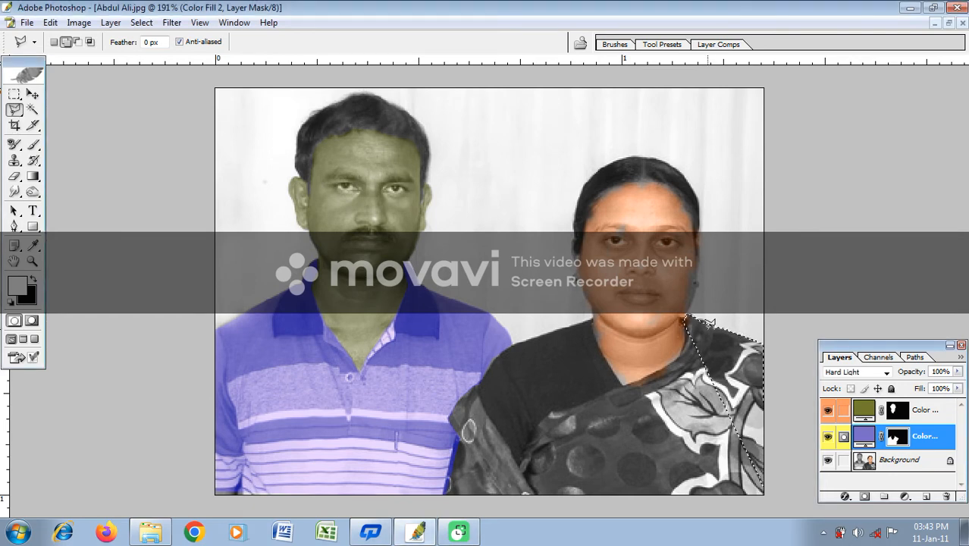
pyautogui.scroll(1, 789, 345)
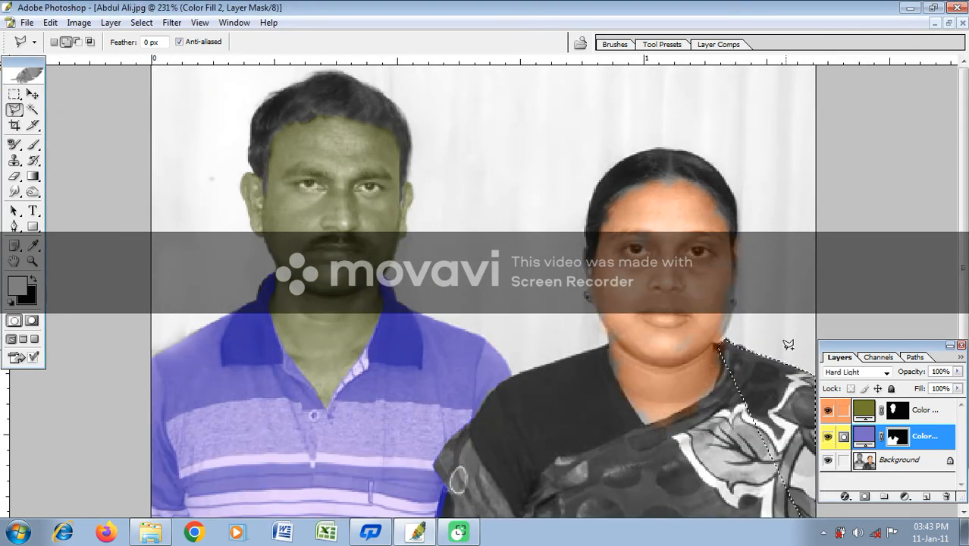
pyautogui.scroll(-2, 789, 345)
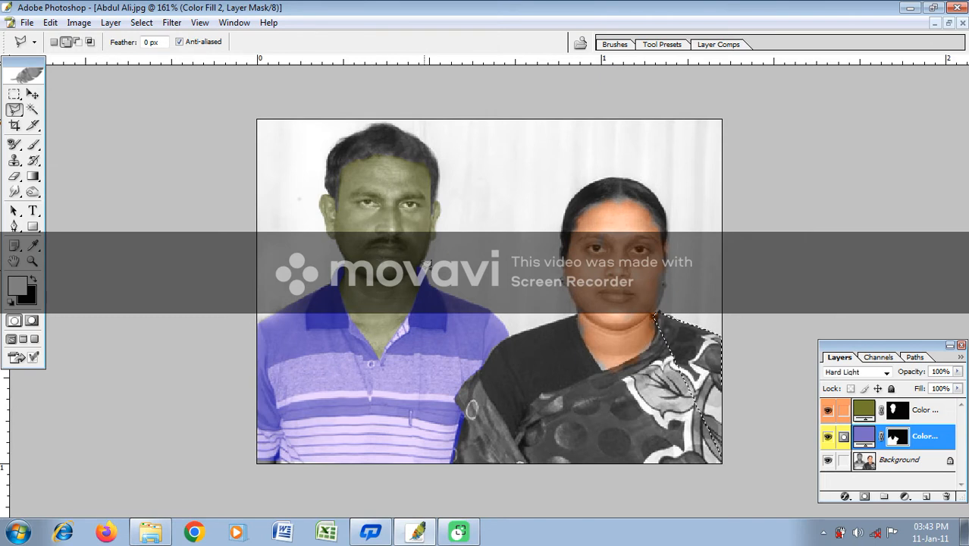
pyautogui.click(65, 41)
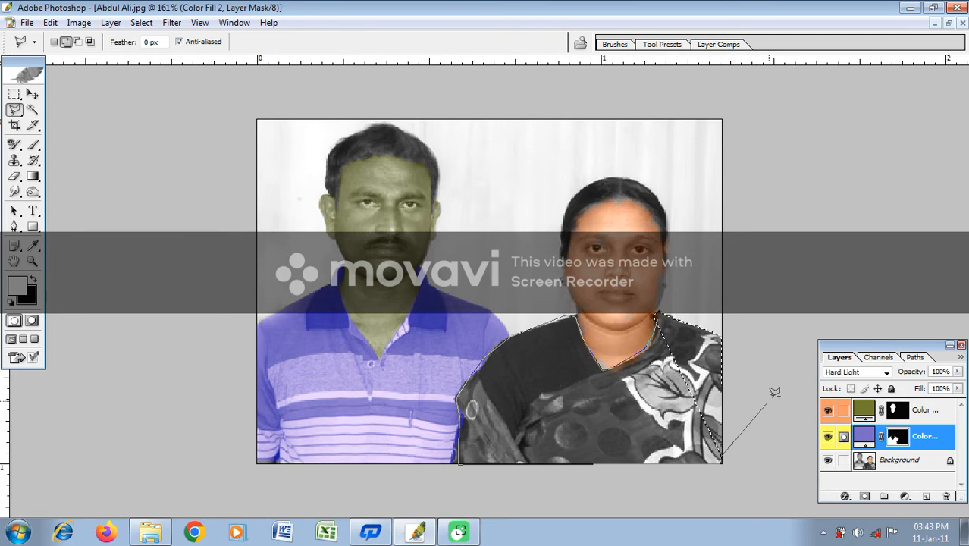
pyautogui.doubleClick(722, 369)
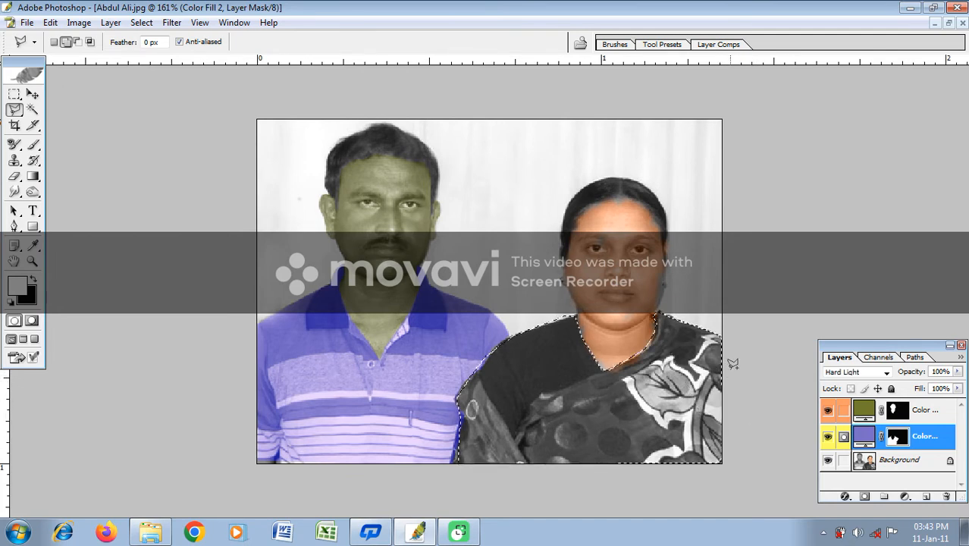
# Add a new blank layer in Normal mode above the shirt's fill layer.
pyautogui.click(109, 24)
pyautogui.moveTo(152, 39)
pyautogui.click(333, 39)
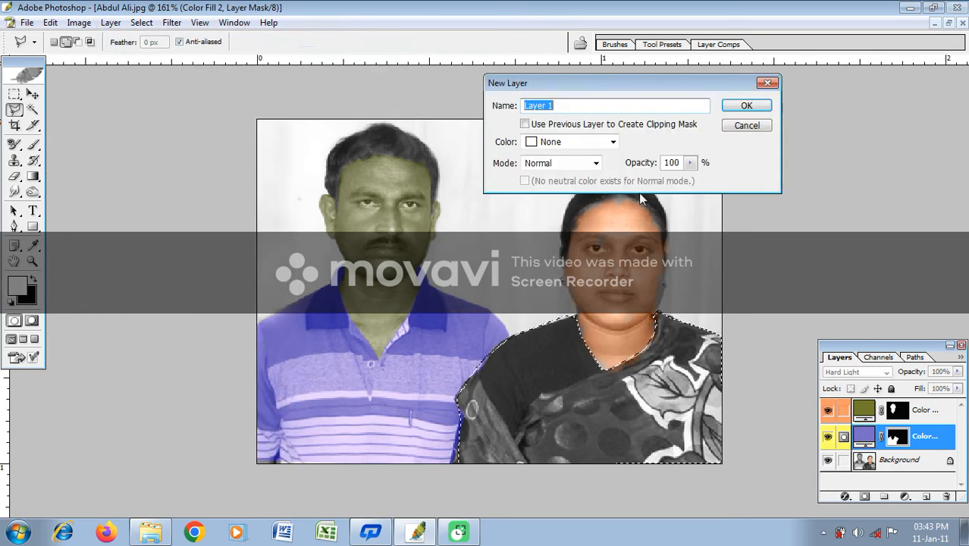
pyautogui.click(761, 106)
# Create a solid color fill layer for the selected sari, labeled Yellow, in Hard Light mode at 100% opacity.
pyautogui.click(111, 23)
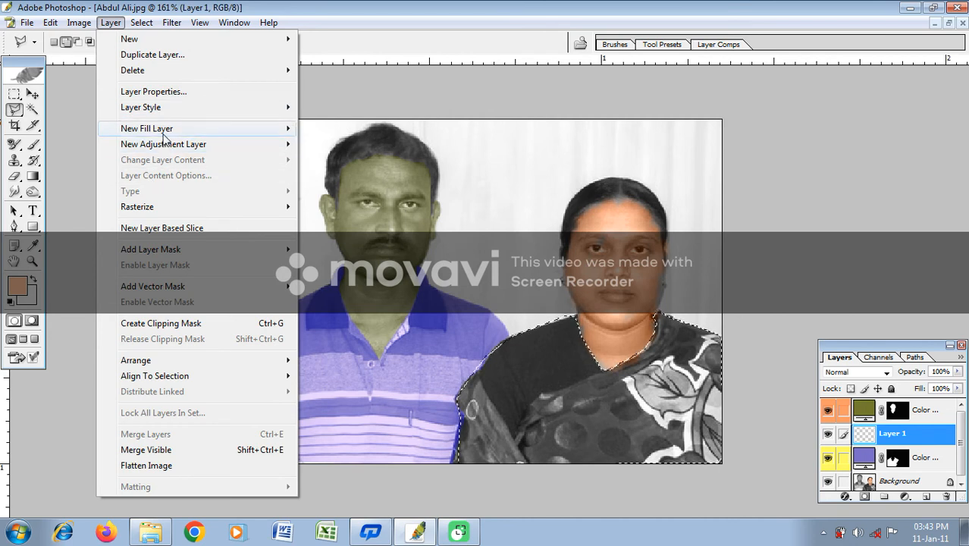
pyautogui.moveTo(296, 132)
pyautogui.click(358, 129)
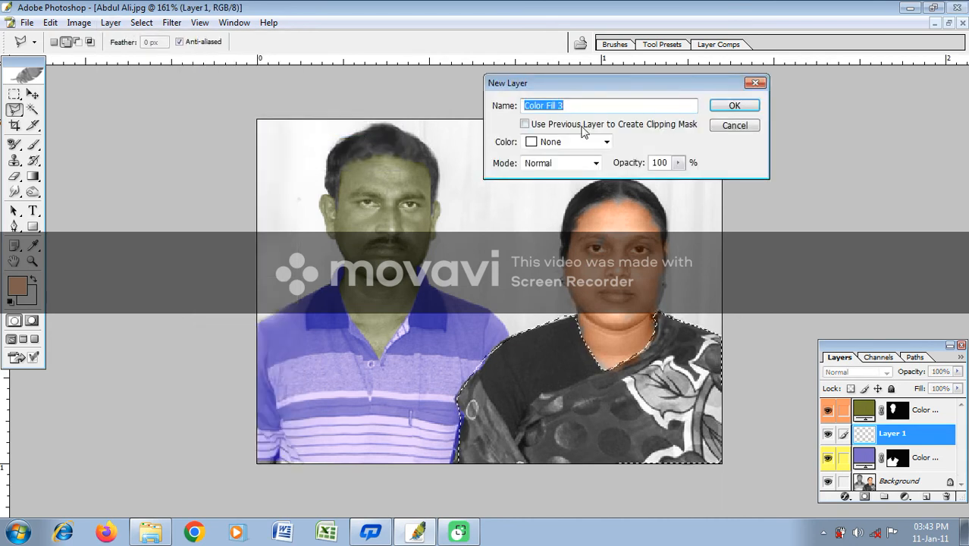
pyautogui.click(581, 144)
pyautogui.click(560, 204)
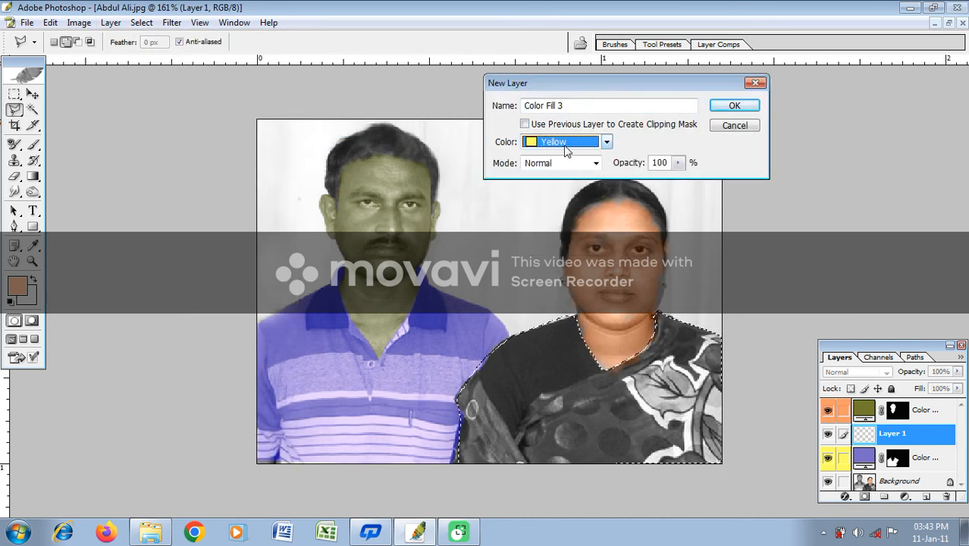
pyautogui.click(556, 167)
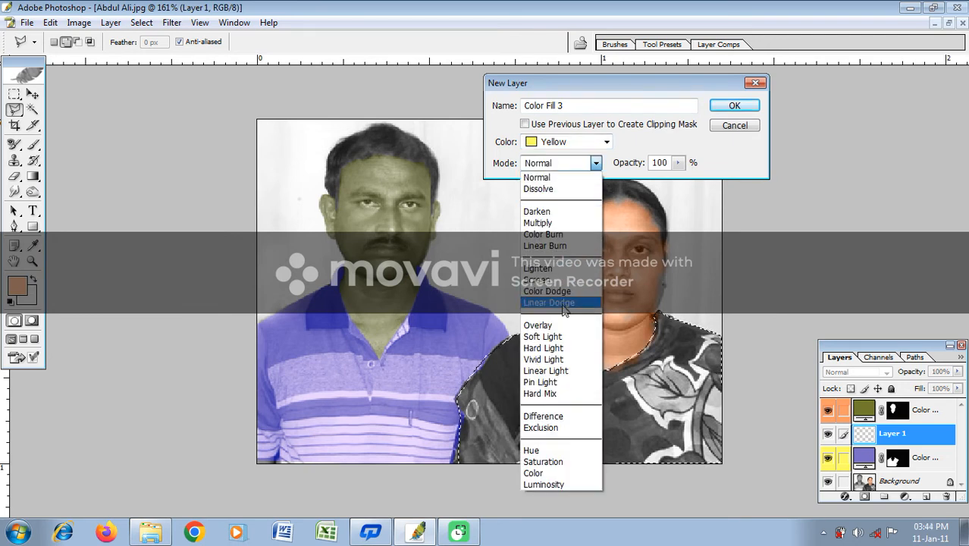
pyautogui.click(576, 348)
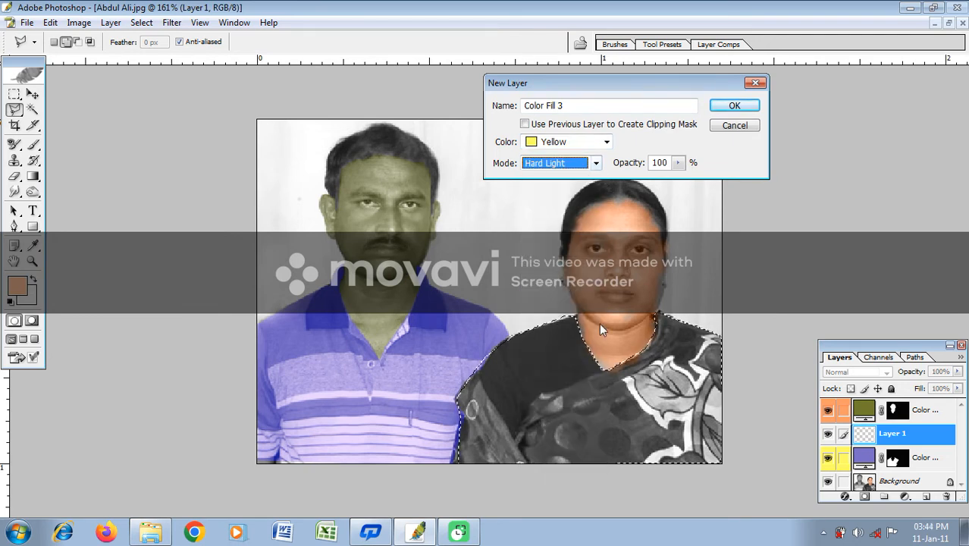
pyautogui.click(733, 106)
# Try dark and bright blue shades as the fill color of the woman's sari.
pyautogui.moveTo(507, 136); pyautogui.dragTo(855, 70)
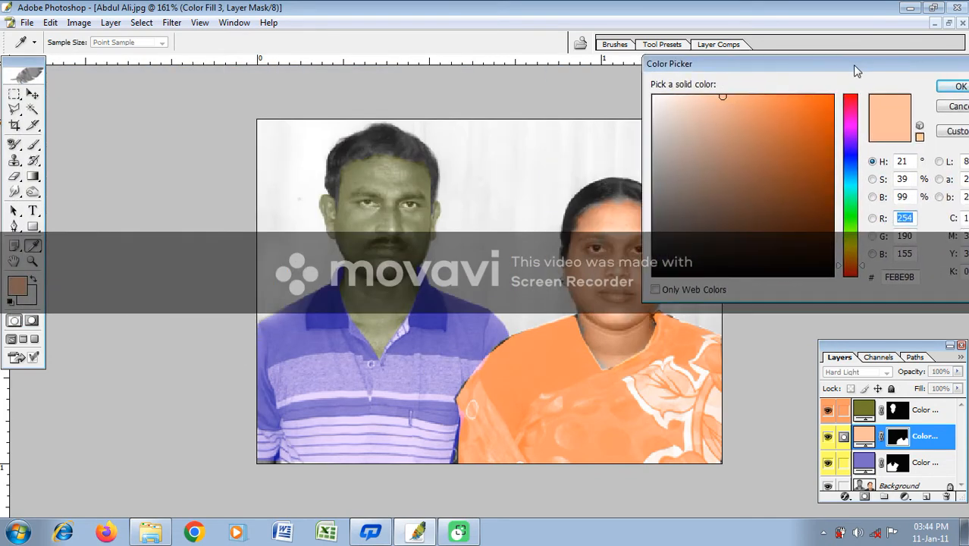
pyautogui.moveTo(789, 170)
pyautogui.mouseDown()
pyautogui.moveTo(783, 141)
pyautogui.moveTo(809, 109)
pyautogui.moveTo(707, 129)
pyautogui.moveTo(705, 182)
pyautogui.moveTo(780, 206)
pyautogui.mouseUp()
pyautogui.click(850, 165)
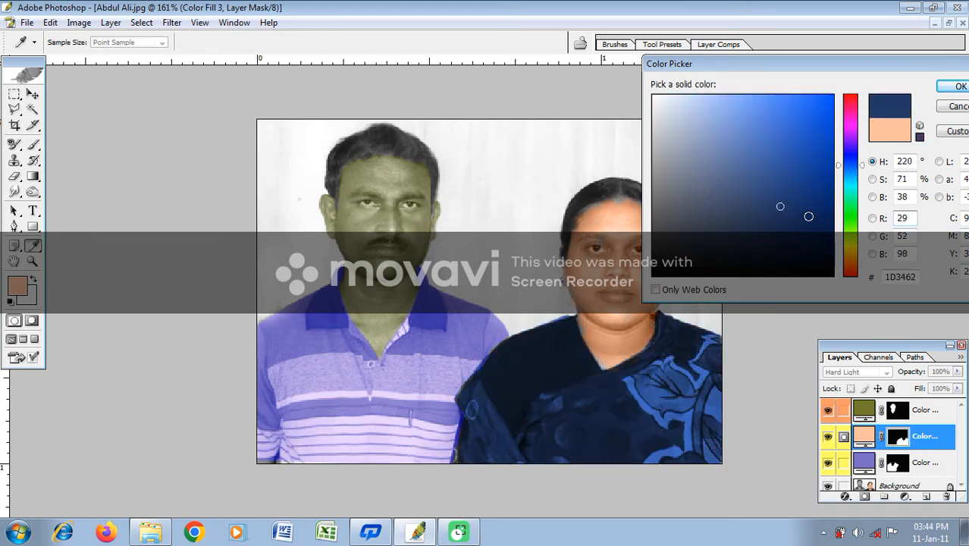
pyautogui.click(801, 226)
pyautogui.click(803, 156)
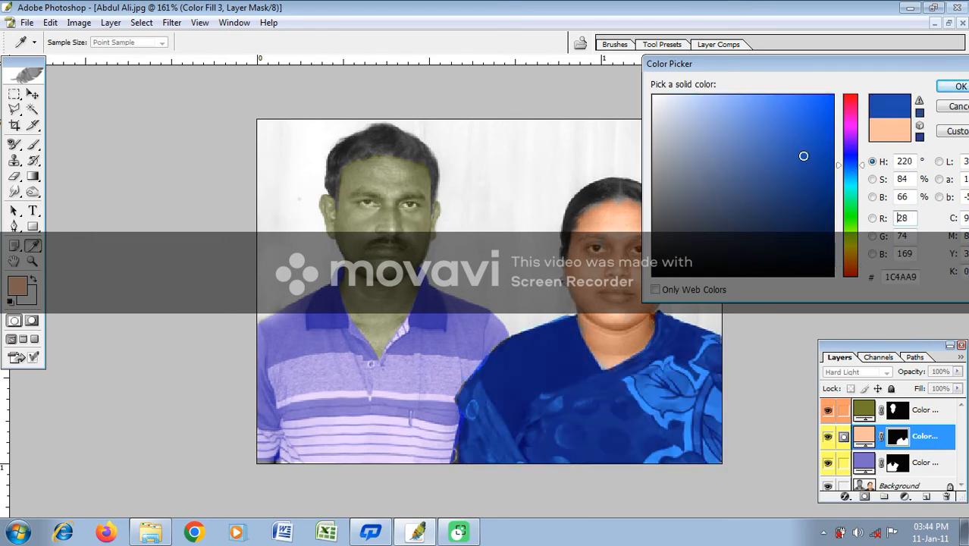
# Set the fill color of the woman's sari to dark green 0F790A.
pyautogui.moveTo(849, 180)
pyautogui.mouseDown()
pyautogui.moveTo(852, 134)
pyautogui.moveTo(840, 216)
pyautogui.moveTo(795, 195)
pyautogui.moveTo(772, 126)
pyautogui.moveTo(788, 169)
pyautogui.moveTo(742, 219)
pyautogui.moveTo(798, 220)
pyautogui.moveTo(817, 190)
pyautogui.mouseUp()
pyautogui.click(773, 221)
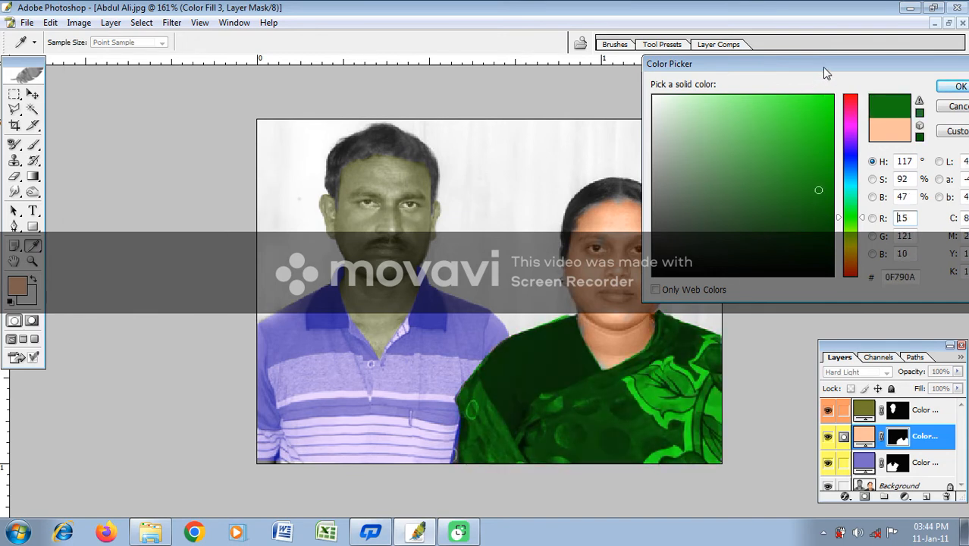
pyautogui.moveTo(824, 72); pyautogui.dragTo(300, 85)
pyautogui.click(438, 99)
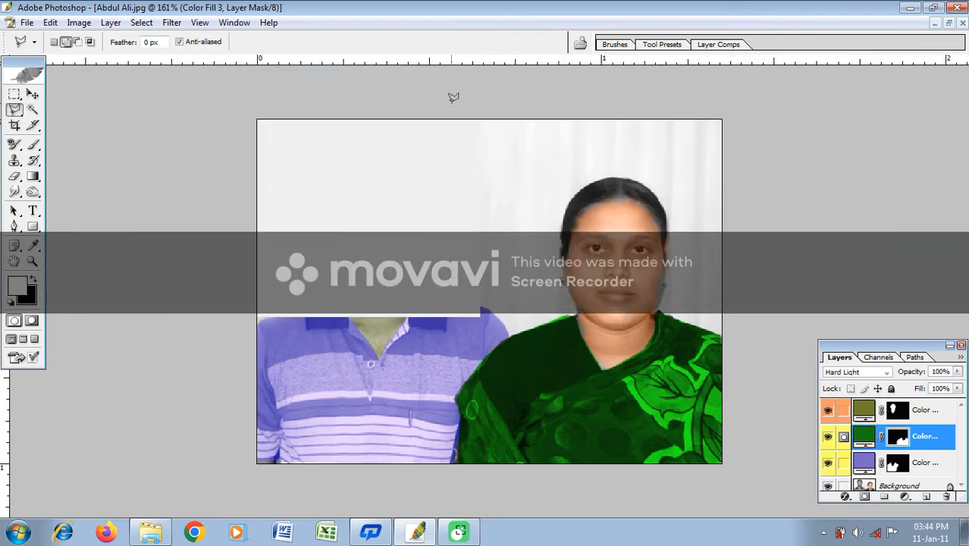
pyautogui.hotkey('ctrl', '+')
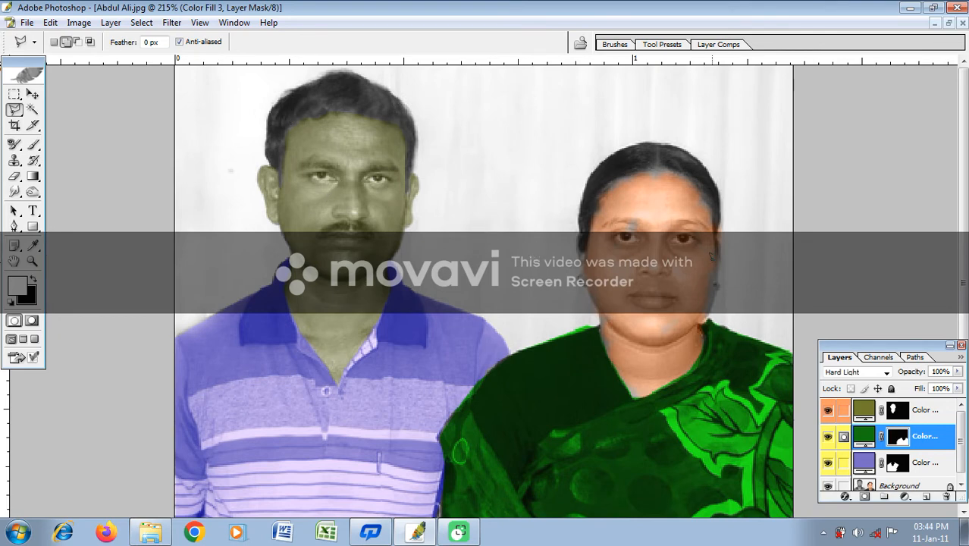
pyautogui.hotkey('ctrl', '-')
pyautogui.hotkey('ctrl', '-')
pyautogui.hotkey('ctrl', '-')
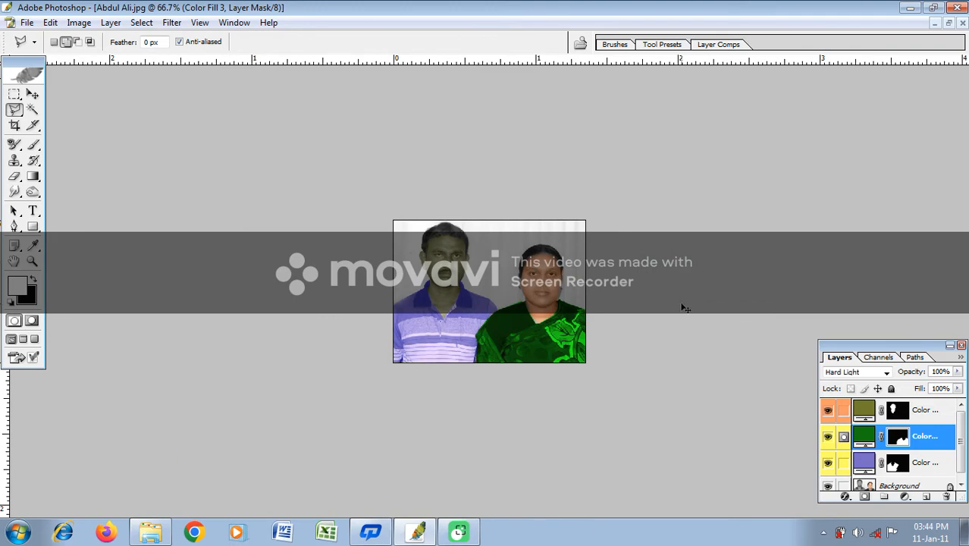
pyautogui.hotkey('ctrl', '0')
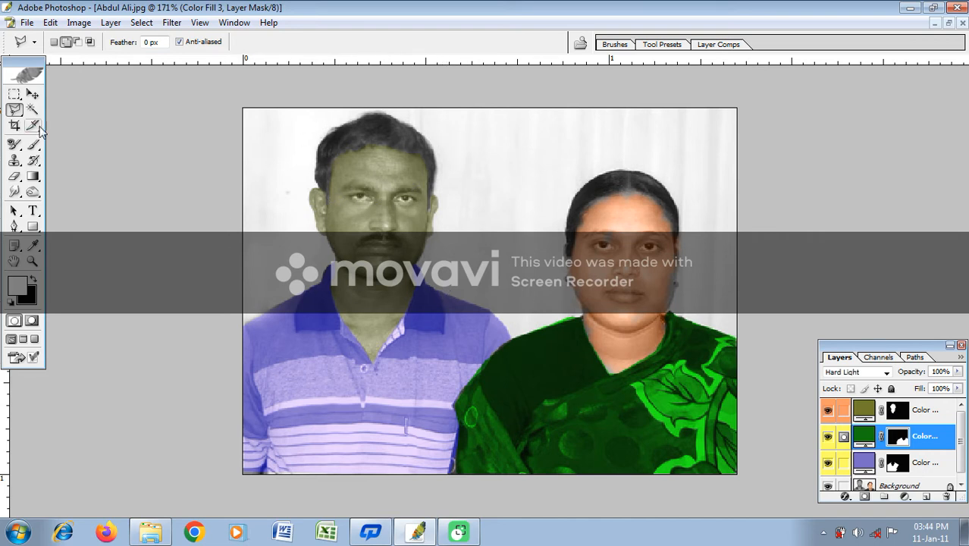
# Switch to the Color Replacement Tool and place the layer list beside the portrait, leaving nothing selected.
pyautogui.moveTo(13, 146); pyautogui.dragTo(62, 176)
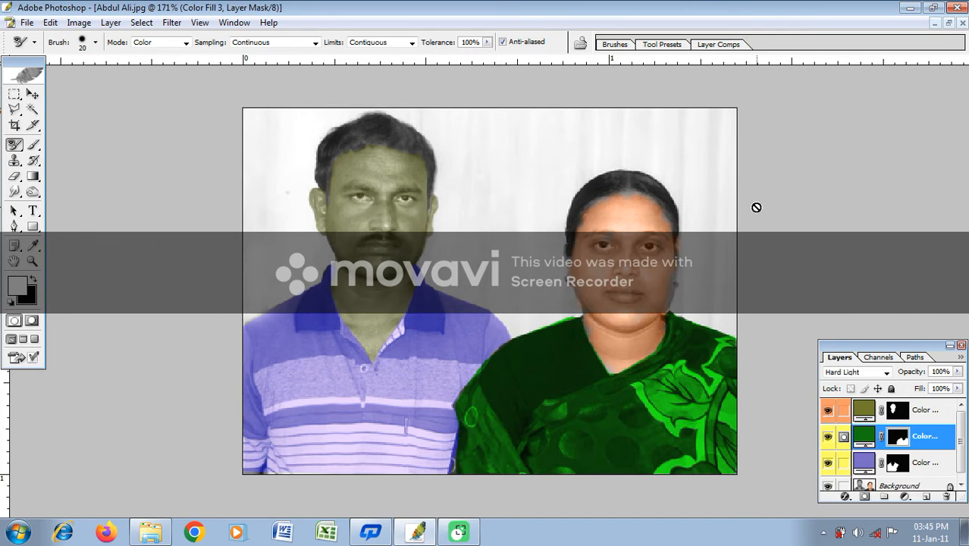
pyautogui.hotkey('ctrl', 'a')
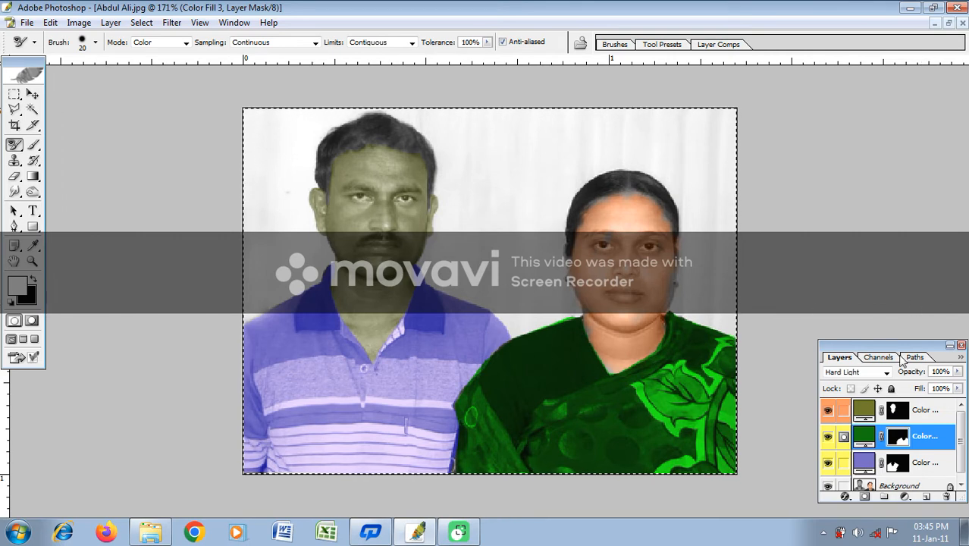
pyautogui.moveTo(902, 355); pyautogui.dragTo(837, 130)
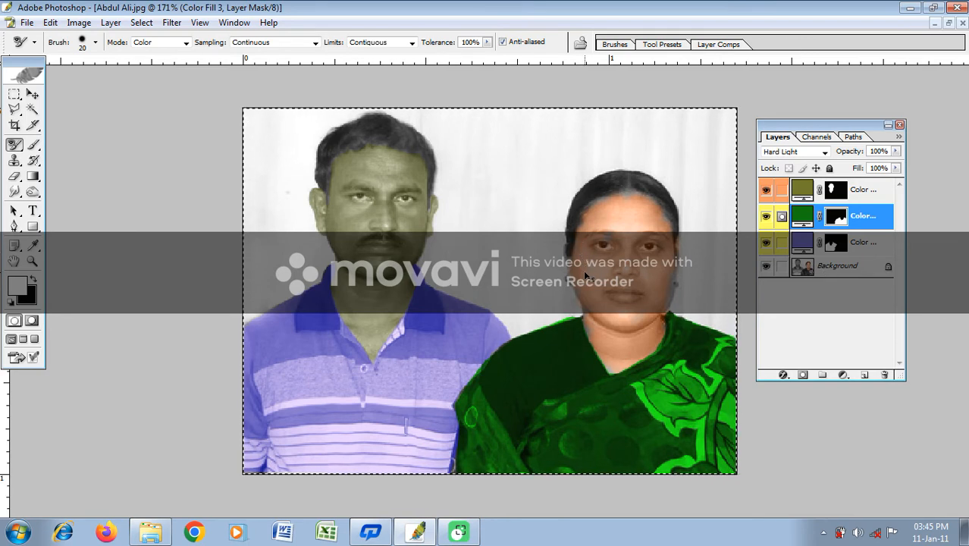
pyautogui.hotkey('ctrl', 'd')
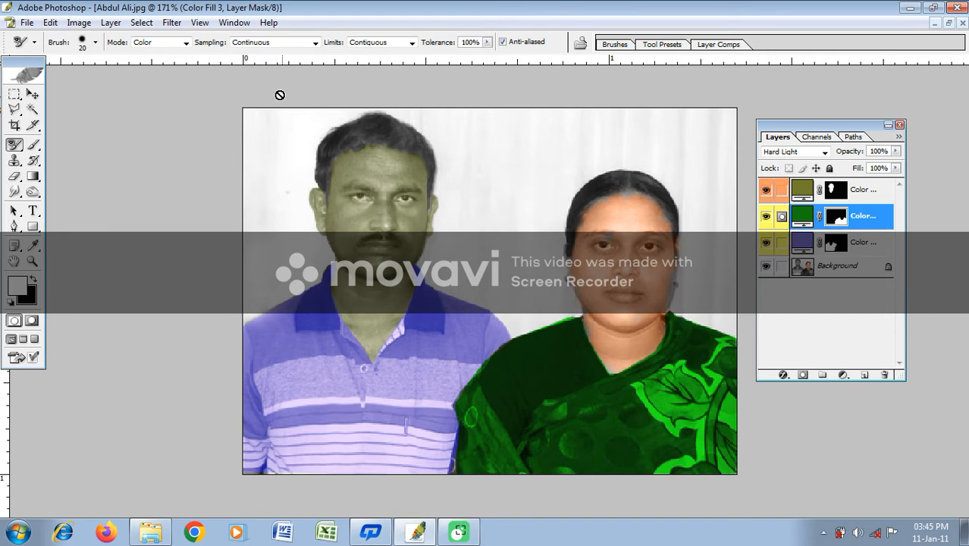
# Convert the image to Lab Color mode, flattening the fill layers into the background.
pyautogui.click(869, 185)
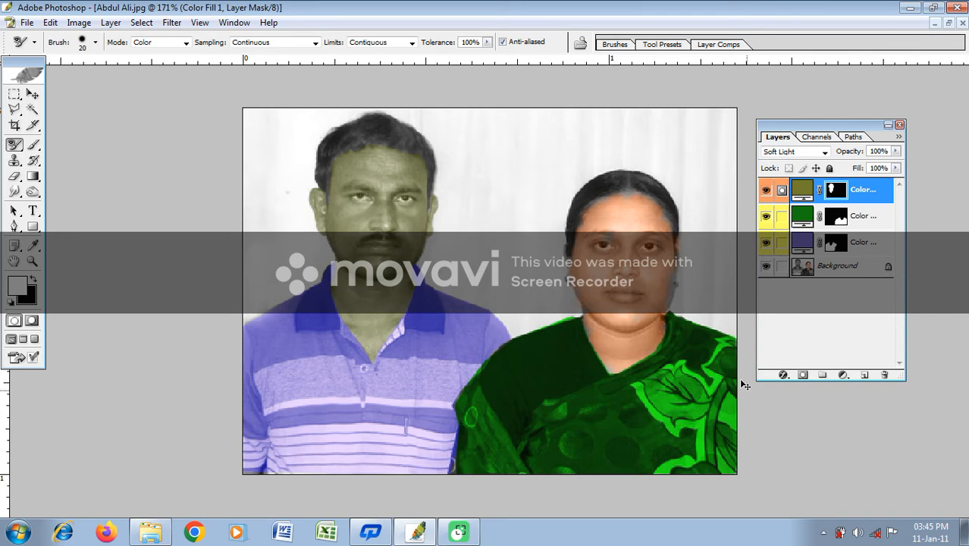
pyautogui.click(79, 22)
pyautogui.moveTo(91, 41)
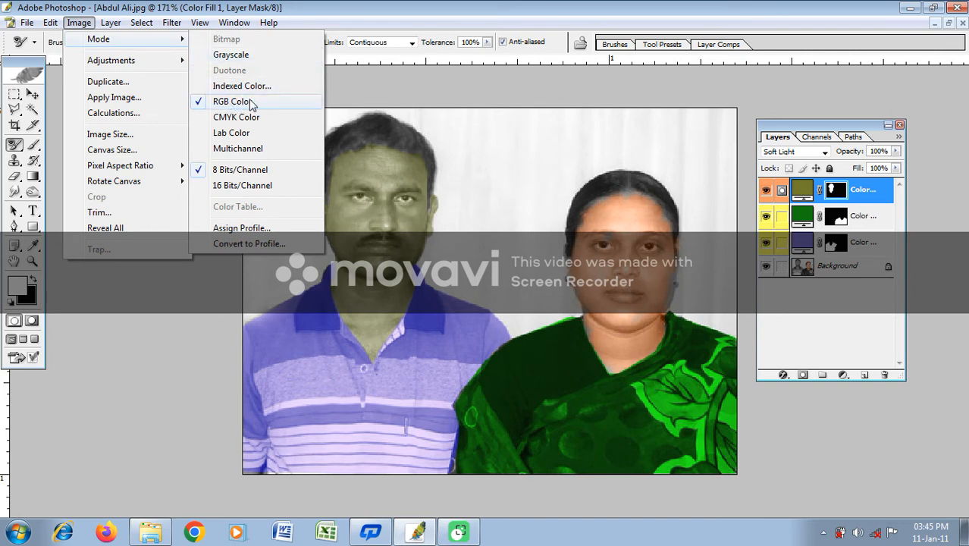
pyautogui.click(231, 134)
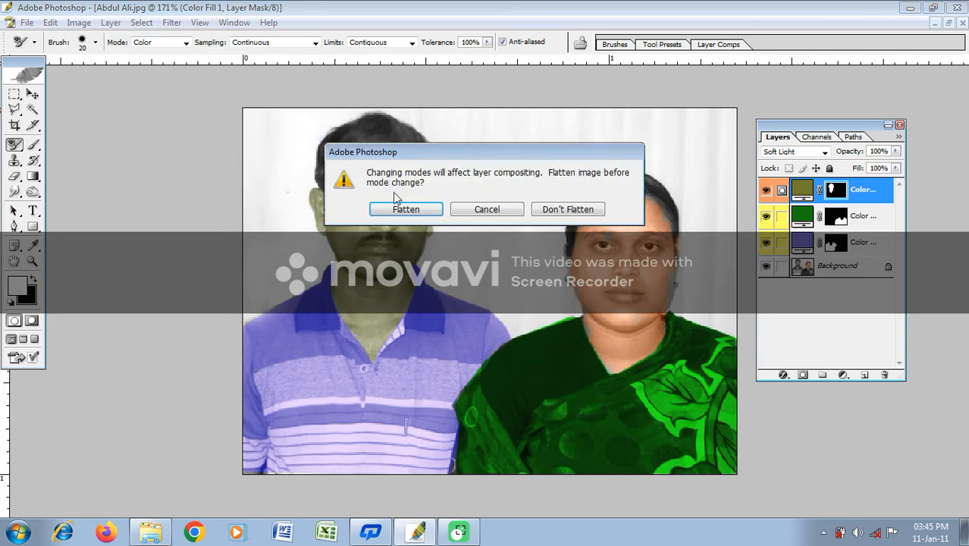
pyautogui.click(403, 209)
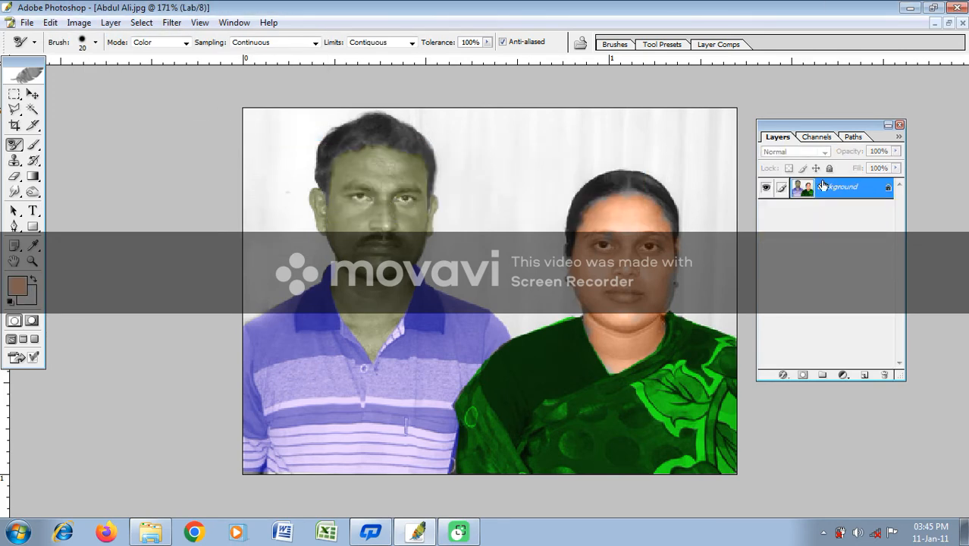
# Convert the flattened portrait back to RGB Color mode.
pyautogui.click(50, 23)
pyautogui.moveTo(70, 27)
pyautogui.moveTo(137, 39)
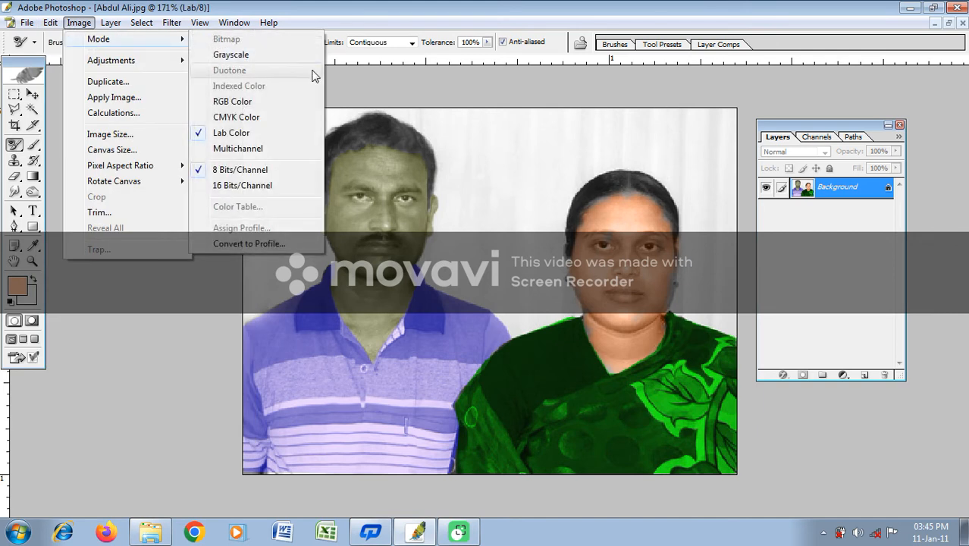
pyautogui.click(280, 110)
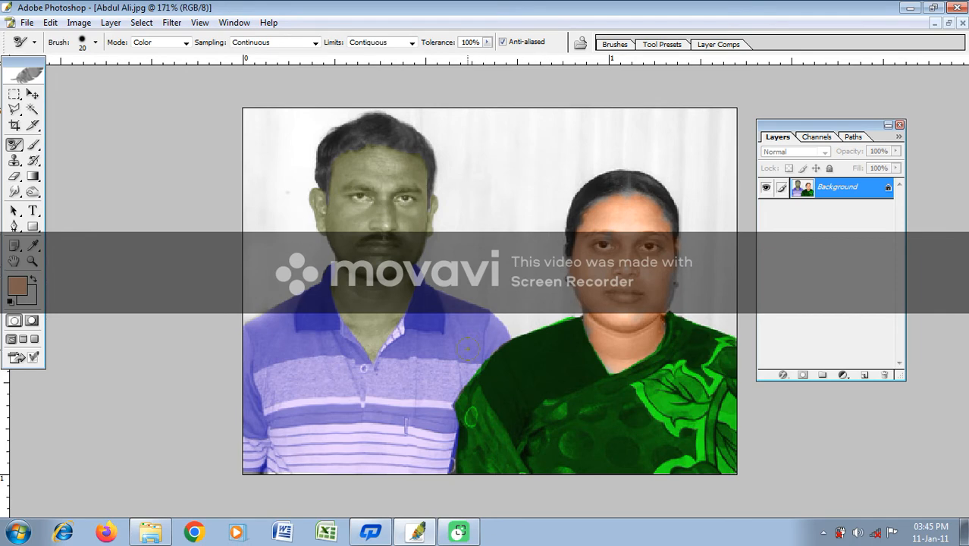
pyautogui.scroll(4, 517, 221)
pyautogui.scroll(-5, 517, 221)
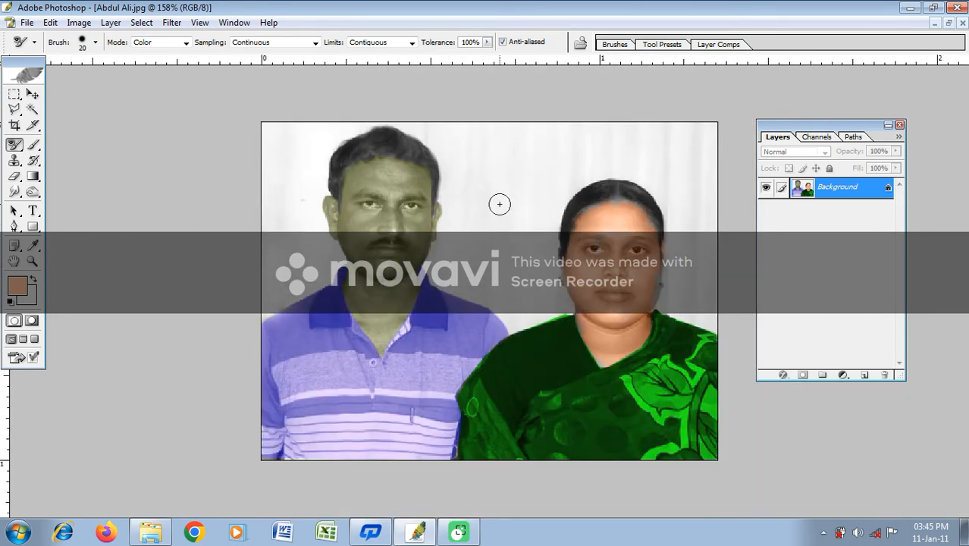
pyautogui.scroll(2, 500, 204)
pyautogui.scroll(-3, 499, 204)
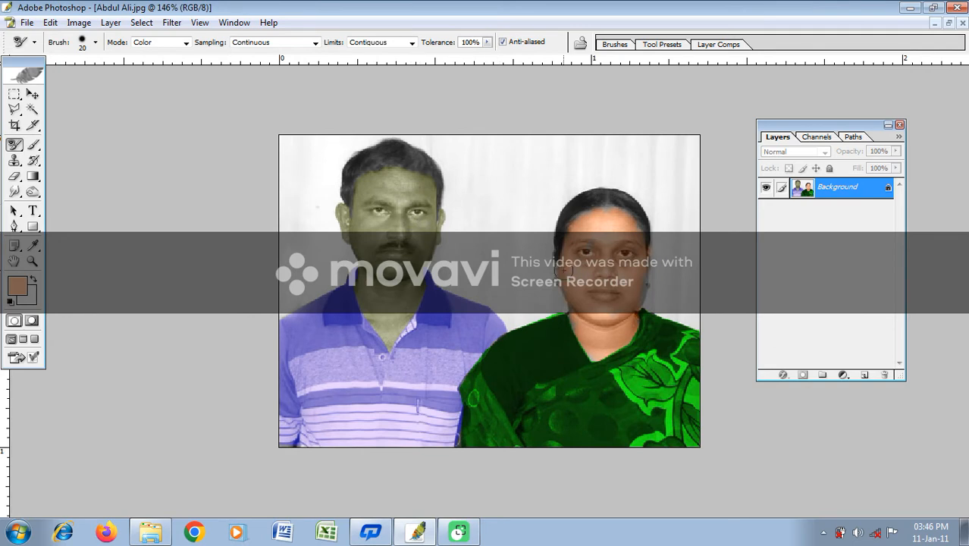
# Apply a Curves adjustment to the RGB channel with a midpoint at input 53% and output 48%.
pyautogui.hotkey('ctrl', 'm')
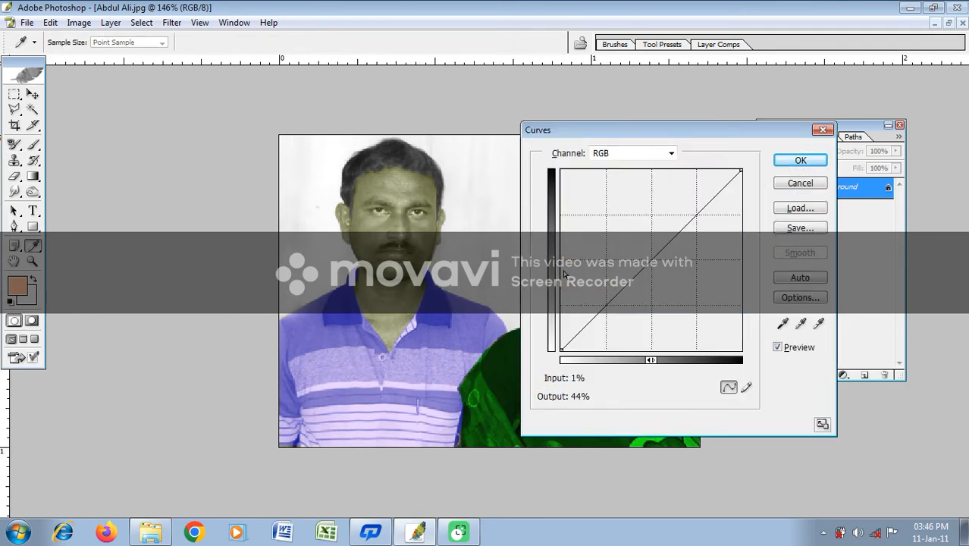
pyautogui.click(646, 253)
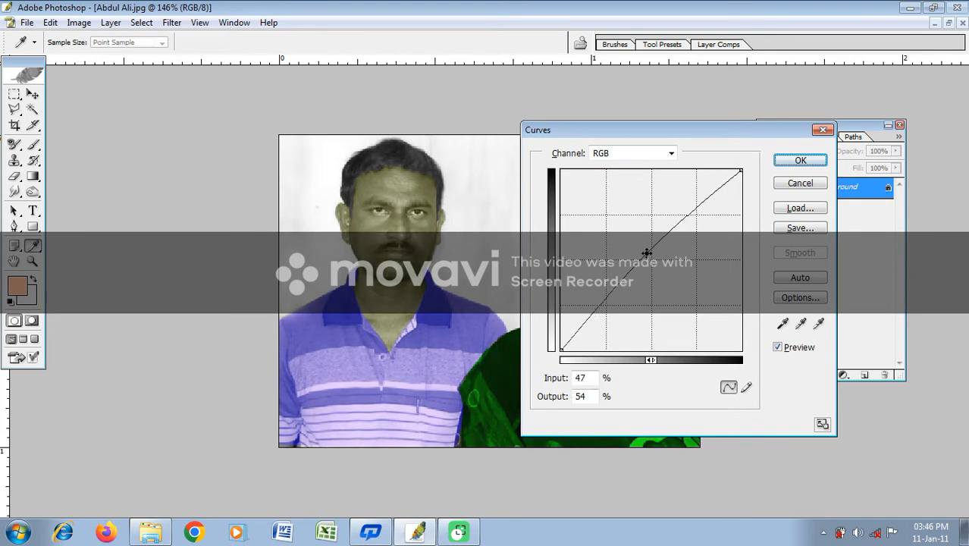
pyautogui.moveTo(646, 253); pyautogui.dragTo(656, 264)
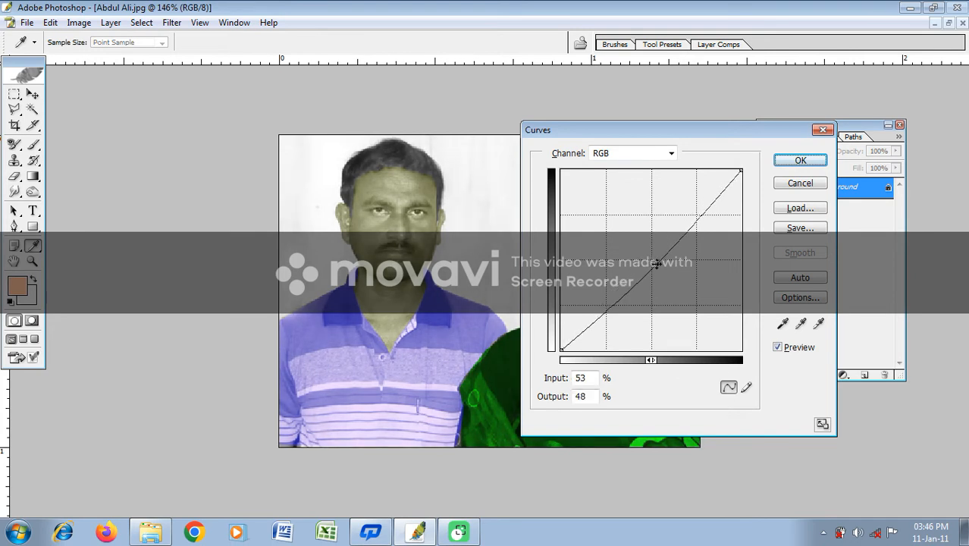
pyautogui.click(800, 160)
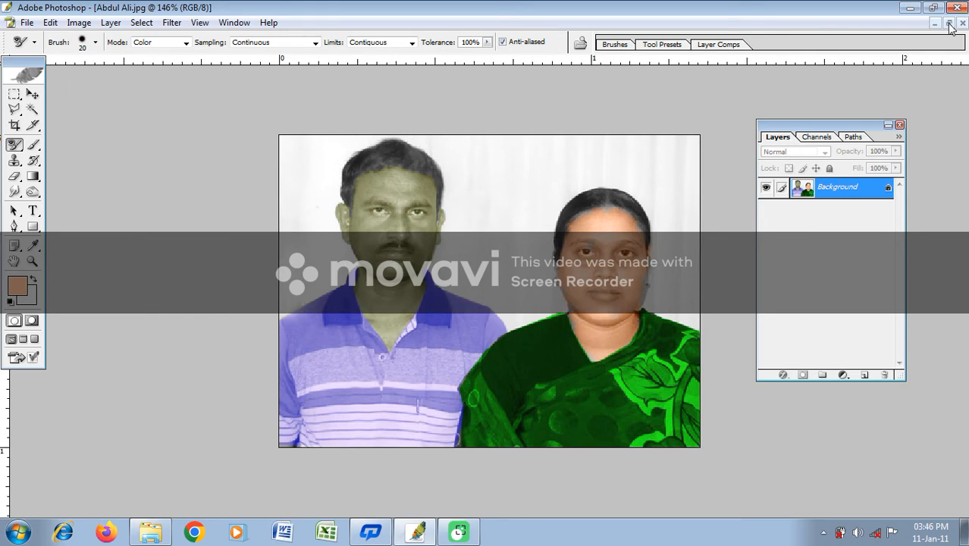
# Apply a midtone Color Balance of +45 red, +42 green and +33 blue with luminosity preserved.
pyautogui.click(50, 24)
pyautogui.moveTo(79, 22)
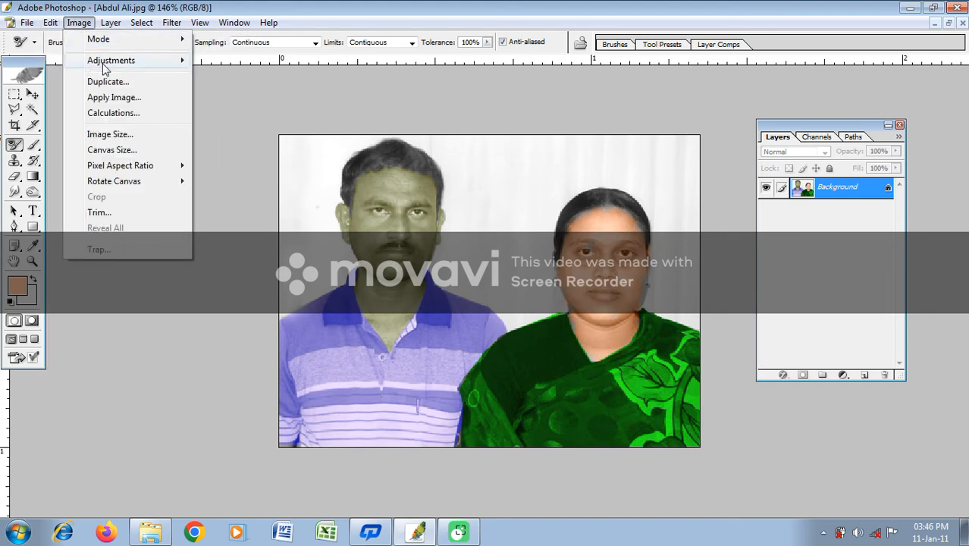
pyautogui.moveTo(104, 66)
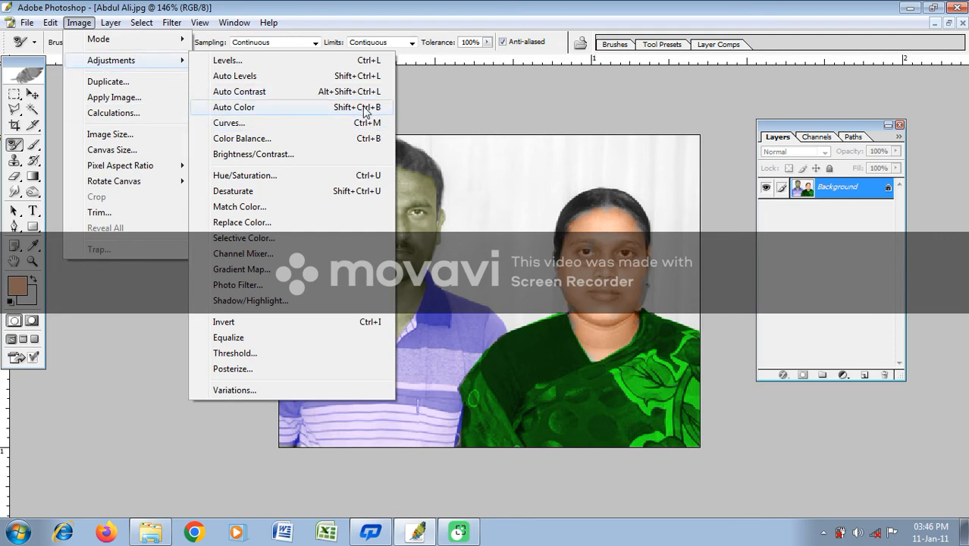
pyautogui.click(327, 141)
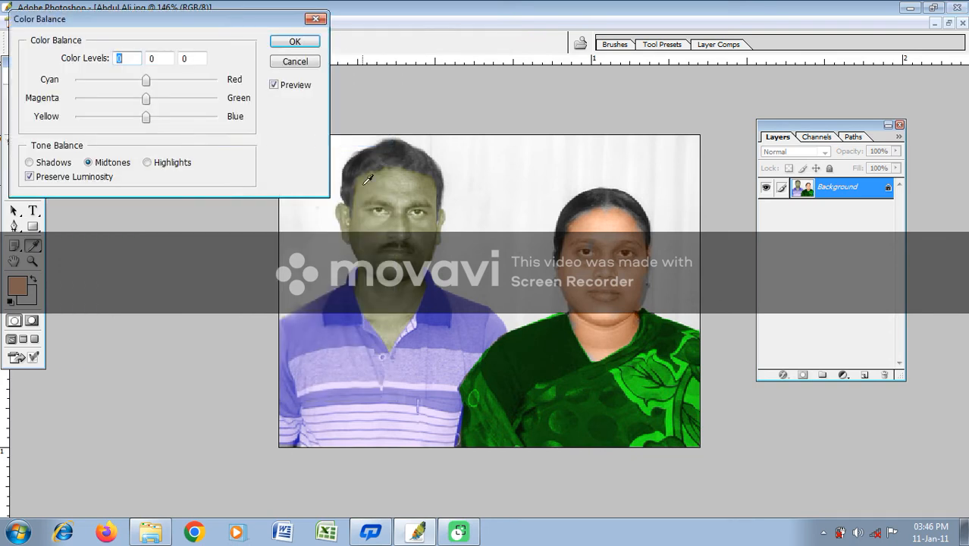
pyautogui.moveTo(146, 83); pyautogui.dragTo(171, 159)
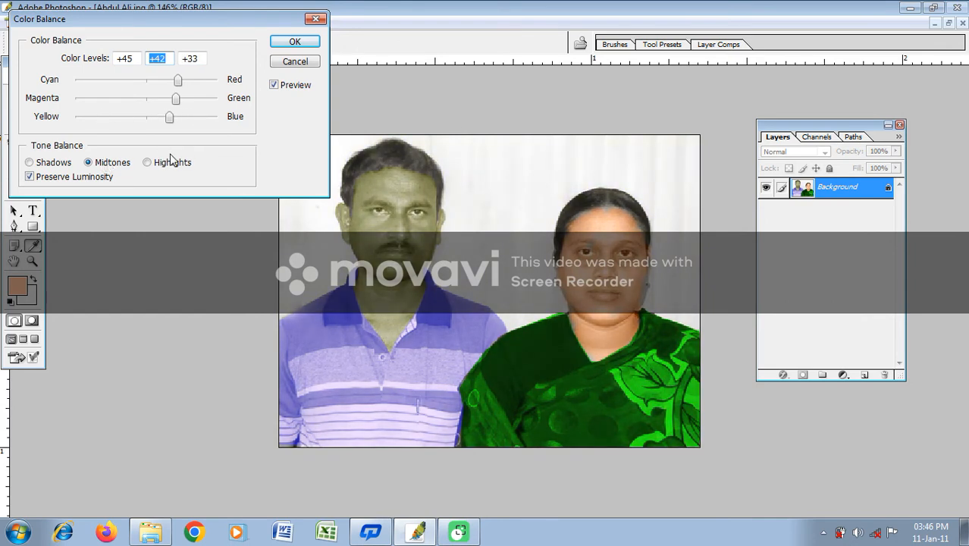
pyautogui.click(302, 42)
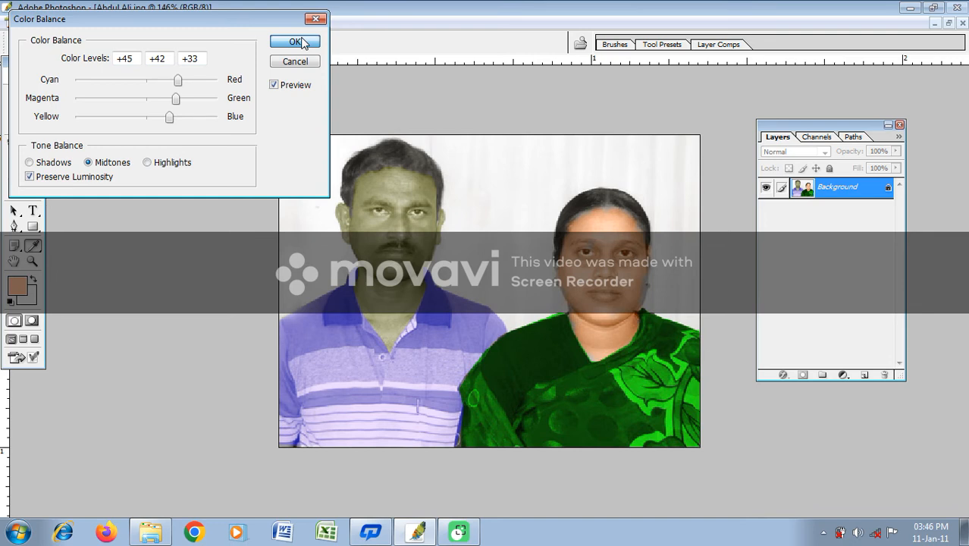
pyautogui.click(301, 43)
pyautogui.click(78, 23)
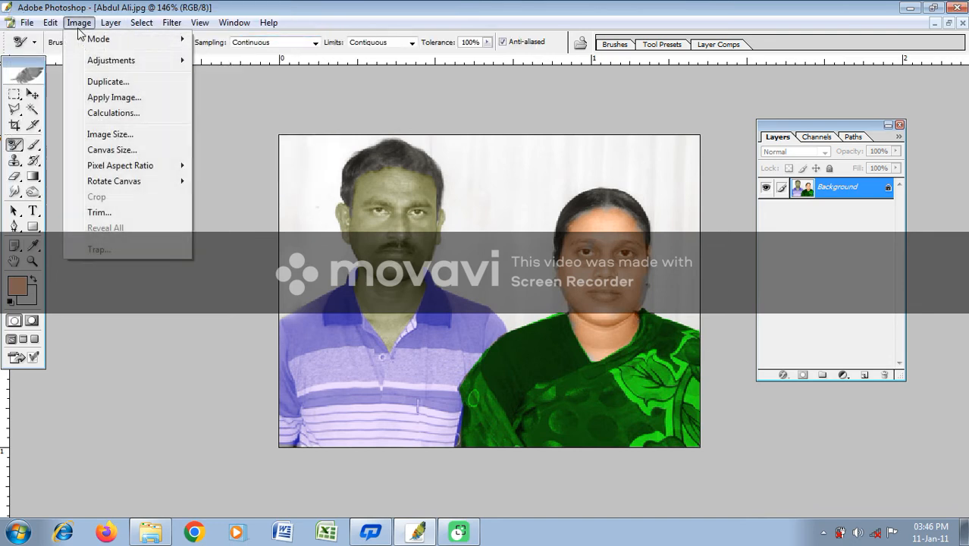
pyautogui.click(468, 179)
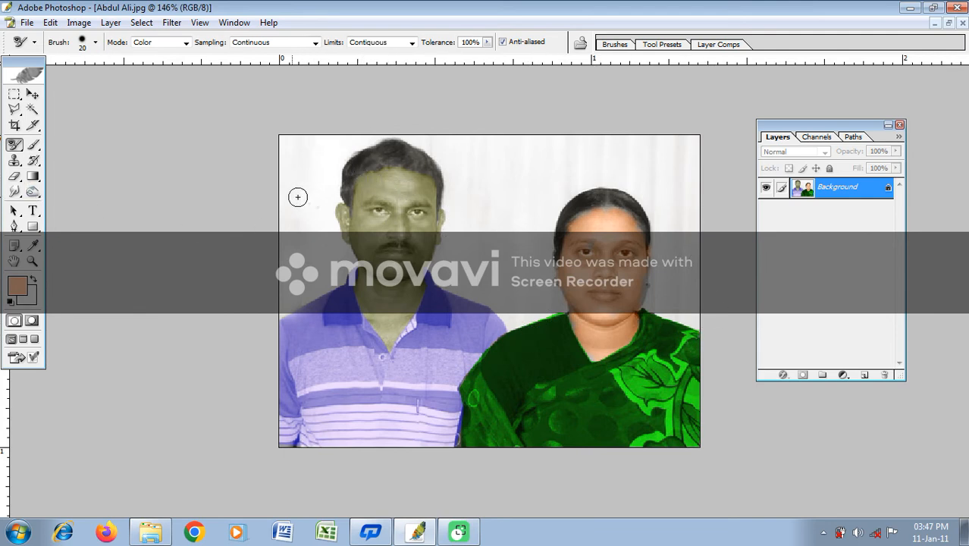
# Erase the white backdrop around the couple with the Magic Eraser at tolerance 32 and 90% opacity.
pyautogui.moveTo(14, 175)
pyautogui.mouseDown()
pyautogui.moveTo(65, 204)
pyautogui.moveTo(65, 189)
pyautogui.moveTo(63, 203)
pyautogui.mouseUp()
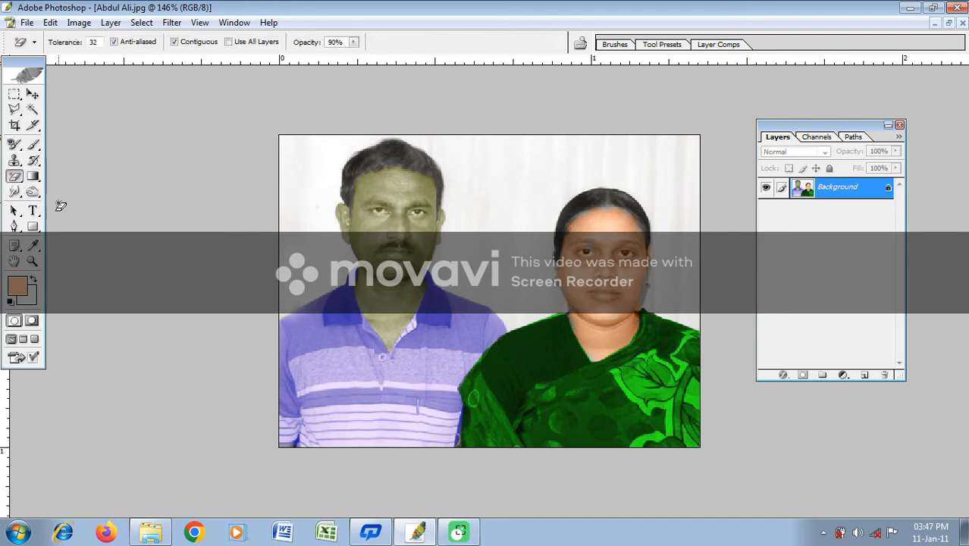
pyautogui.click(315, 176)
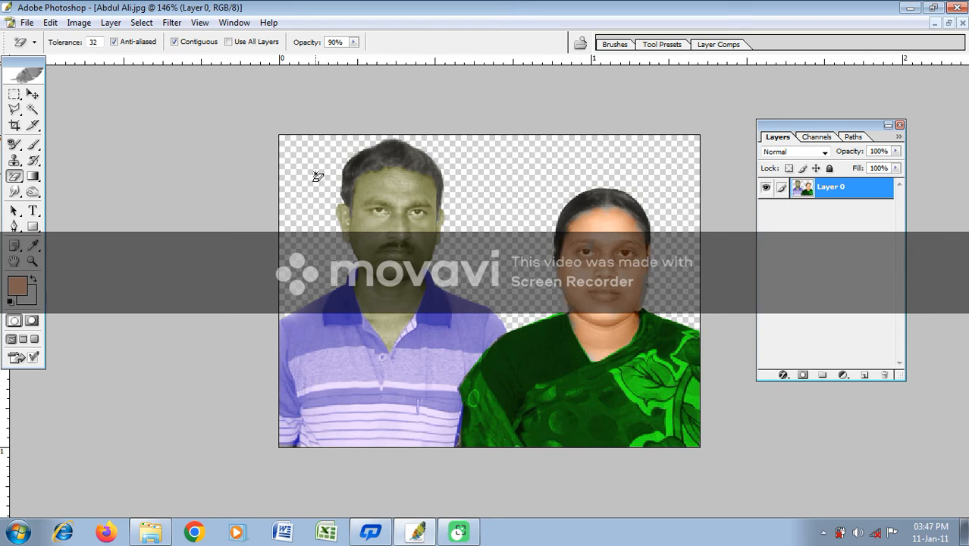
pyautogui.click(33, 94)
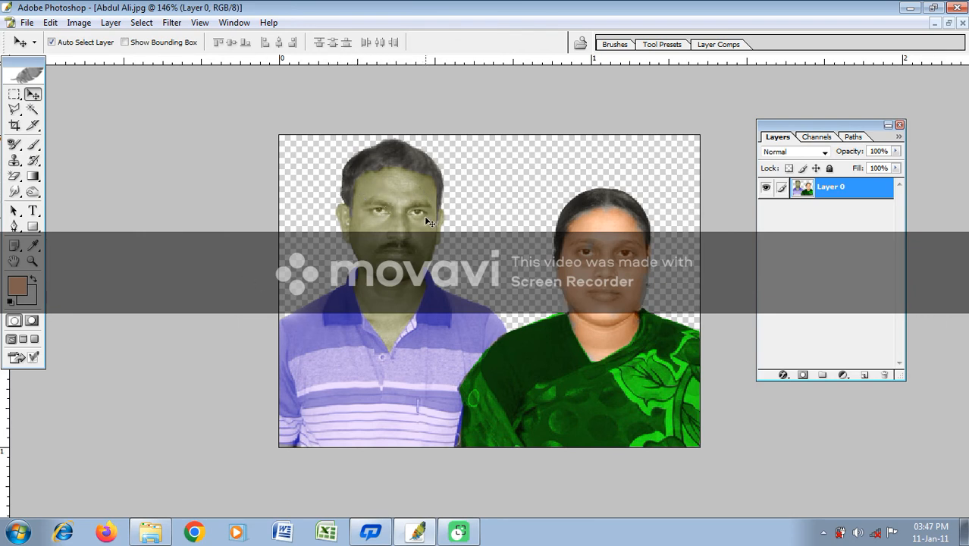
# Select the whole portrait with a rectangular marquee and copy it to a new layer.
pyautogui.click(15, 96)
pyautogui.moveTo(275, 135); pyautogui.dragTo(702, 448)
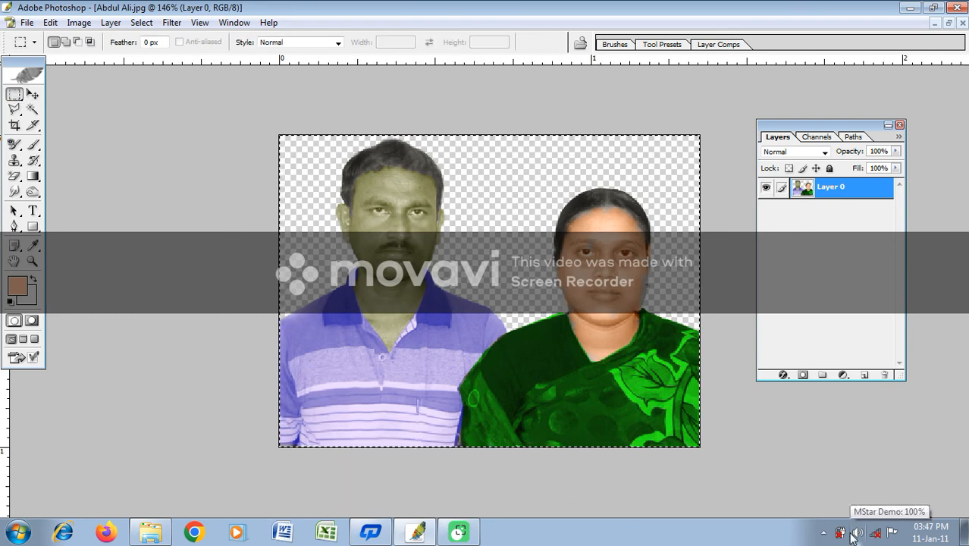
pyautogui.hotkey('ctrl', 'j')
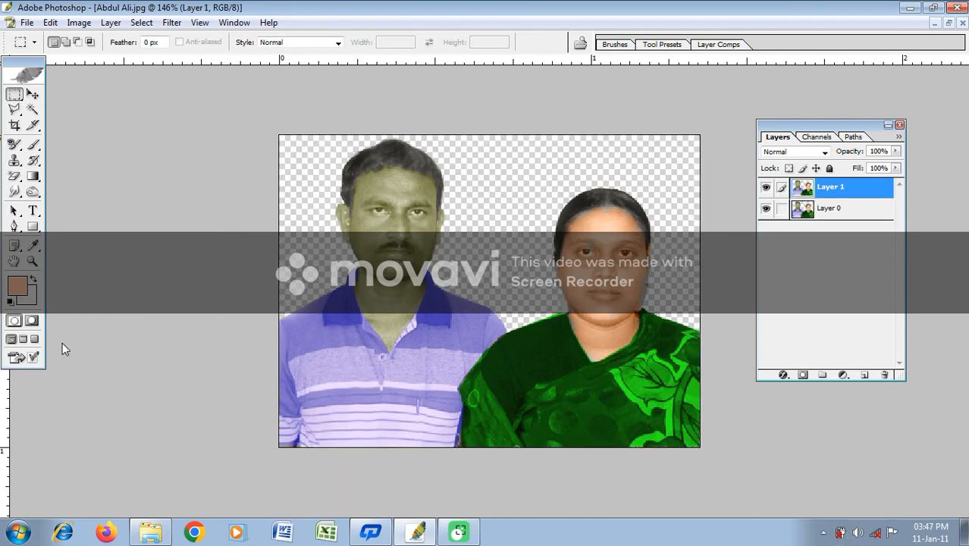
# Undo a first move of the copied portrait layer and shift it slightly upward instead.
pyautogui.click(32, 94)
pyautogui.moveTo(489, 419); pyautogui.dragTo(418, 346)
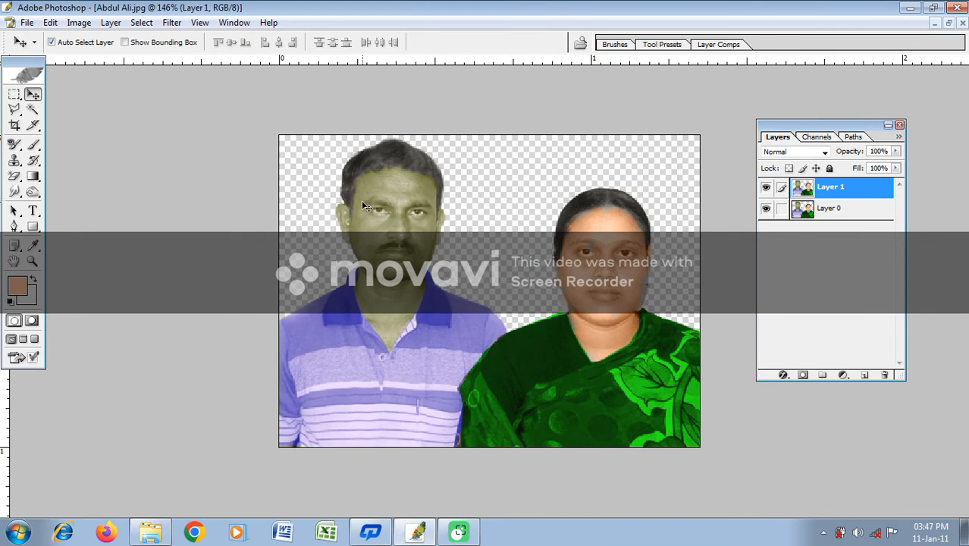
pyautogui.hotkey('ctrl', 'z')
pyautogui.moveTo(473, 237); pyautogui.dragTo(391, 195)
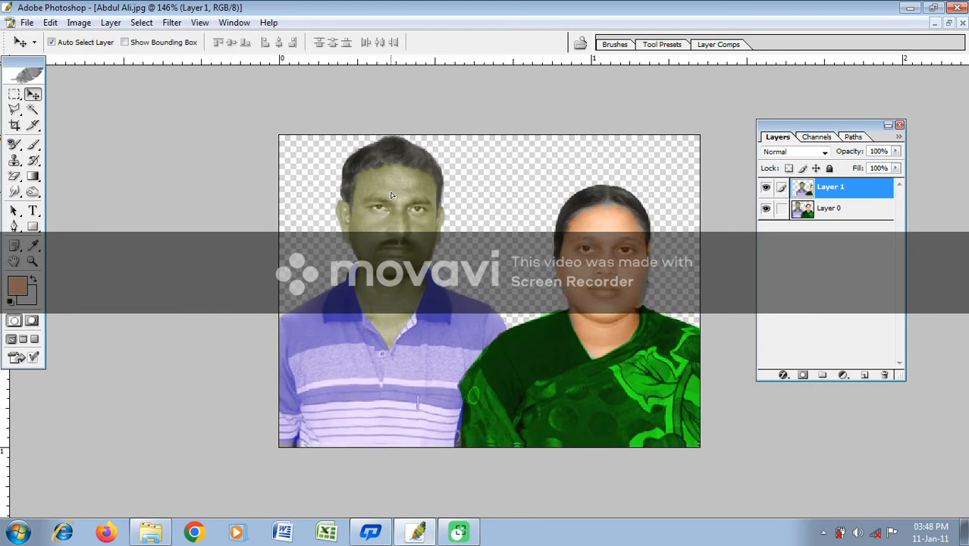
# Fill the entire lower layer with blue 6176F7 as the couple's backdrop and clear the selection.
pyautogui.click(839, 207)
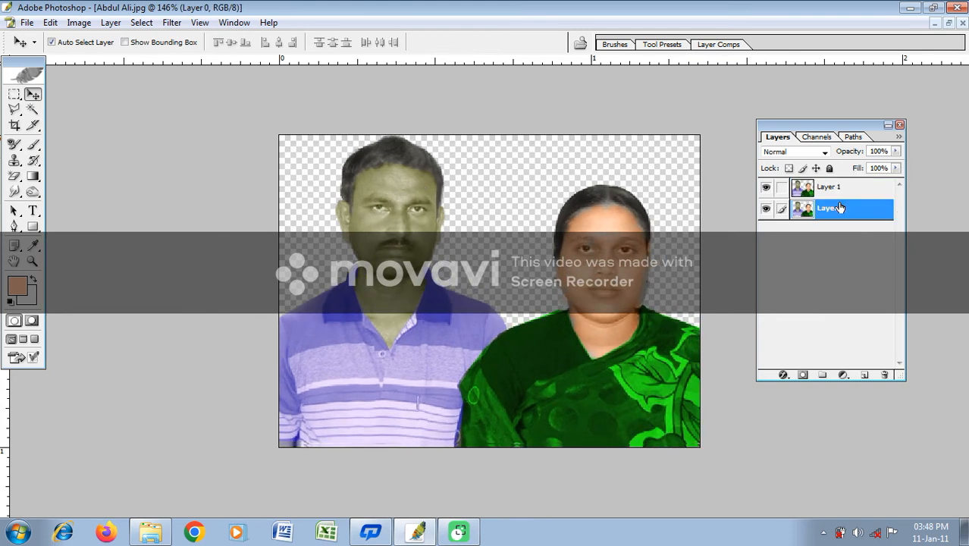
pyautogui.hotkey('ctrl', 'a')
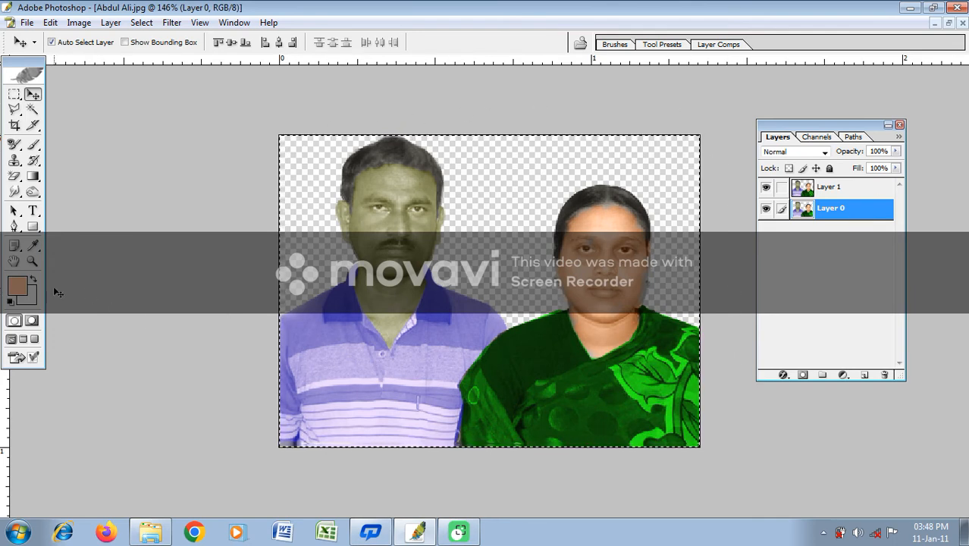
pyautogui.click(16, 285)
pyautogui.moveTo(227, 138); pyautogui.dragTo(179, 108)
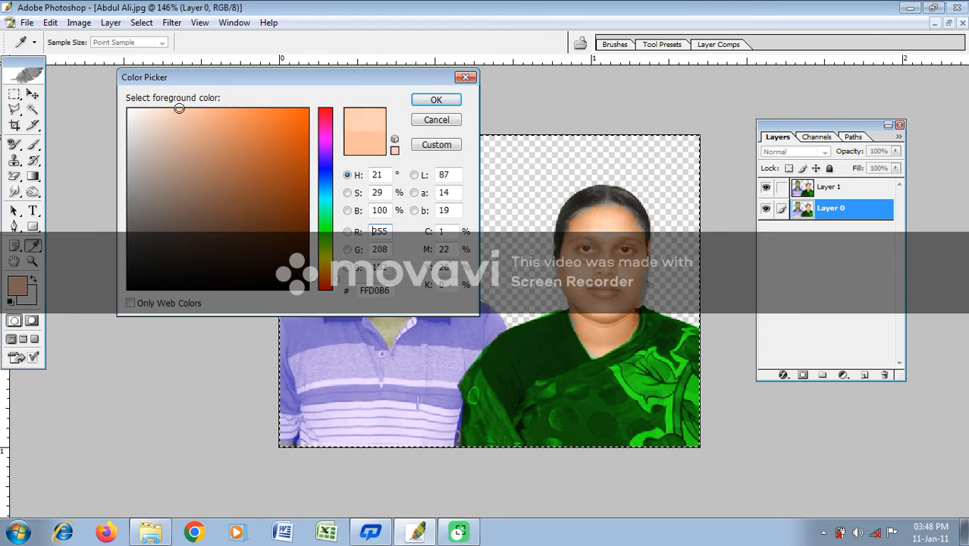
pyautogui.click(327, 174)
pyautogui.click(419, 99)
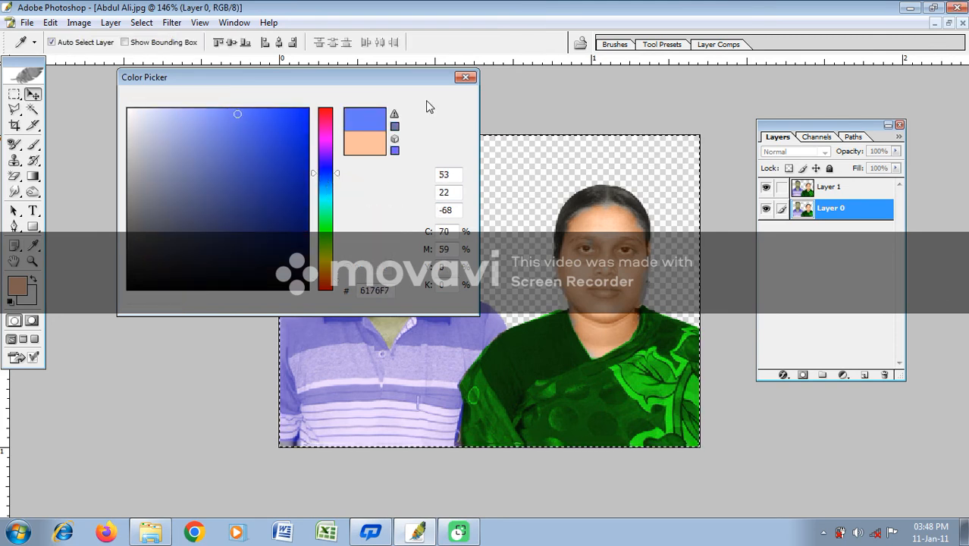
pyautogui.hotkey('alt', 'BackSpace')
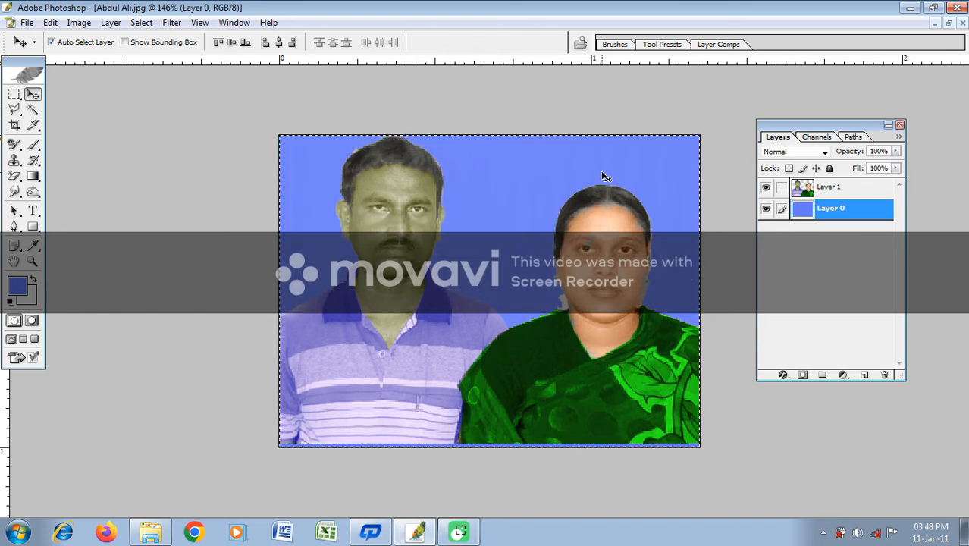
pyautogui.hotkey('ctrl', 'd')
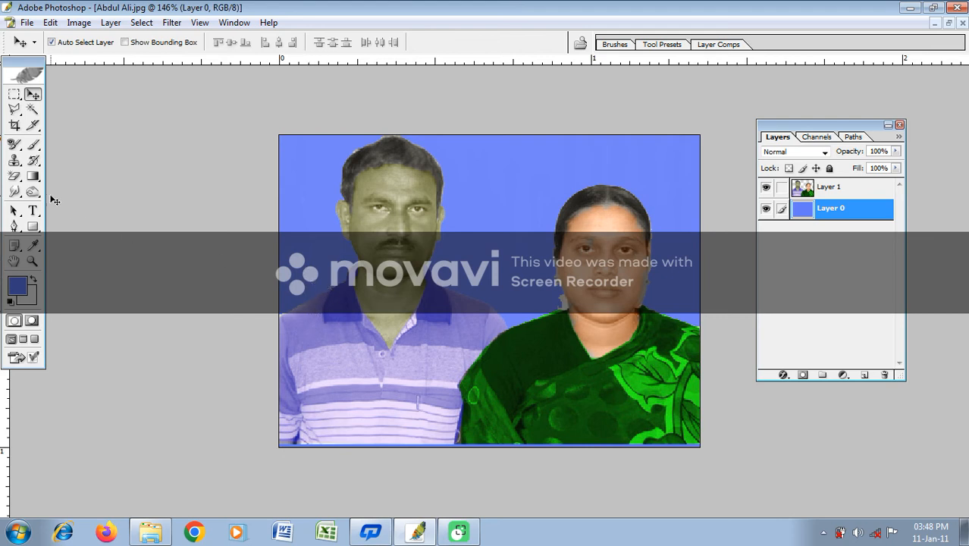
# Move the couple's layer slightly down to cover the blue strip along the photo's lower edge.
pyautogui.click(12, 179)
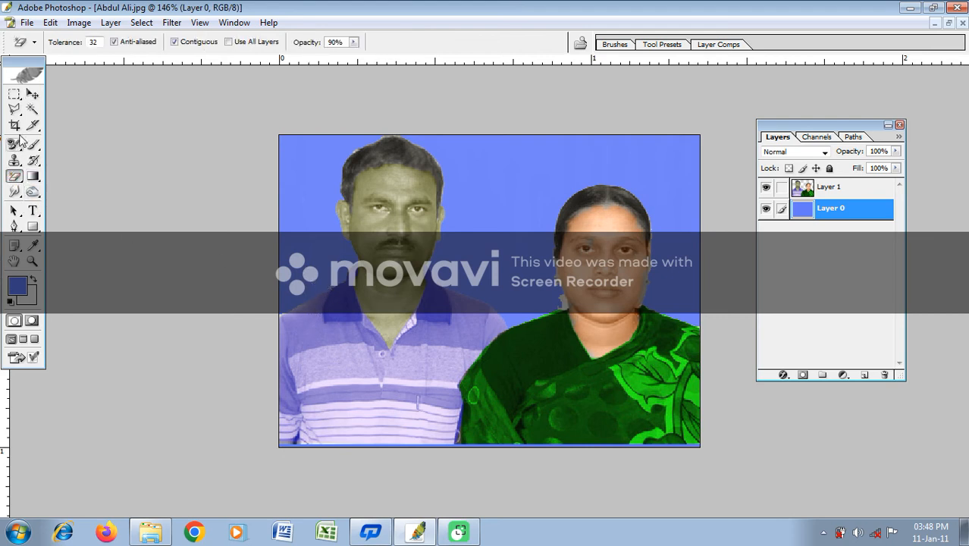
pyautogui.click(14, 112)
pyautogui.keyDown('alt'); pyautogui.click(15, 111); pyautogui.keyUp('alt')
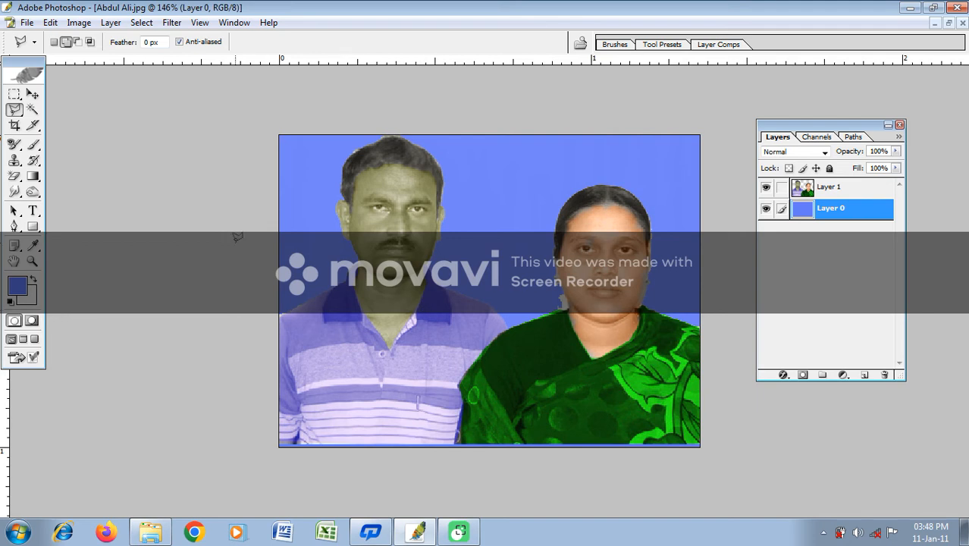
pyautogui.click(14, 94)
pyautogui.click(33, 94)
pyautogui.moveTo(616, 415); pyautogui.dragTo(611, 418)
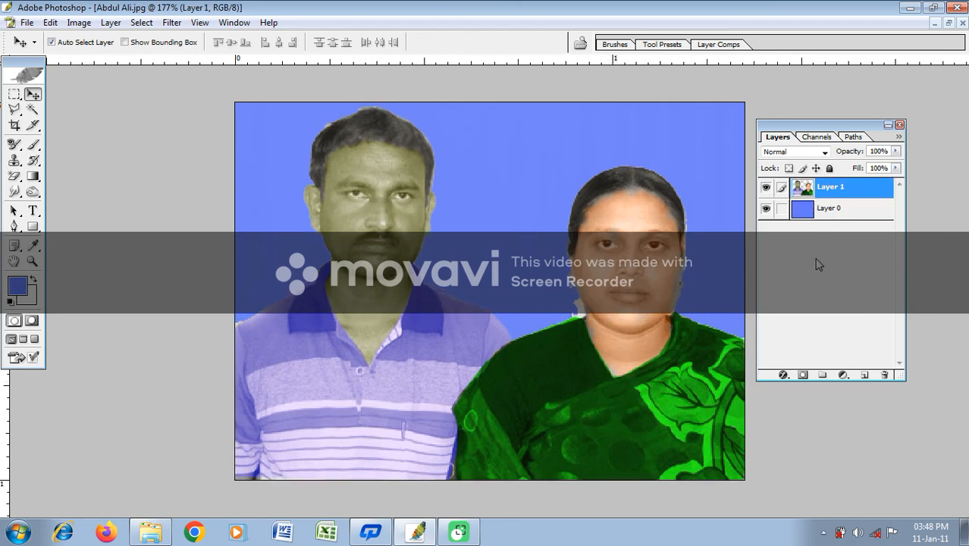
# Convert the image to Lab Color with its layers merged and return the merged image to RGB Color.
pyautogui.click(73, 24)
pyautogui.moveTo(100, 39)
pyautogui.click(231, 134)
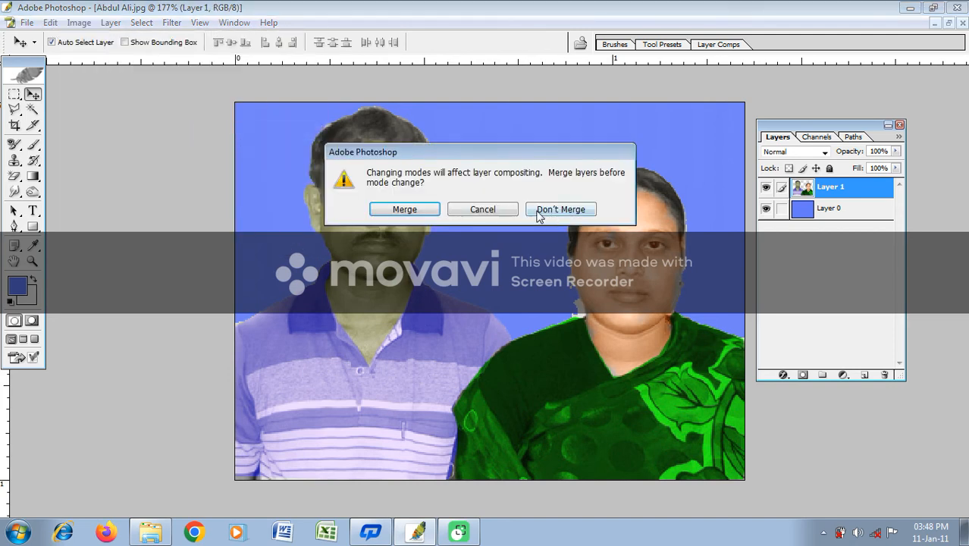
pyautogui.click(404, 212)
pyautogui.click(79, 23)
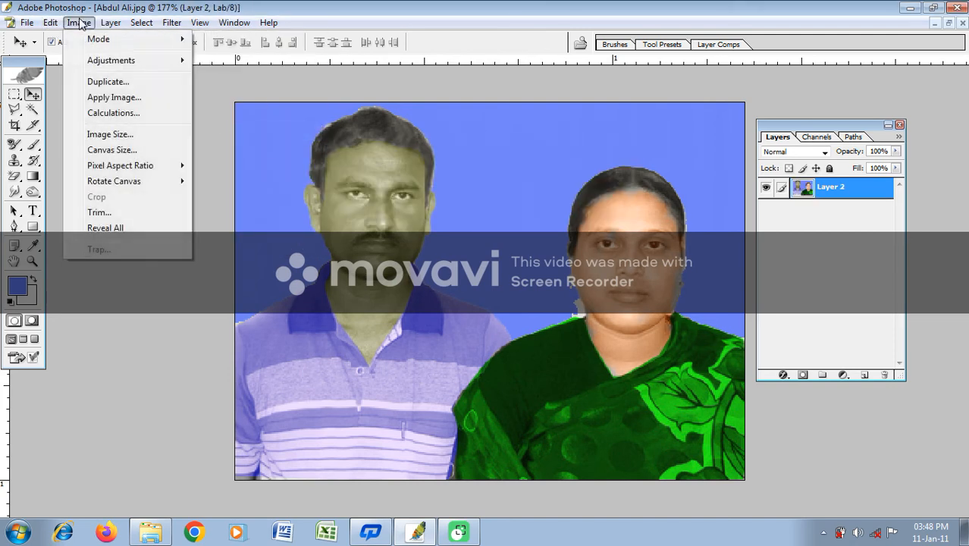
pyautogui.moveTo(102, 39)
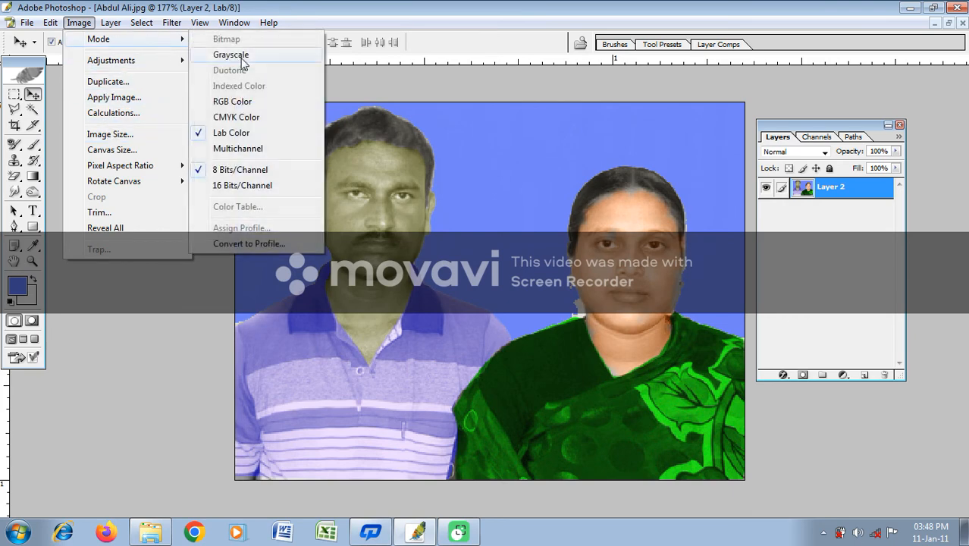
pyautogui.click(265, 105)
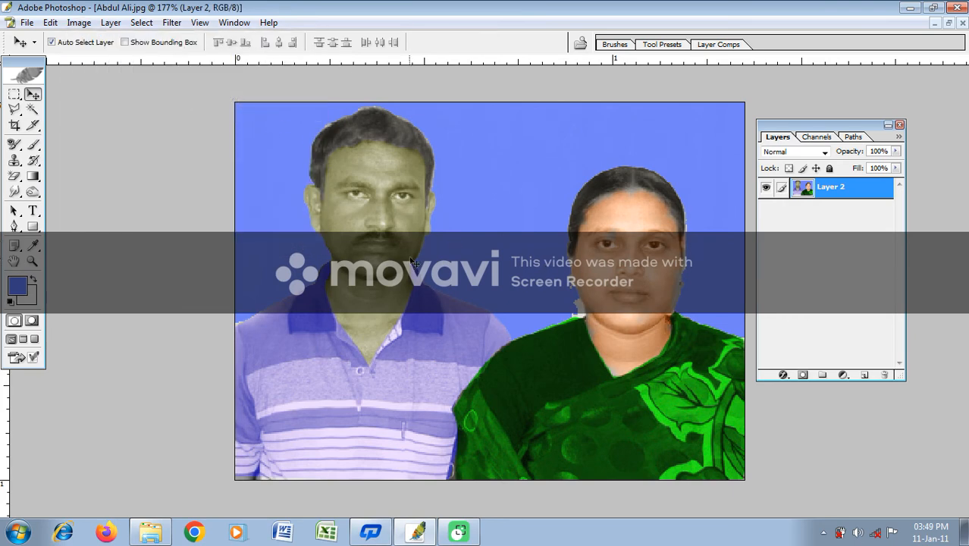
# Clone clean blue backdrop over the white remnants beside the woman's neck and above the man's shoulder.
pyautogui.hotkey('ctrl', '0')
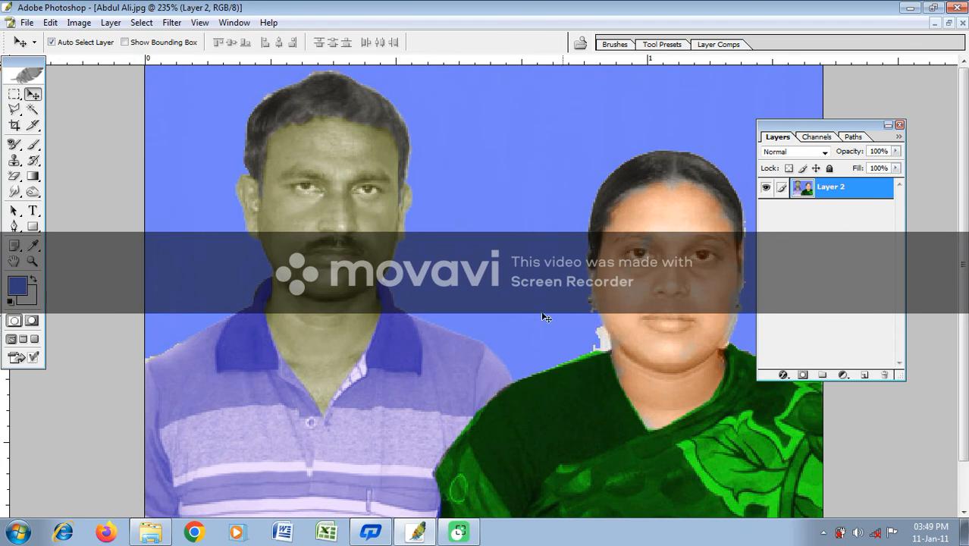
pyautogui.click(14, 160)
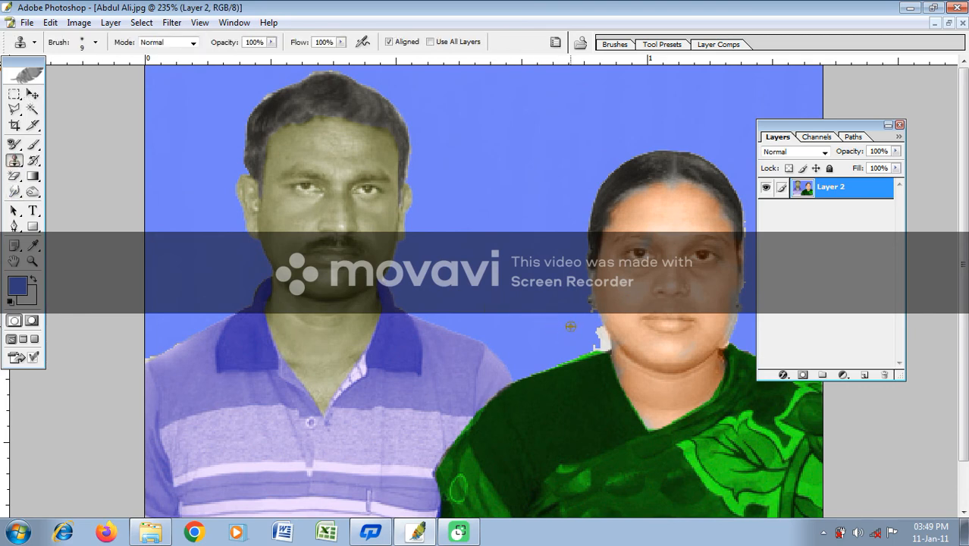
pyautogui.moveTo(593, 332); pyautogui.dragTo(602, 340)
pyautogui.moveTo(154, 347)
pyautogui.mouseDown()
pyautogui.moveTo(143, 356)
pyautogui.moveTo(178, 340)
pyautogui.mouseUp()
pyautogui.moveTo(830, 136); pyautogui.dragTo(908, 133)
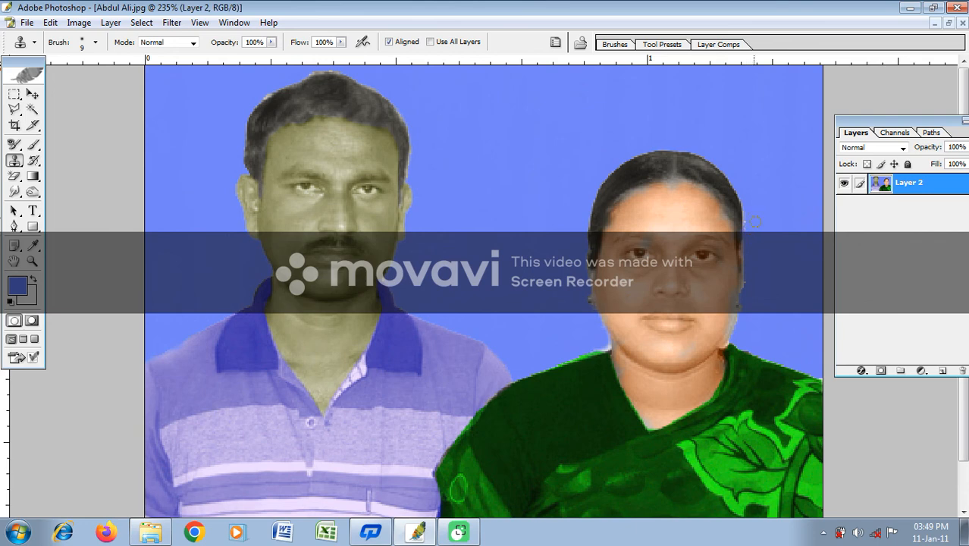
# Blend the rough edges of the man's hair into the blue backdrop with the Smudge tool at 55% strength.
pyautogui.hotkey('ctrl', '+')
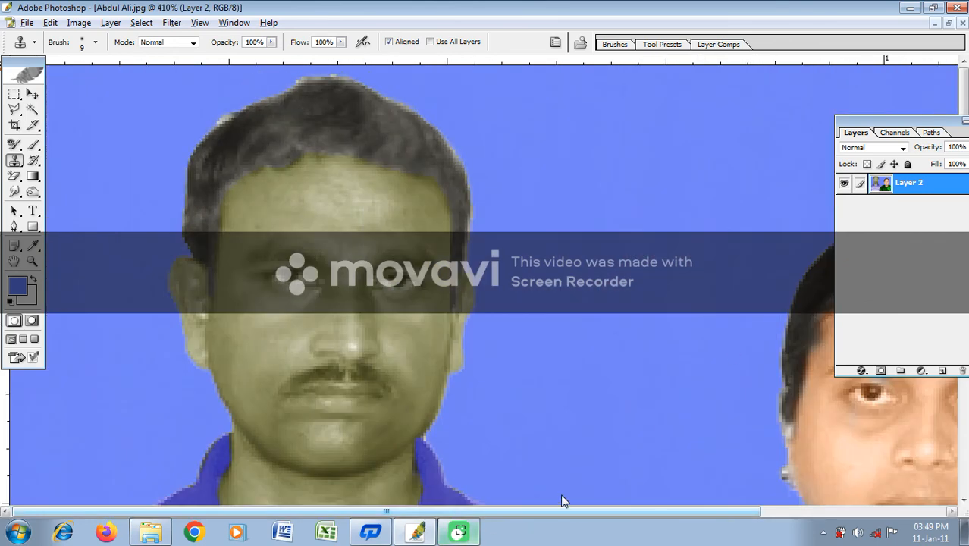
pyautogui.moveTo(548, 512); pyautogui.dragTo(731, 512)
pyautogui.scroll(-2, 646, 324)
pyautogui.scroll(-2, 646, 324)
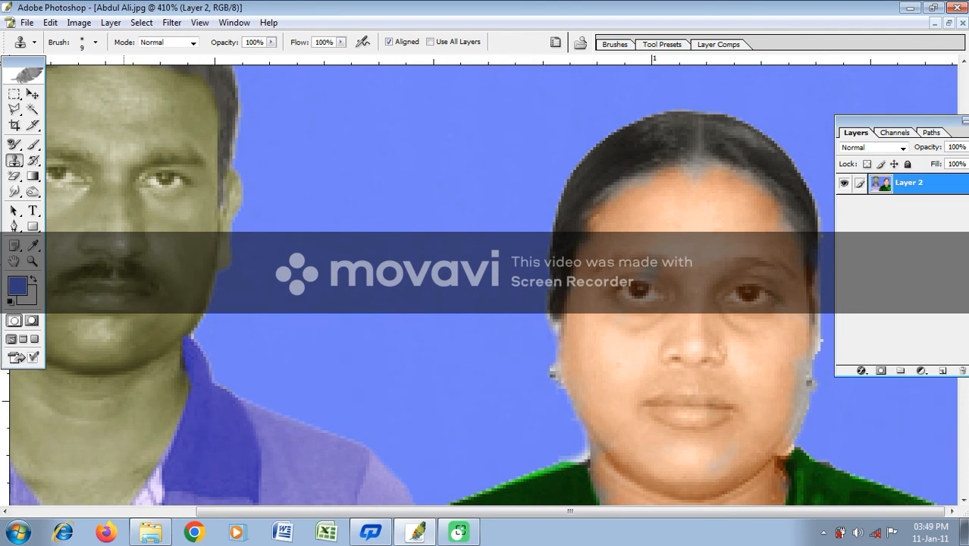
pyautogui.click(13, 192)
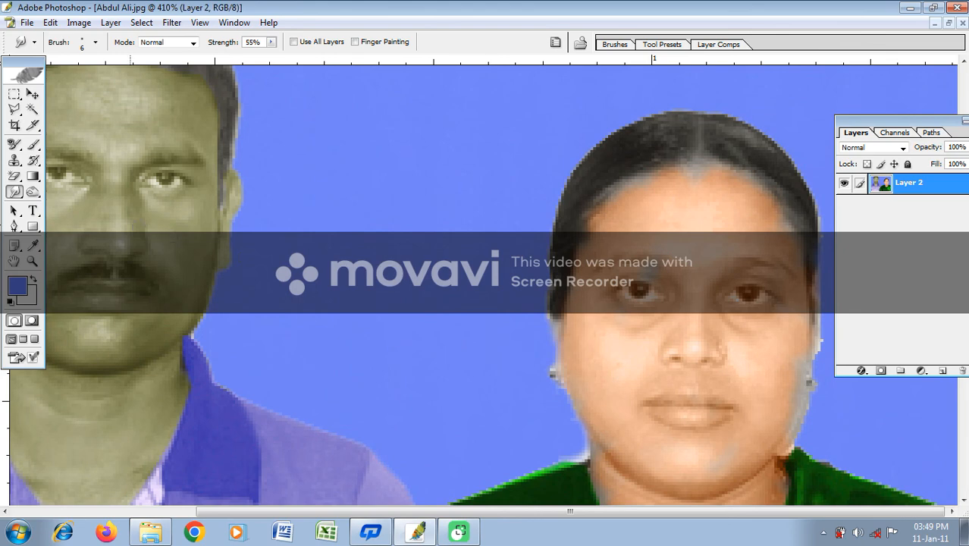
pyautogui.hotkey('ctrl', '-')
pyautogui.hotkey('ctrl', '-')
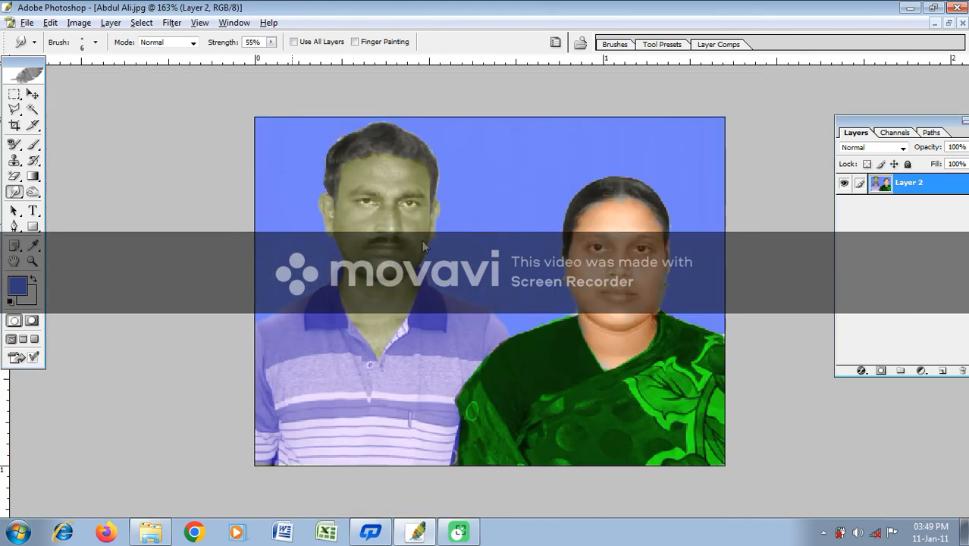
pyautogui.hotkey('ctrl', '+')
pyautogui.hotkey('ctrl', '+')
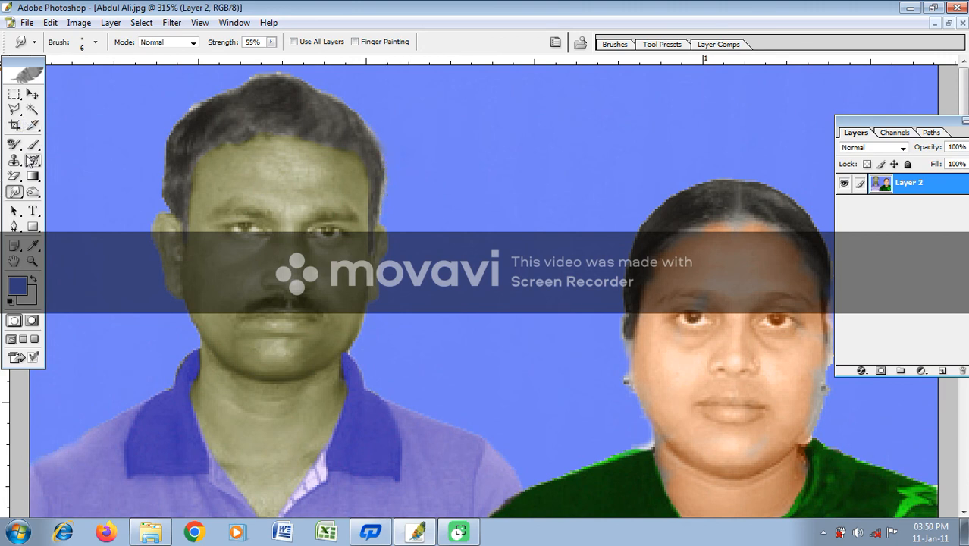
# Darken the man's hair with the Burn tool at 50% exposure and clone clean blue over the darkened backdrop around it.
pyautogui.click(36, 194)
pyautogui.moveTo(281, 103)
pyautogui.mouseDown()
pyautogui.moveTo(257, 80)
pyautogui.moveTo(185, 103)
pyautogui.moveTo(297, 96)
pyautogui.moveTo(361, 147)
pyautogui.mouseUp()
pyautogui.moveTo(223, 122)
pyautogui.mouseDown()
pyautogui.moveTo(179, 127)
pyautogui.moveTo(167, 173)
pyautogui.moveTo(209, 100)
pyautogui.moveTo(288, 91)
pyautogui.mouseUp()
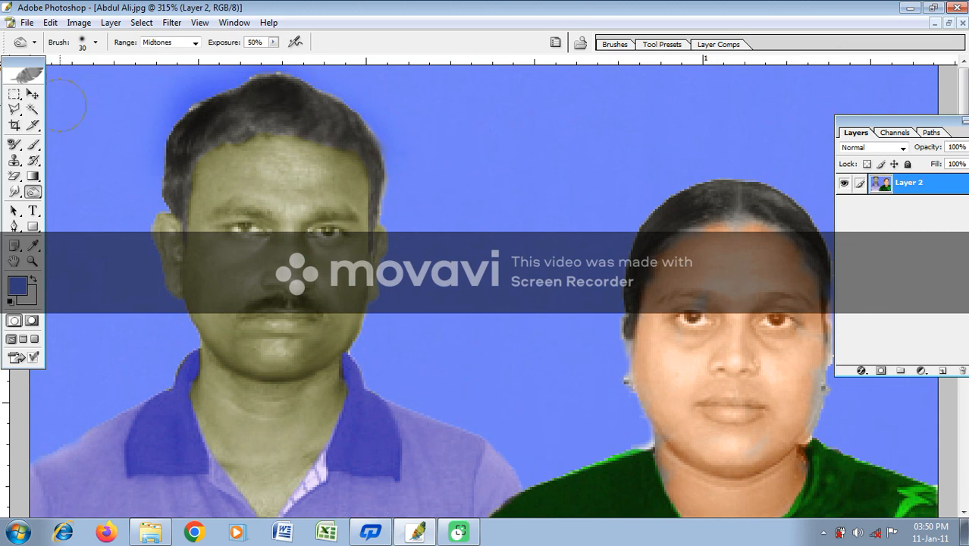
pyautogui.click(18, 161)
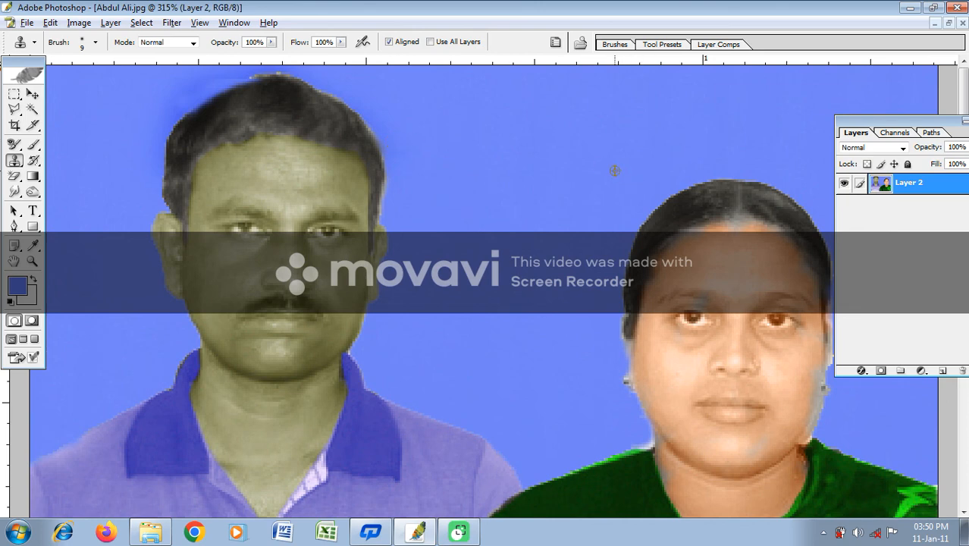
pyautogui.scroll(-6, 614, 171)
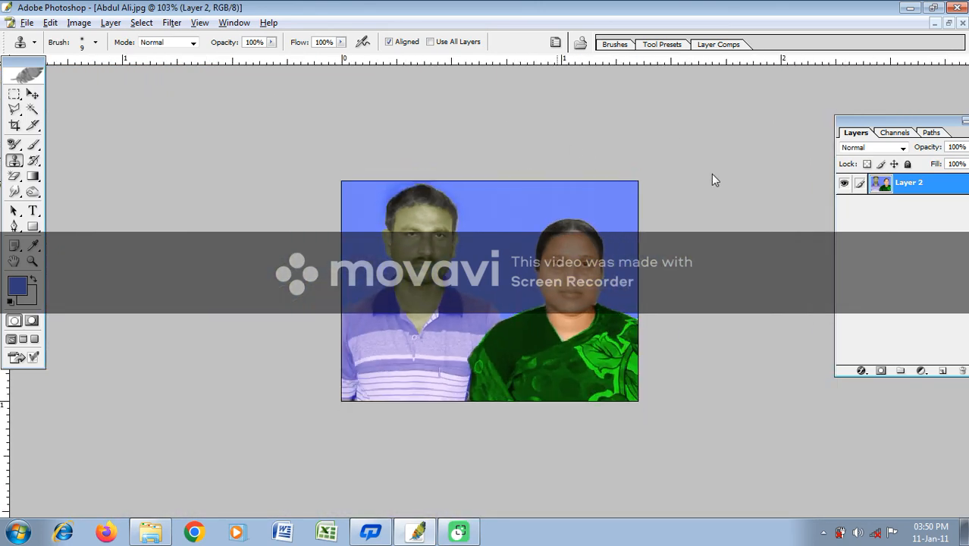
pyautogui.click(948, 23)
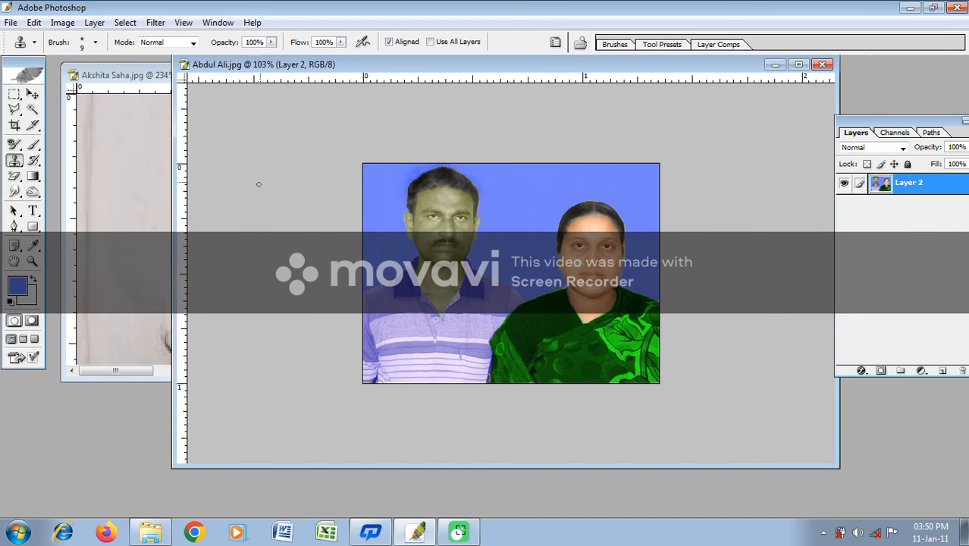
pyautogui.click(824, 65)
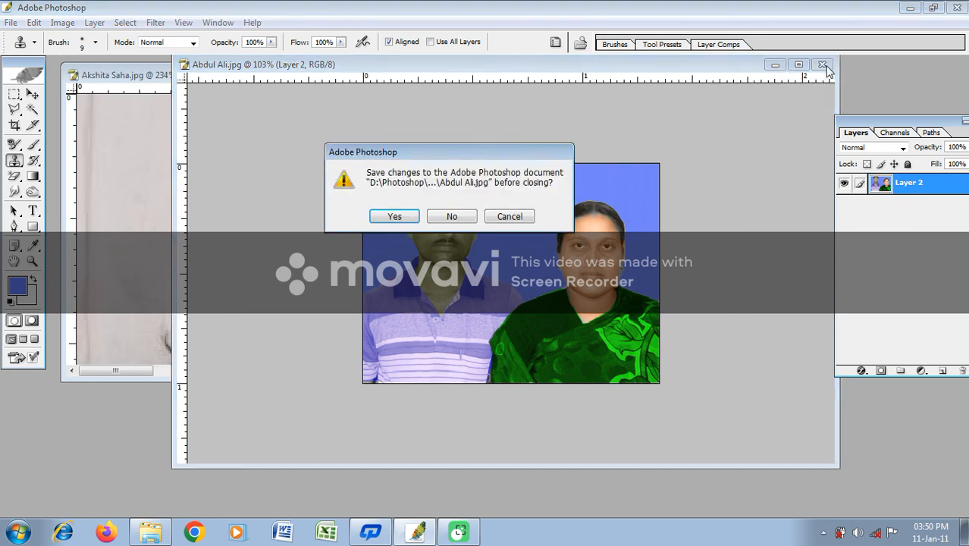
pyautogui.click(386, 217)
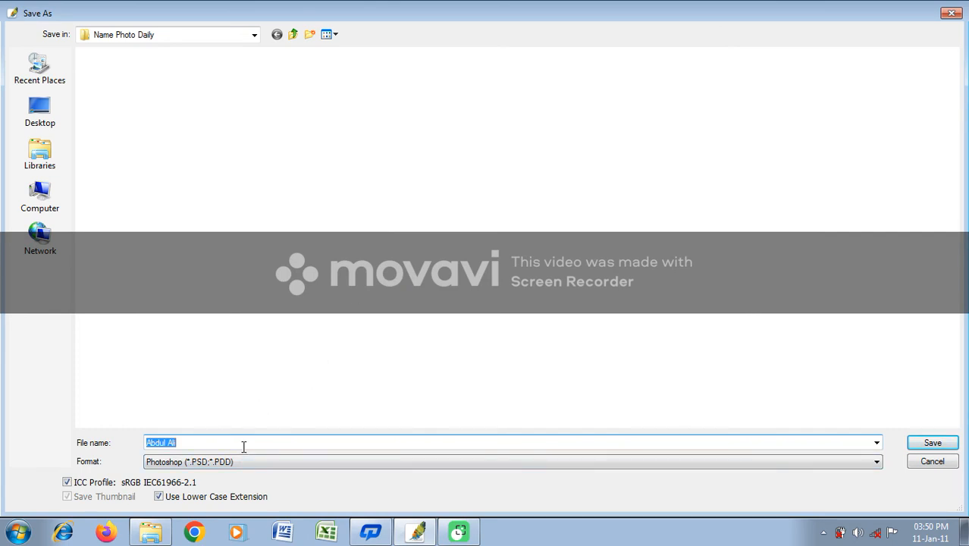
pyautogui.write('aaa')
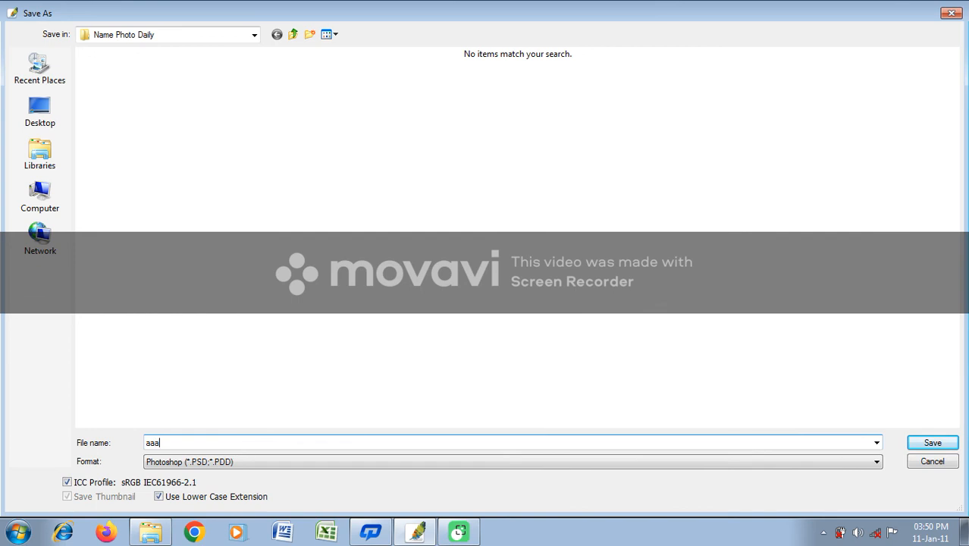
pyautogui.press('Tab')
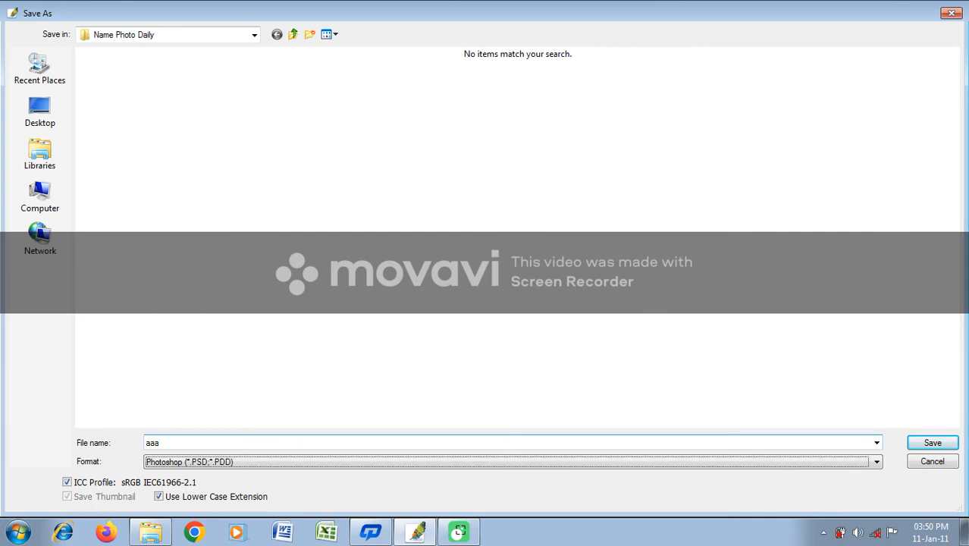
pyautogui.click(256, 463)
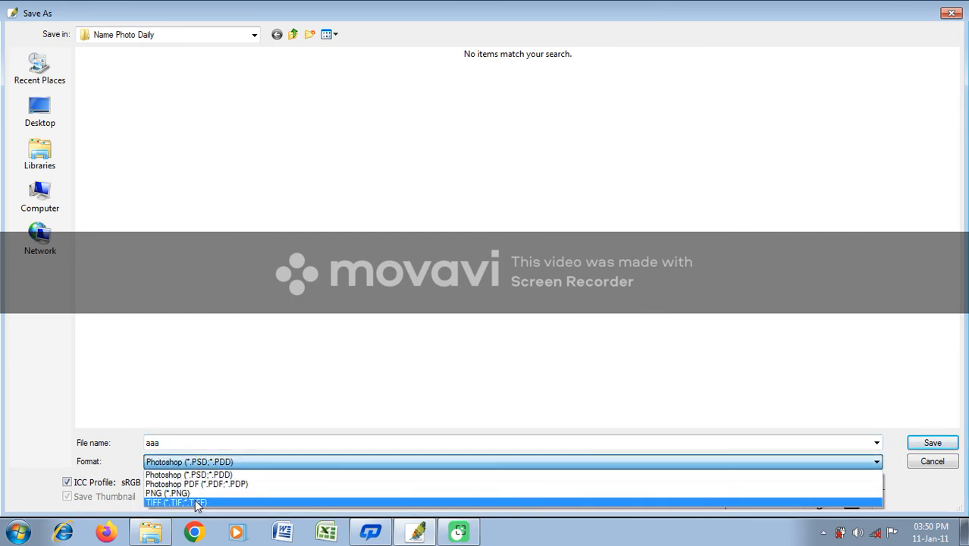
pyautogui.click(381, 332)
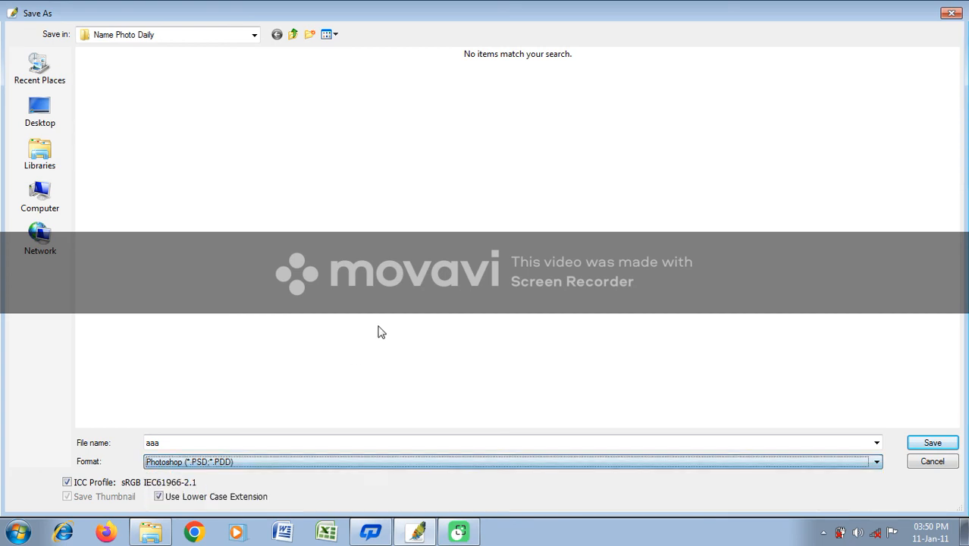
pyautogui.click(938, 464)
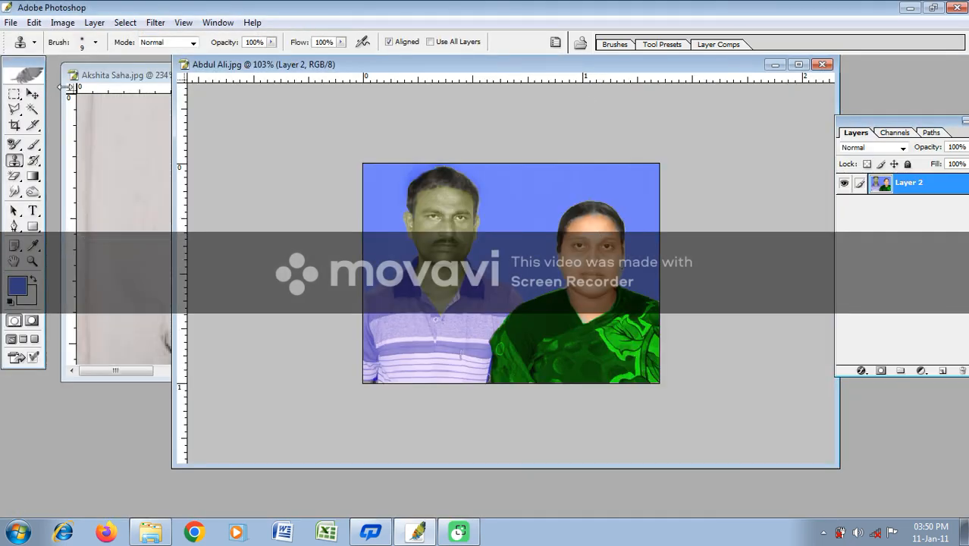
# Set the portrait's color mode to RGB Color and save it to the Desktop as a JPEG at Maximum quality 10.
pyautogui.click(32, 94)
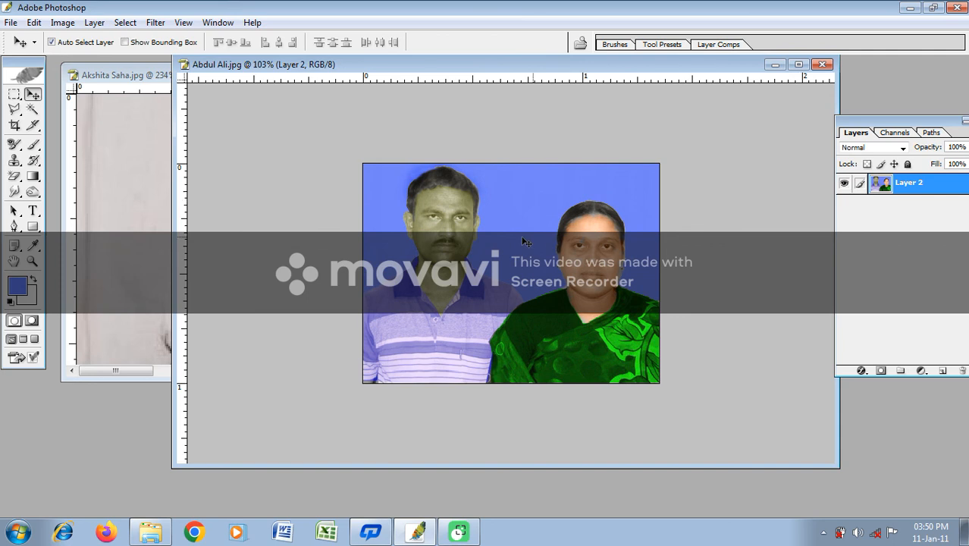
pyautogui.click(63, 22)
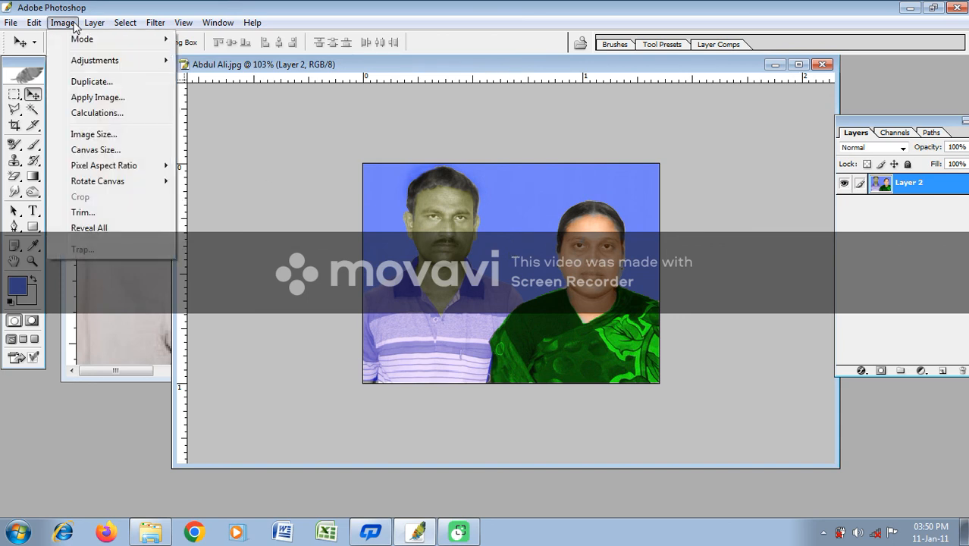
pyautogui.moveTo(83, 39)
pyautogui.click(220, 101)
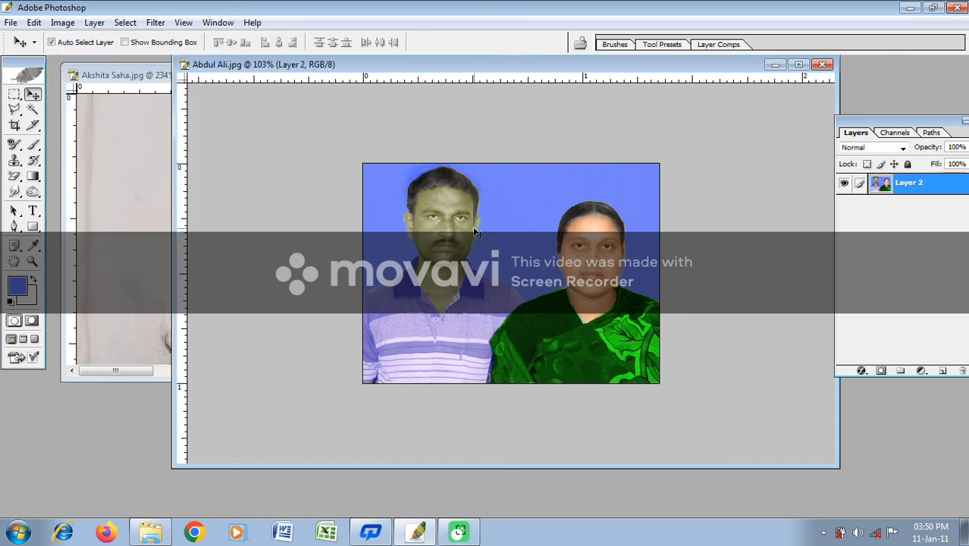
pyautogui.hotkey('ctrl', 'shift', 's')
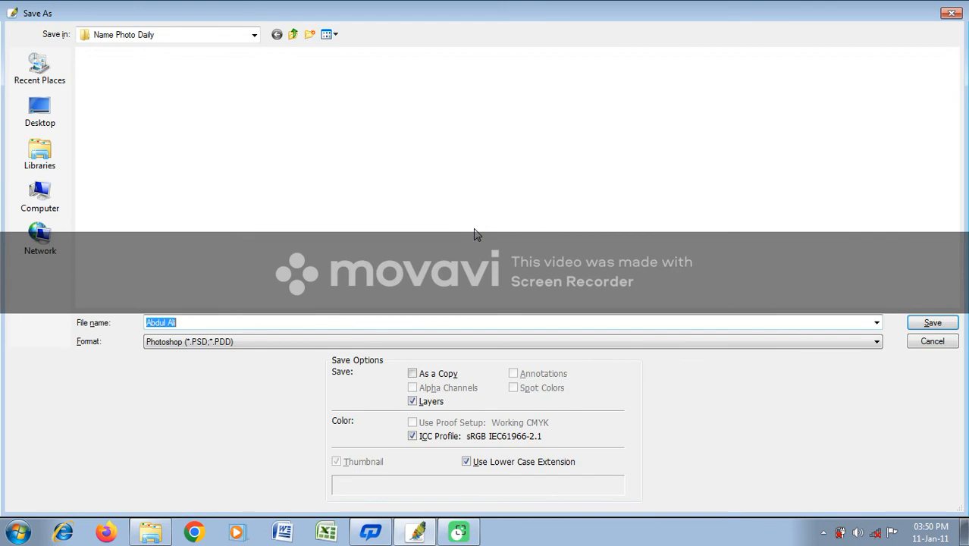
pyautogui.click(255, 341)
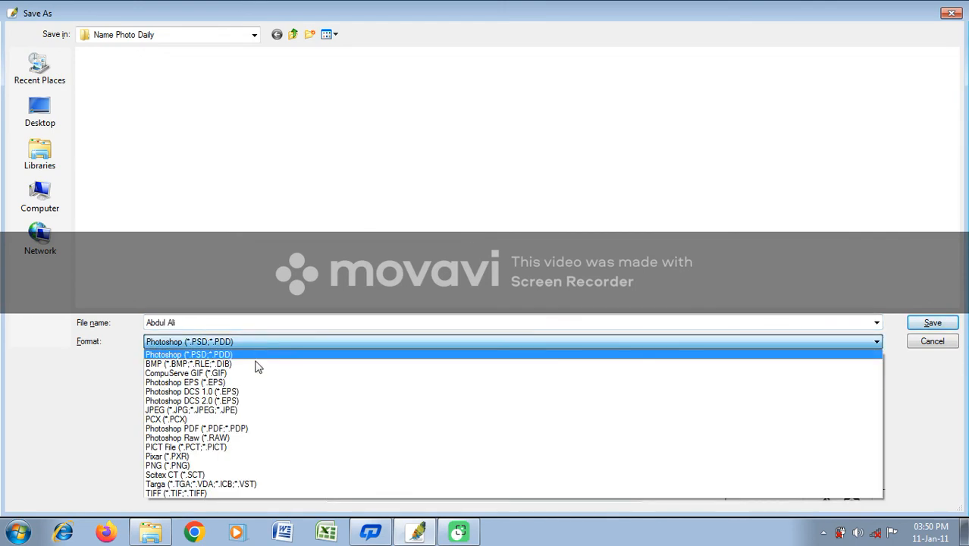
pyautogui.click(222, 410)
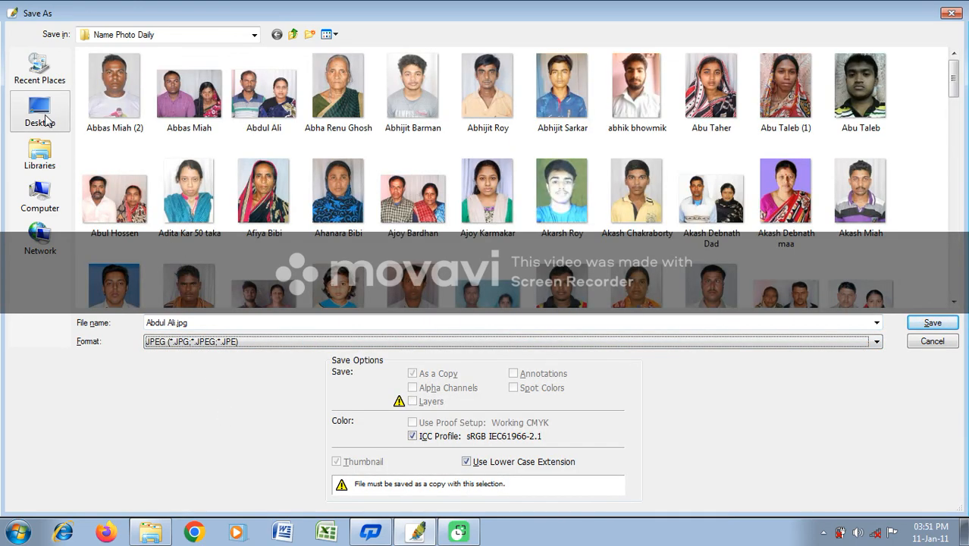
pyautogui.click(38, 114)
pyautogui.click(932, 323)
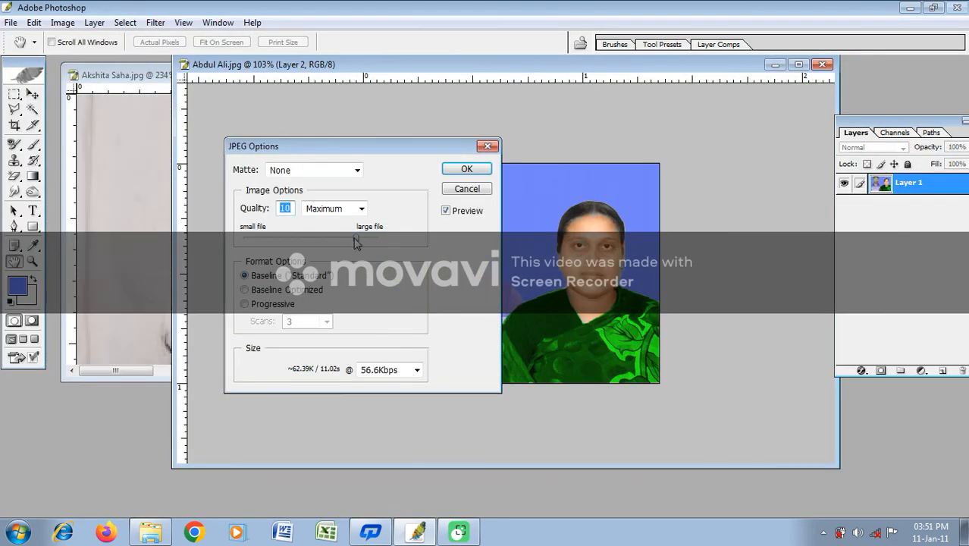
pyautogui.click(467, 169)
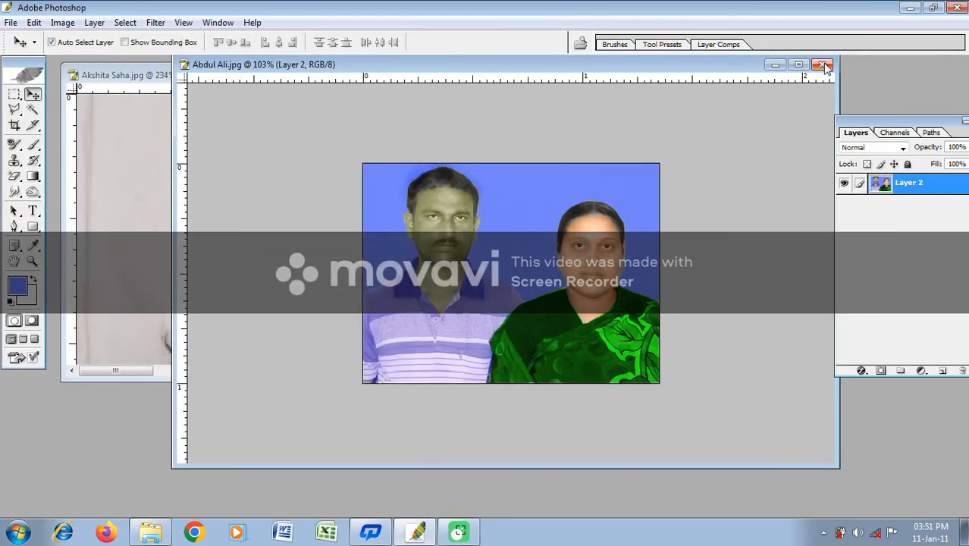
# Close the couple's portrait without saving, close the other open photo, and minimize the remaining windows to reach the desktop.
pyautogui.click(823, 65)
pyautogui.click(452, 216)
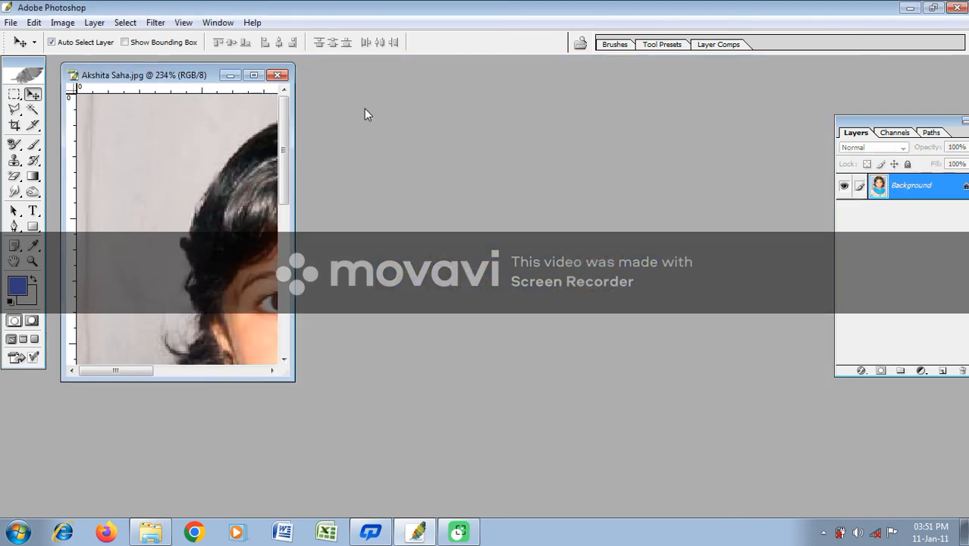
pyautogui.click(277, 75)
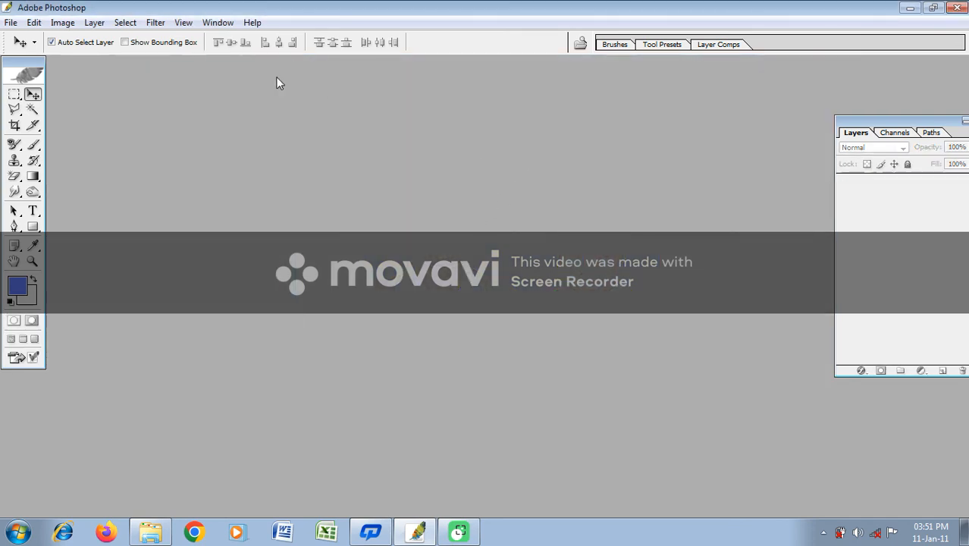
pyautogui.click(911, 8)
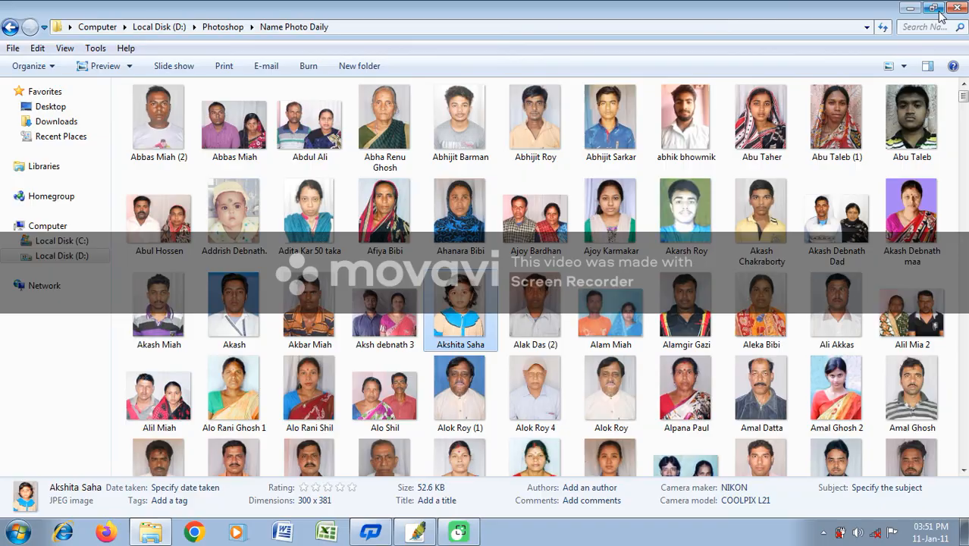
pyautogui.click(912, 7)
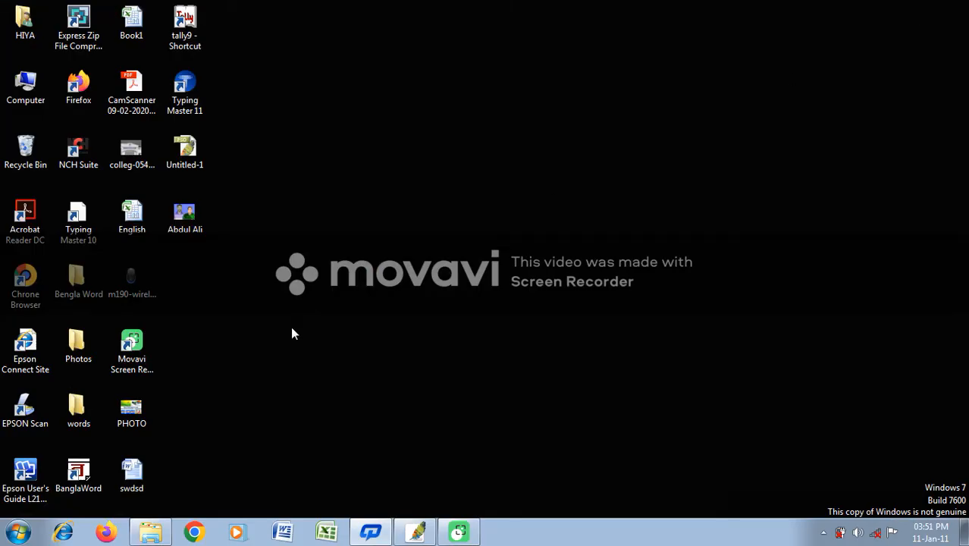
# Preview the exported couple's portrait from the desktop in Windows Photo Viewer and close the viewer.
pyautogui.rightClick(186, 219)
pyautogui.click(248, 141)
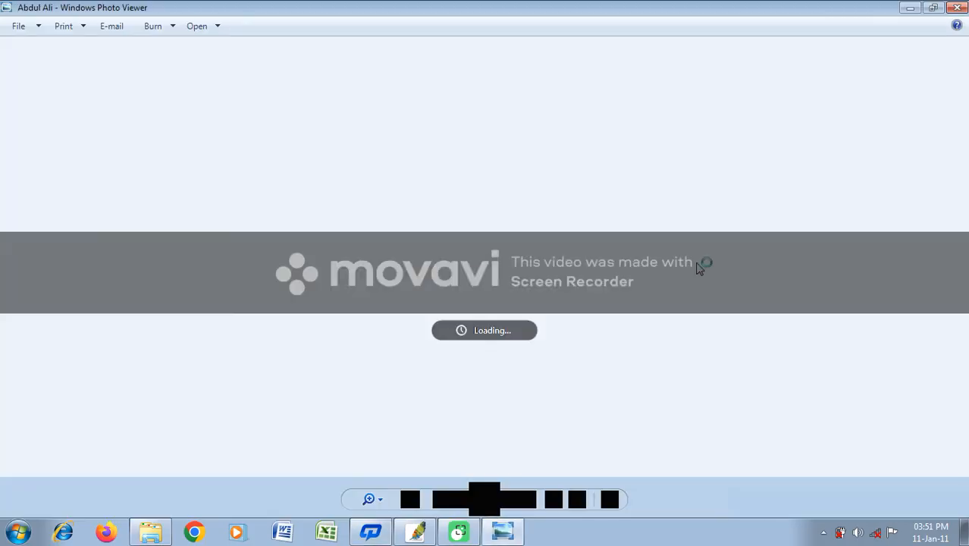
pyautogui.click(380, 500)
pyautogui.moveTo(380, 499); pyautogui.dragTo(380, 483)
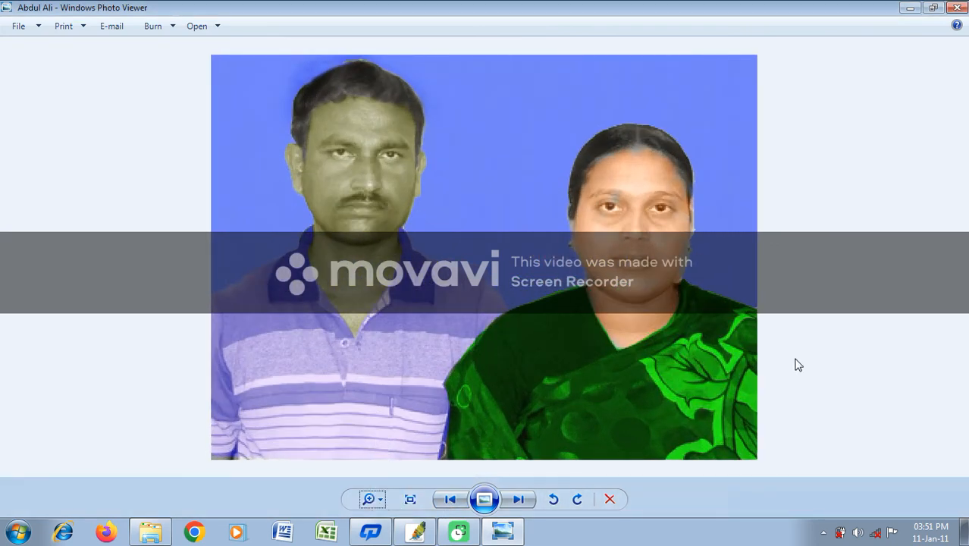
pyautogui.click(960, 9)
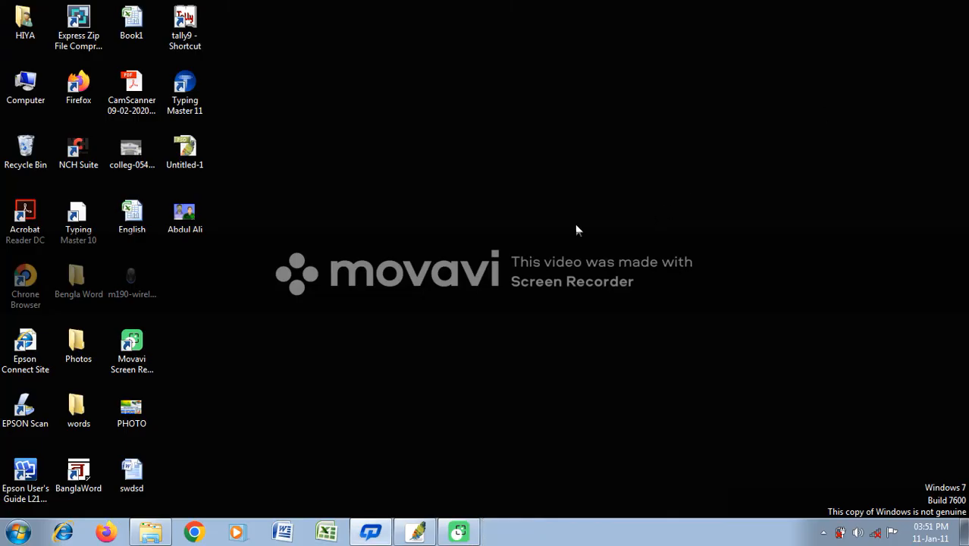